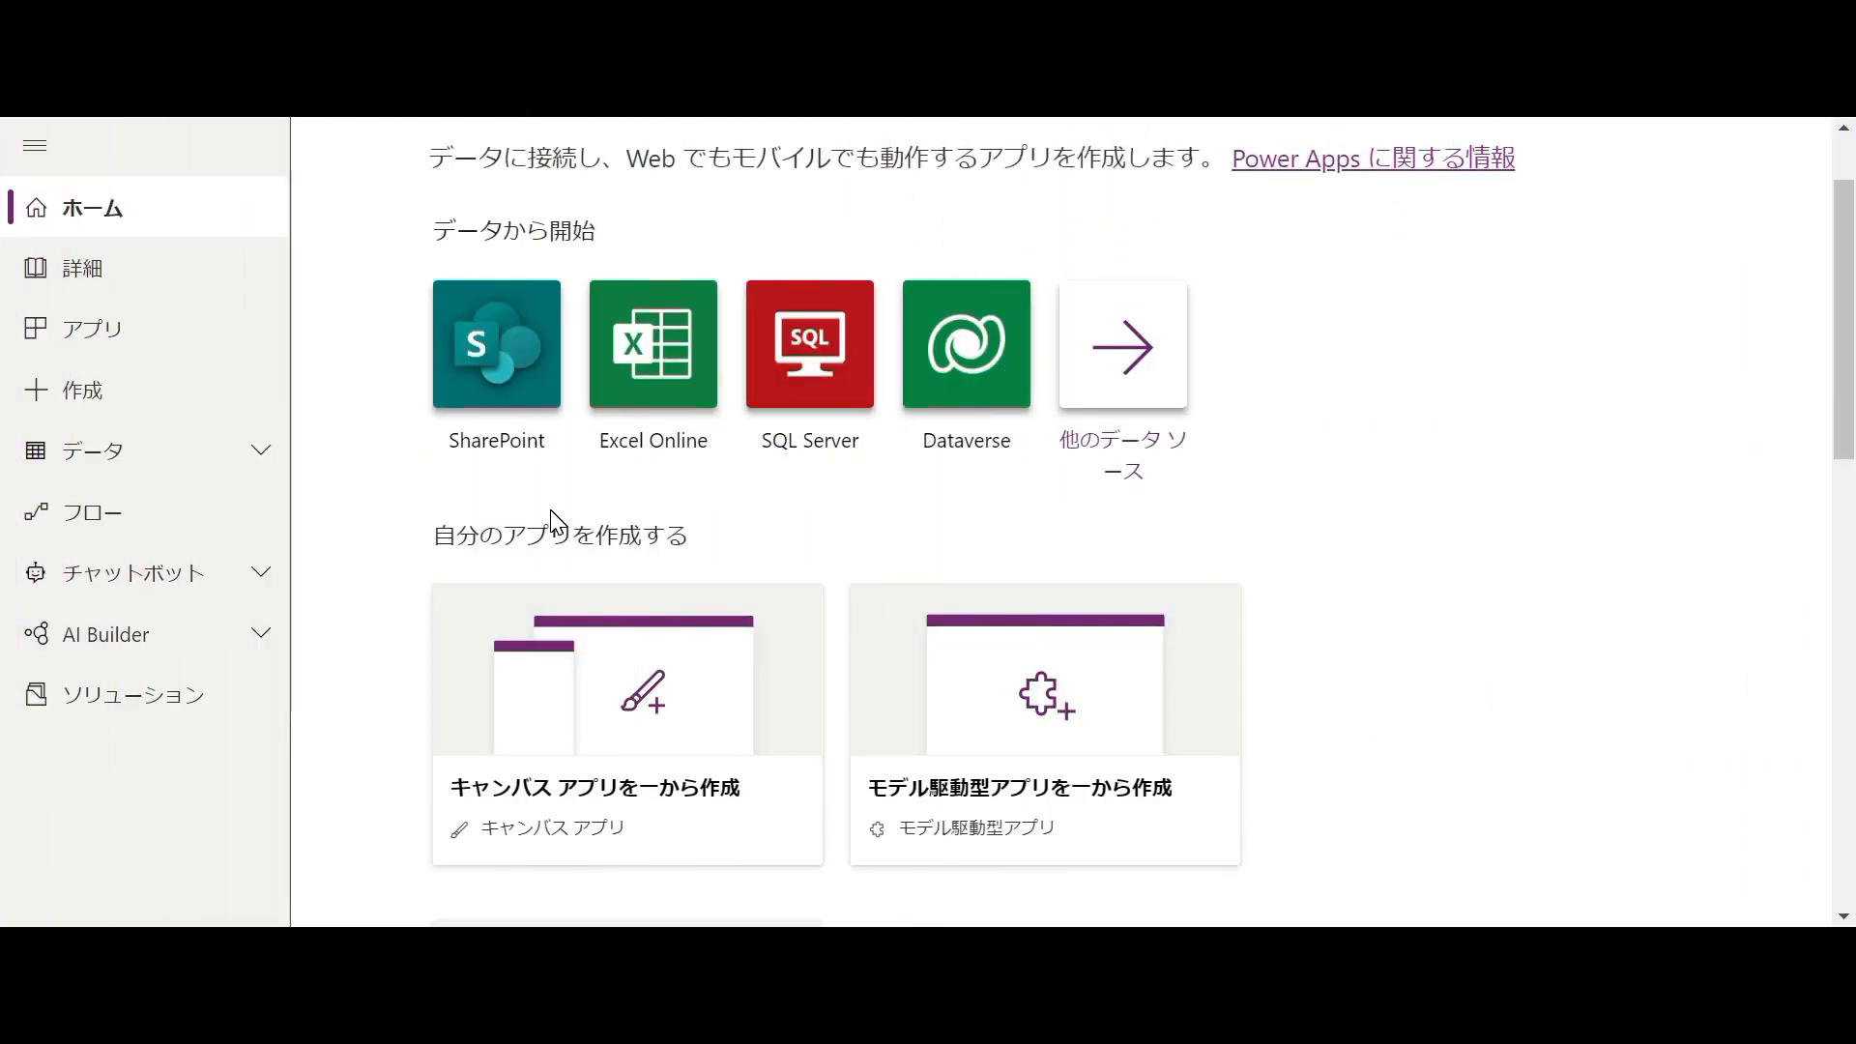
- Create a canvas app from scratch named TestApp in tablet format
click(650, 809)
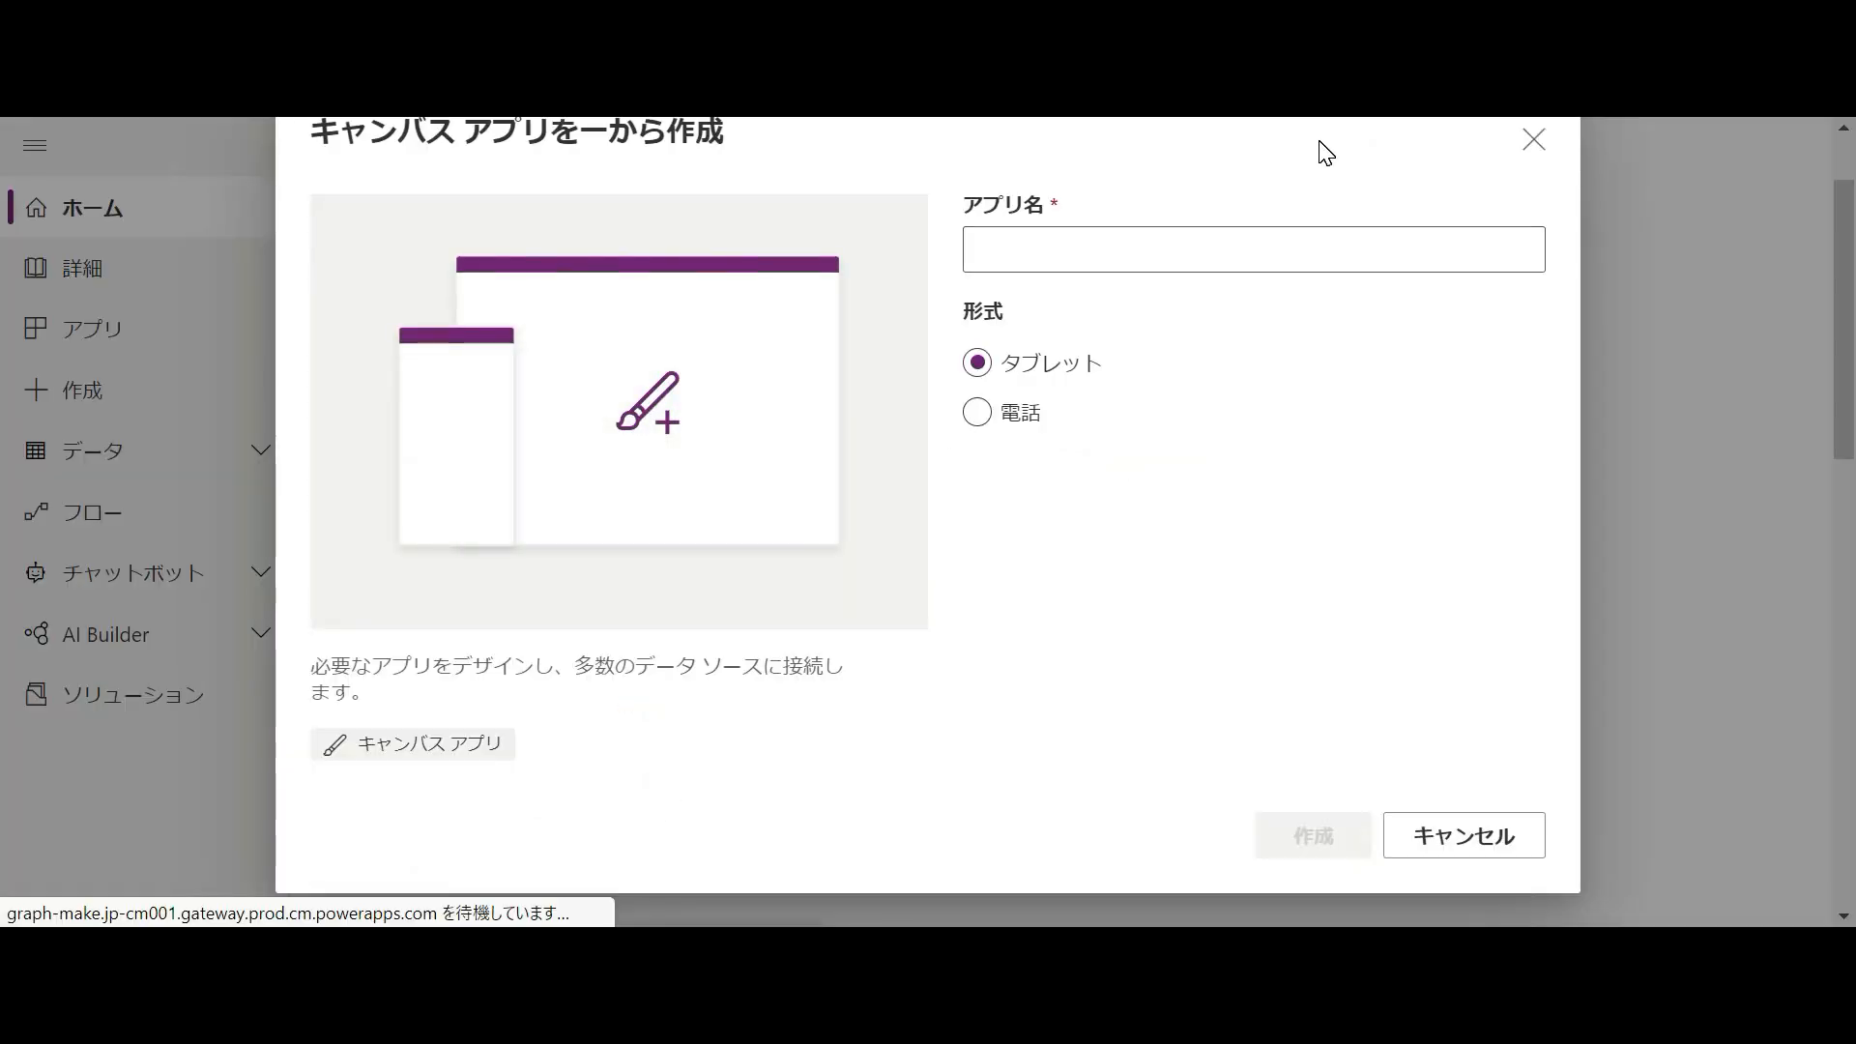
text(TestApps)
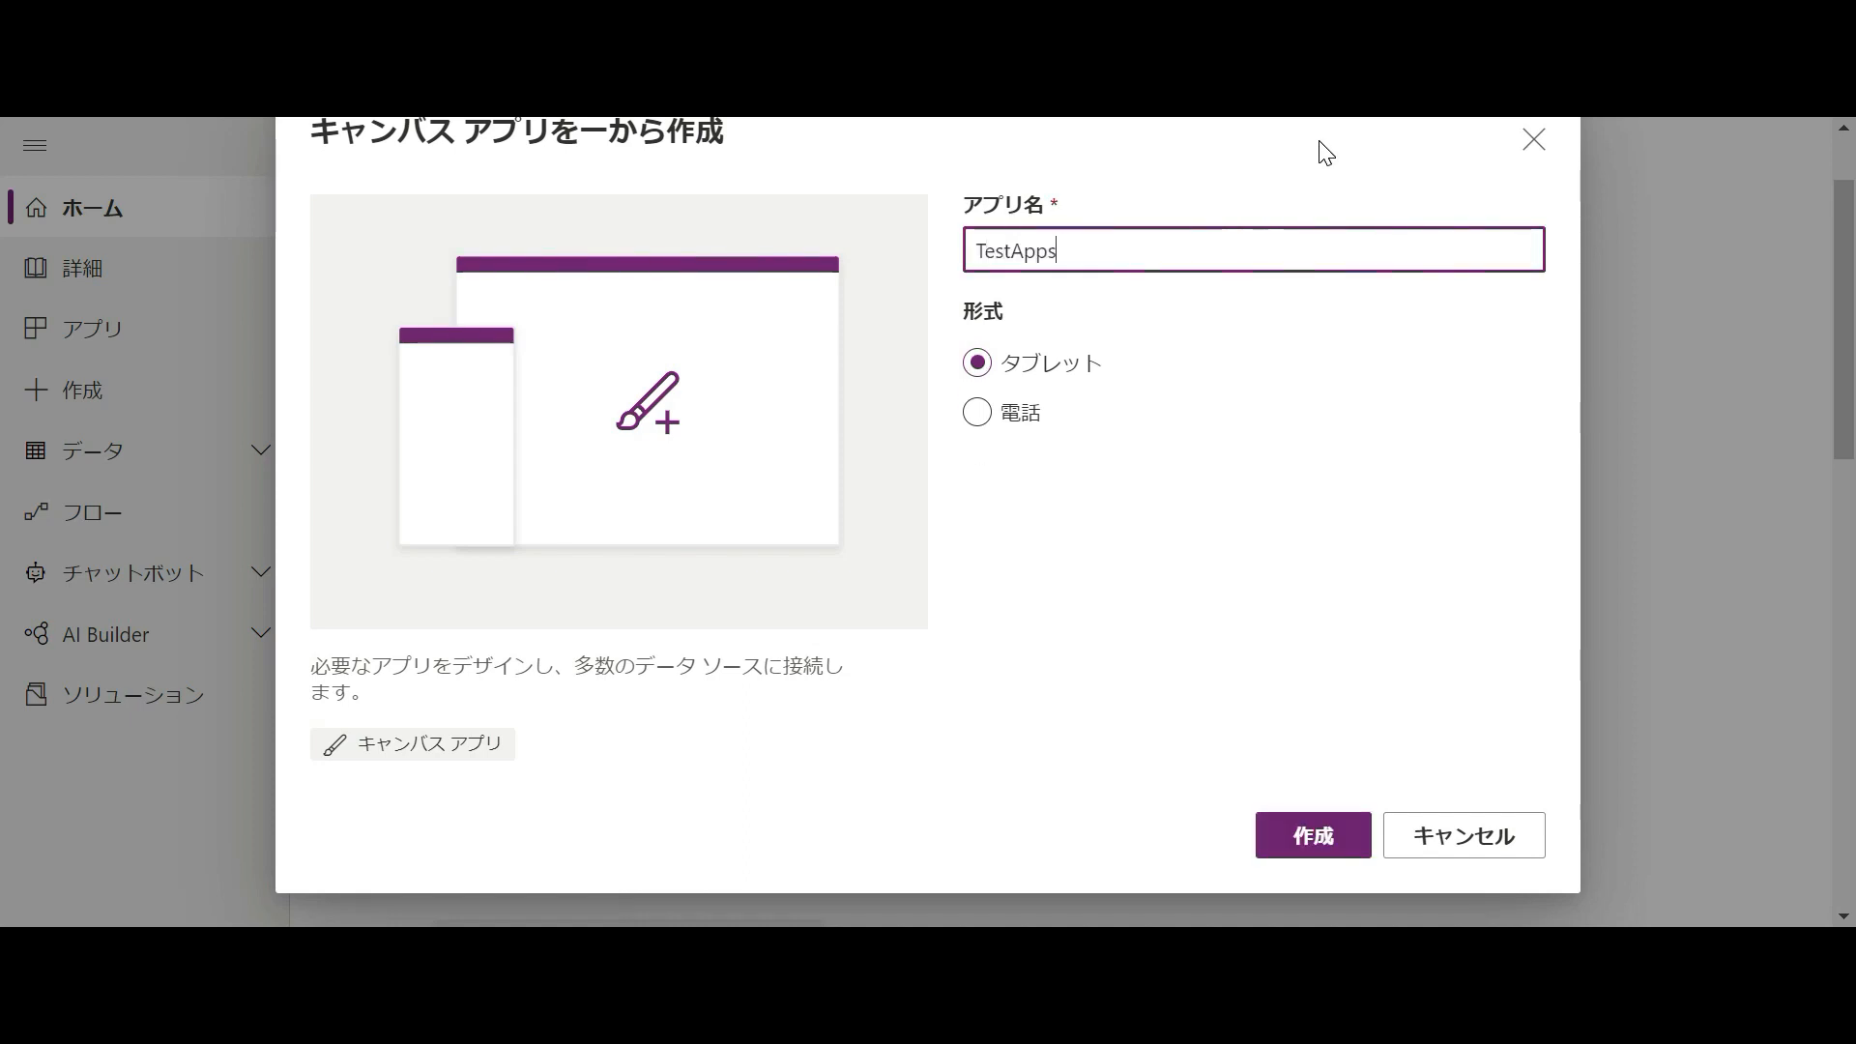
key(BackSpace)
click(1020, 367)
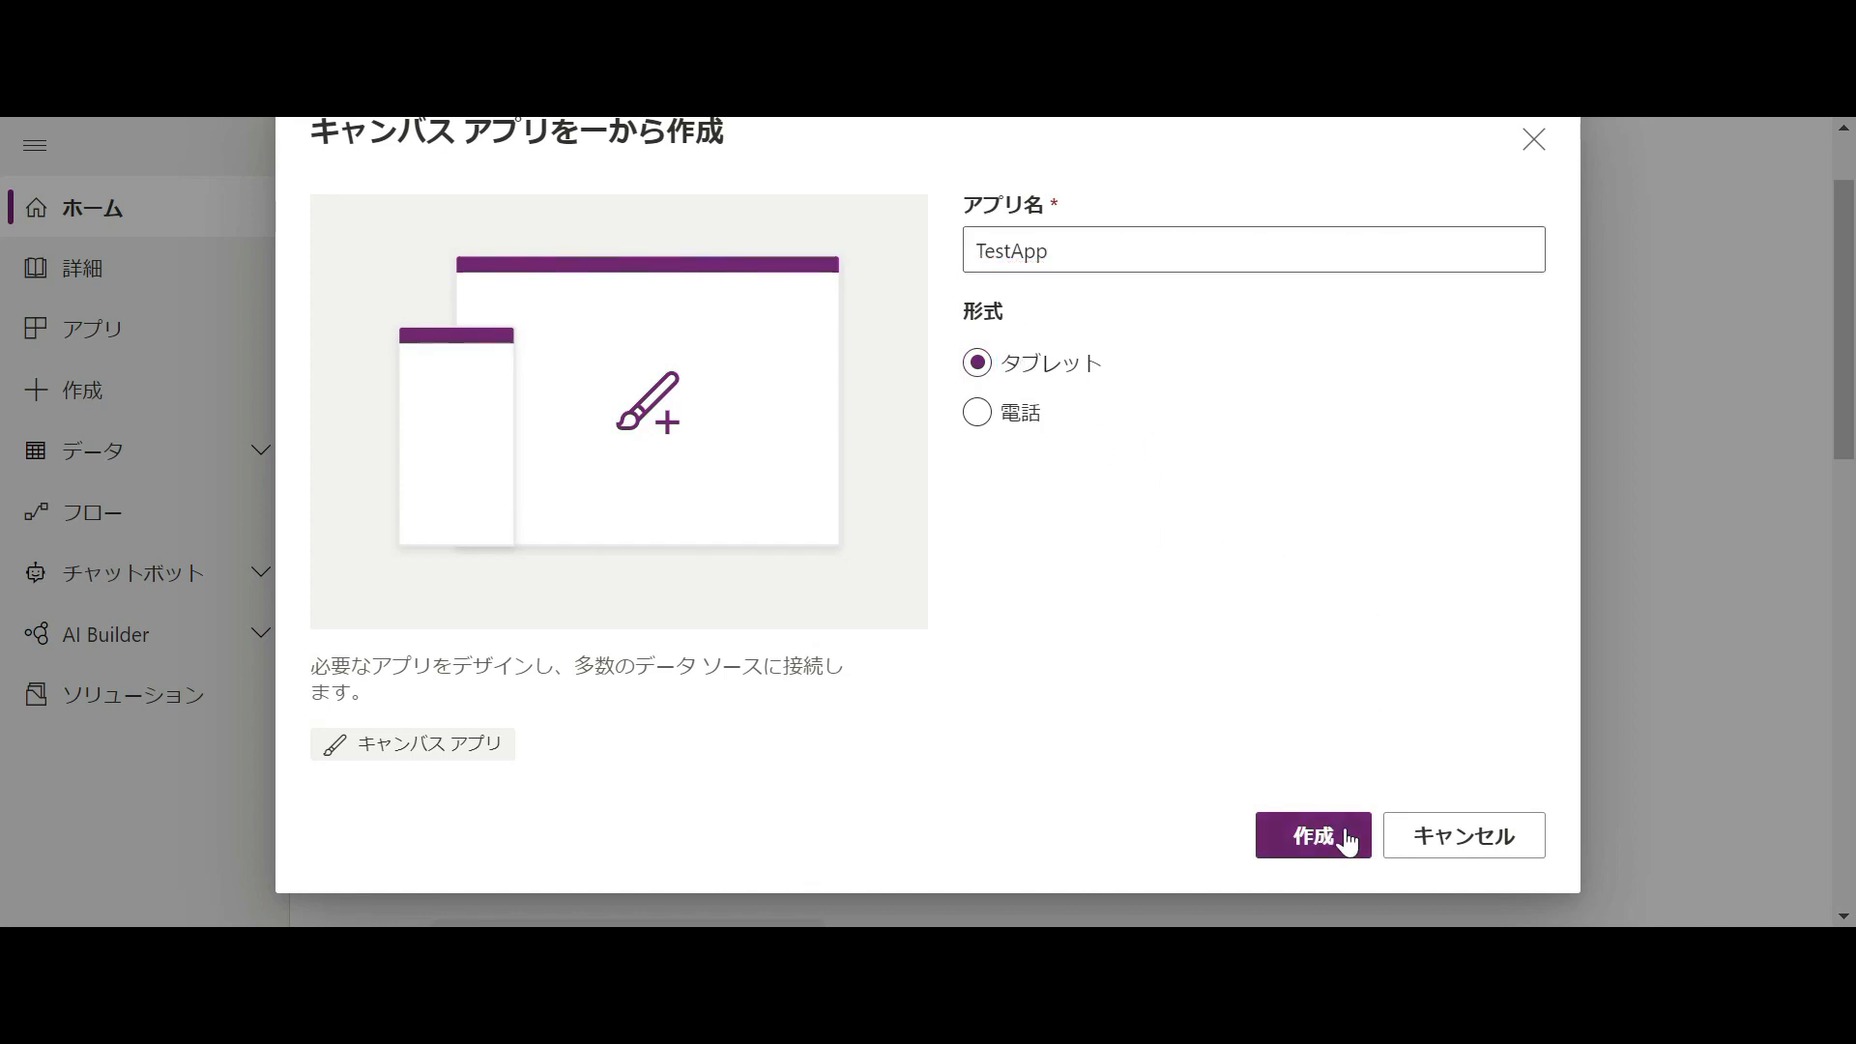
click(1314, 837)
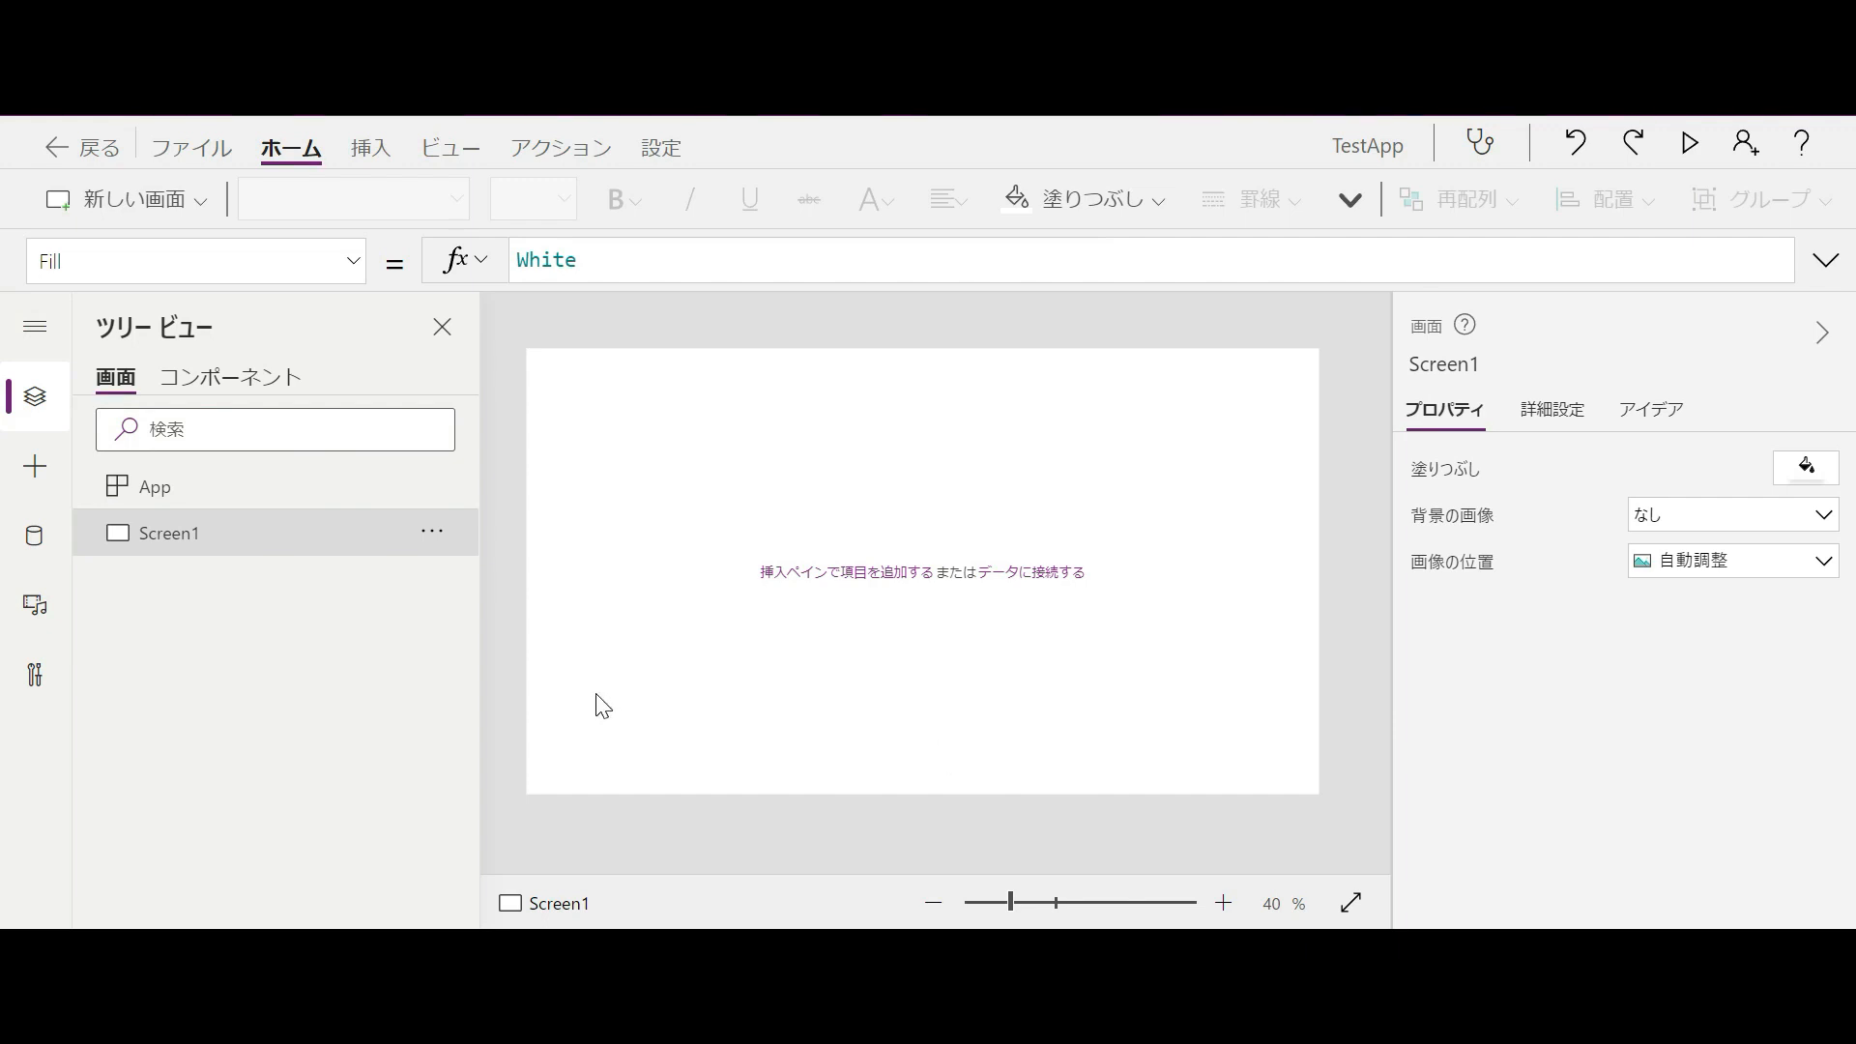
- Rename the app's first screen as Screen_ShoppingList
right_click(193, 555)
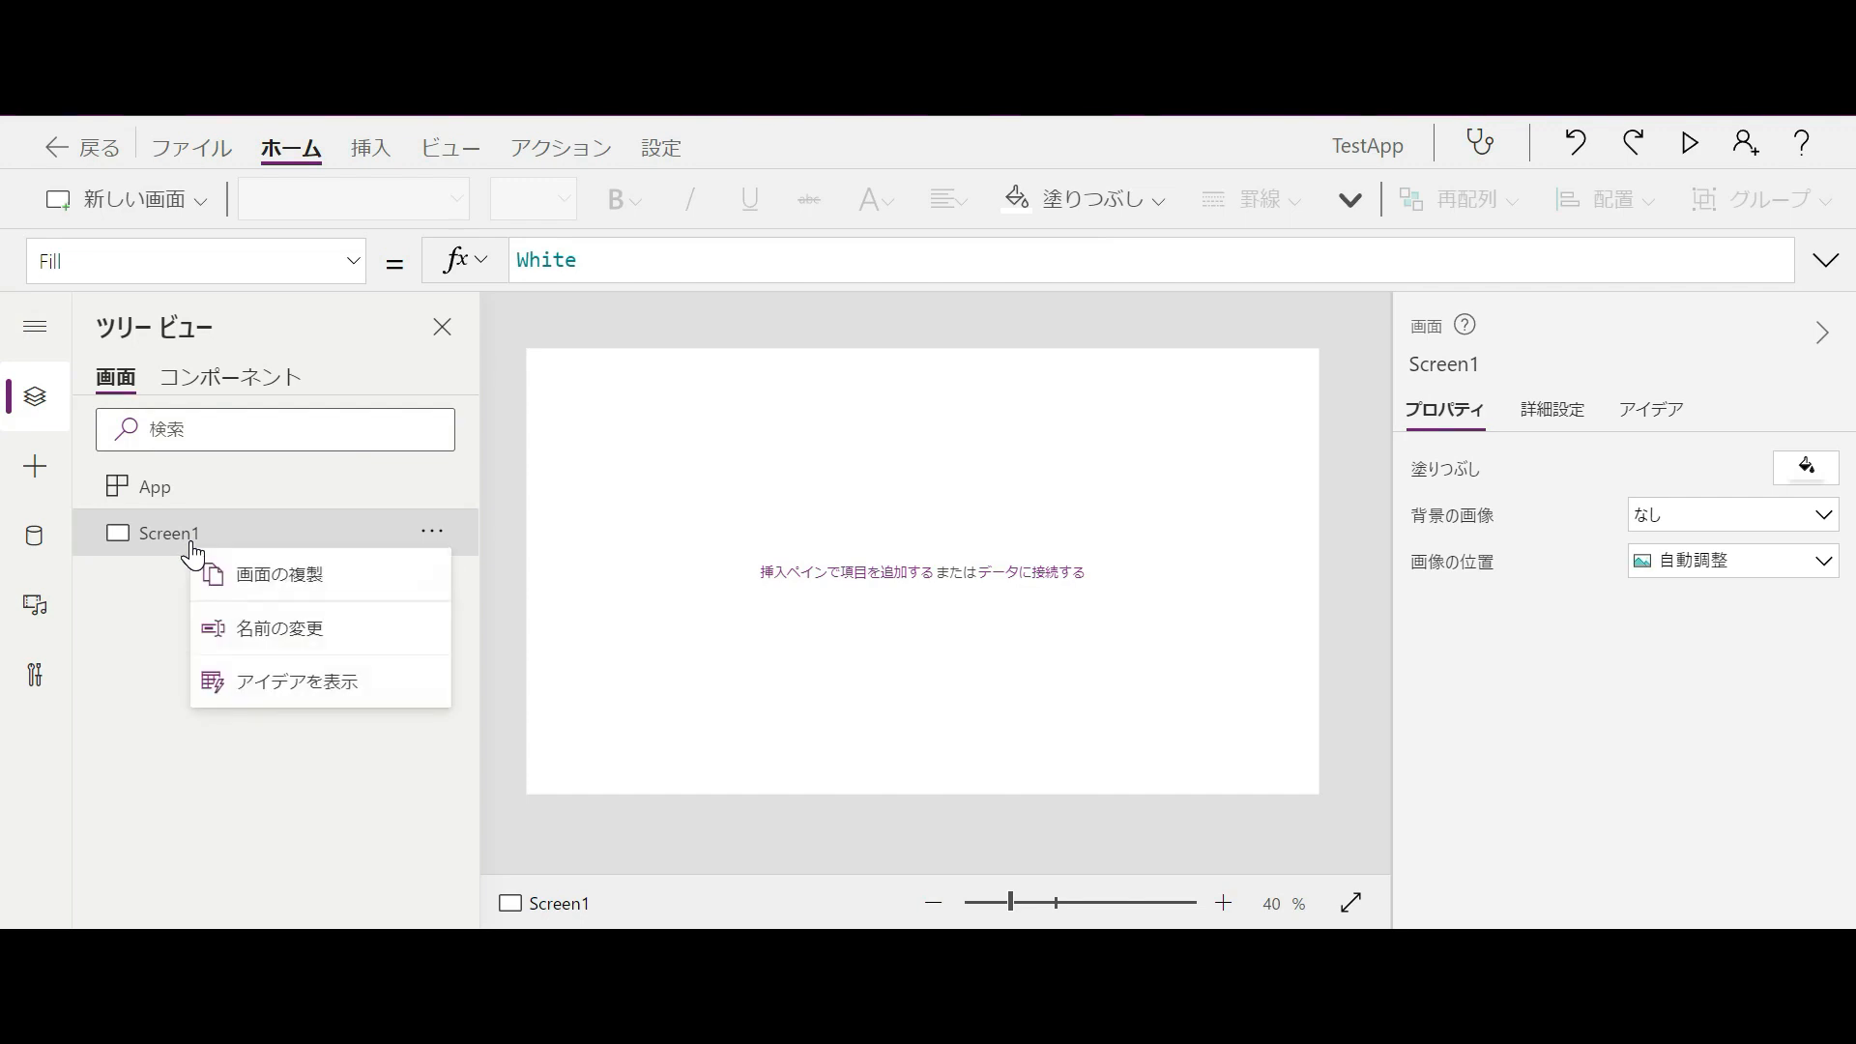
click(245, 630)
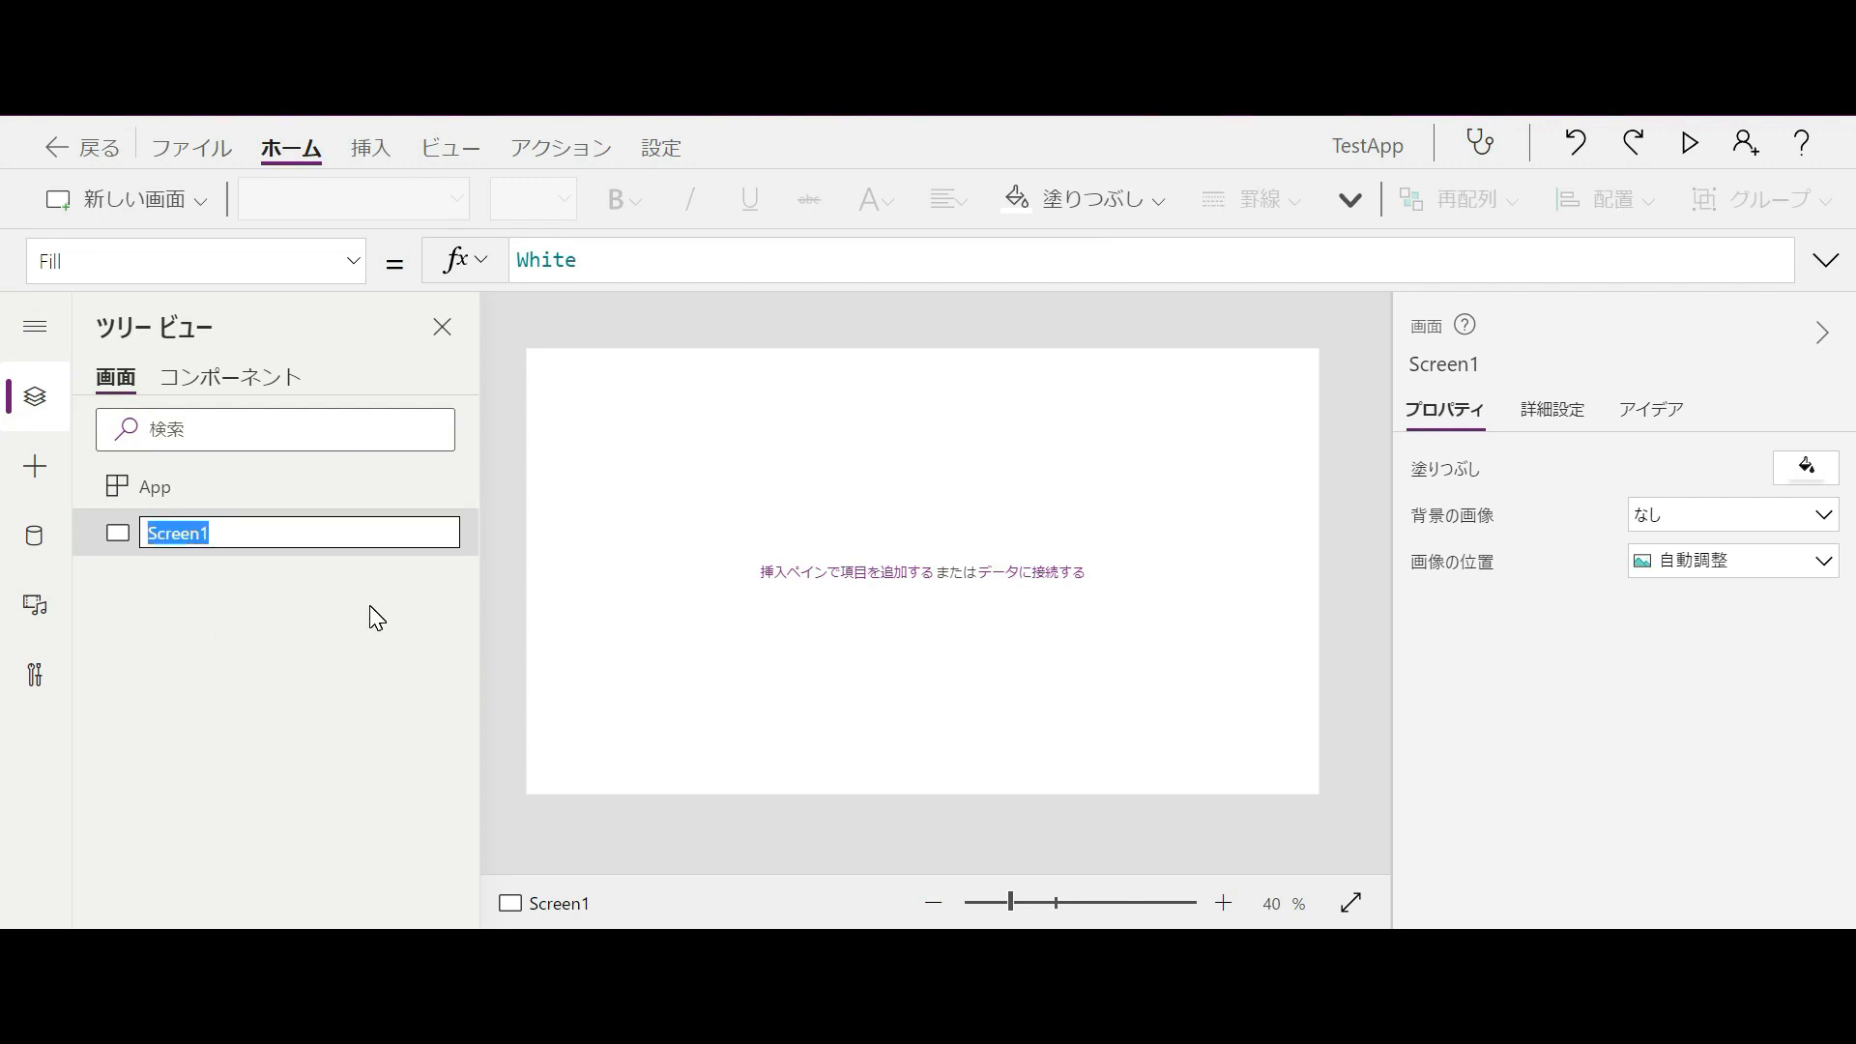
text(Screen_)
text(Shop)
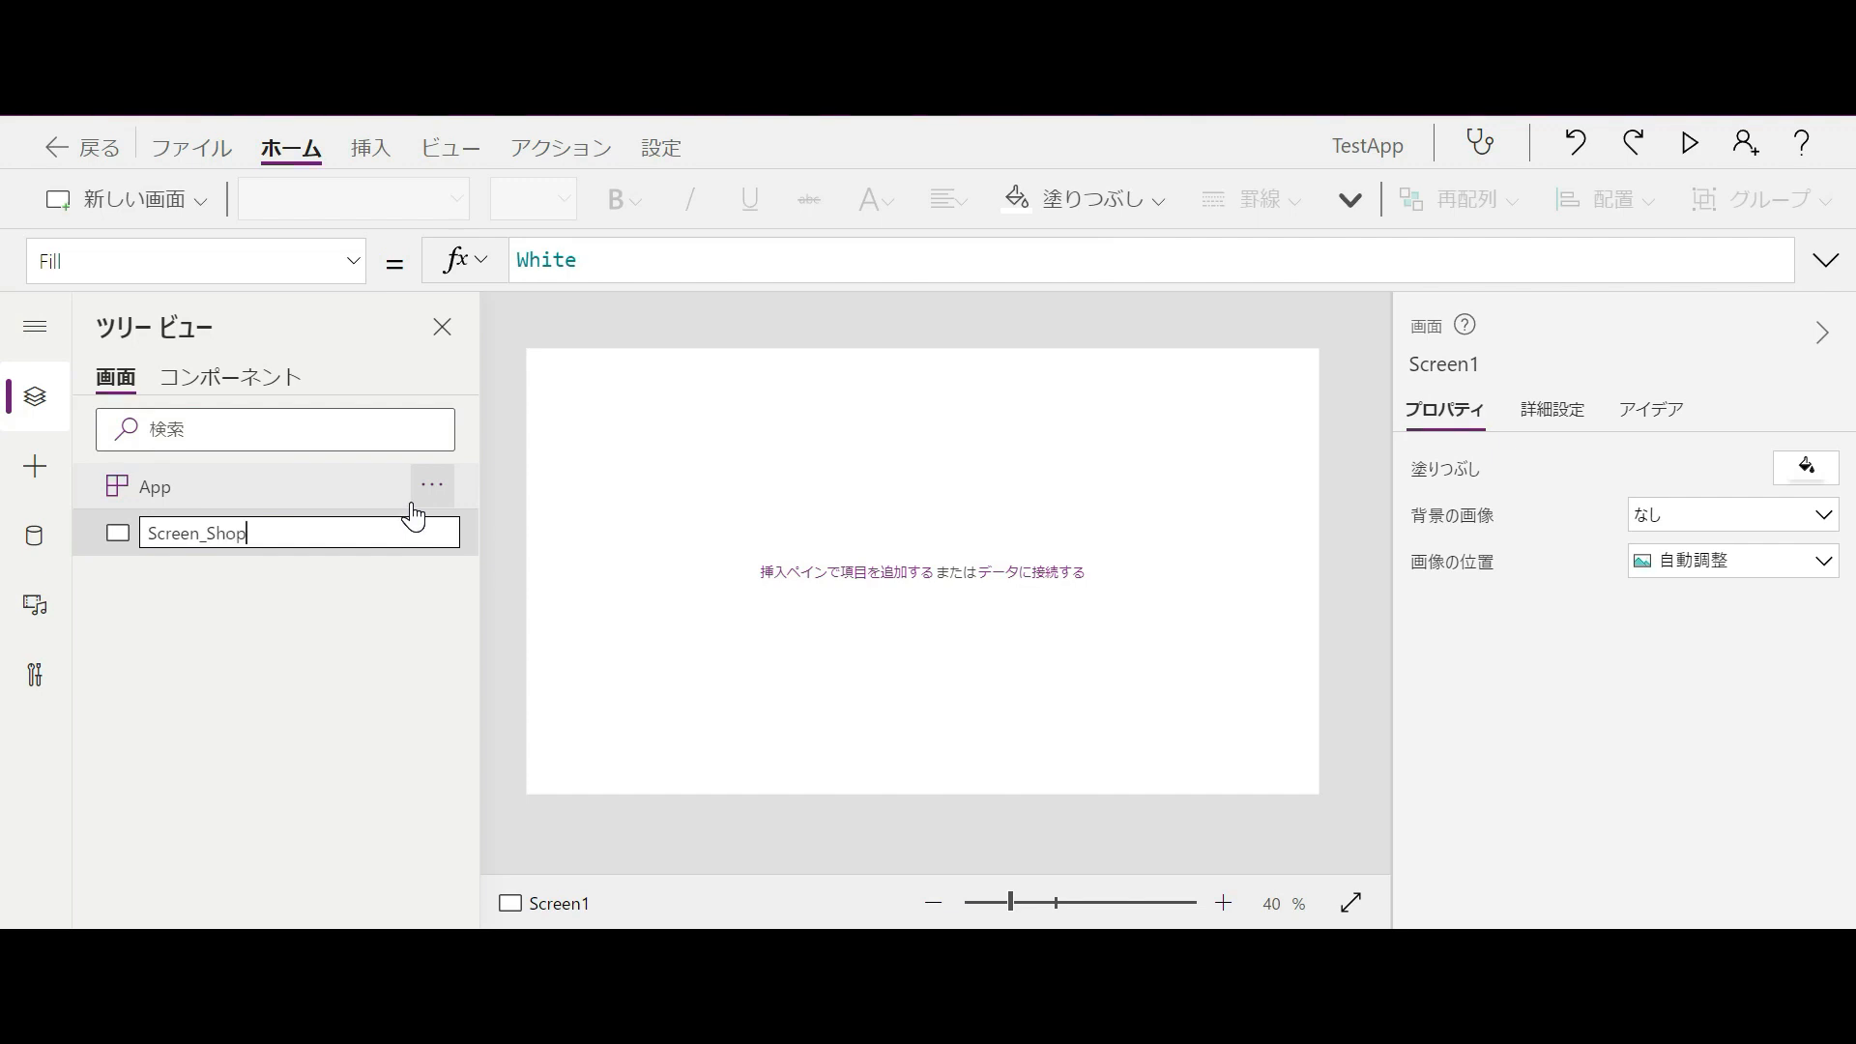
text(pingList)
key(Return)
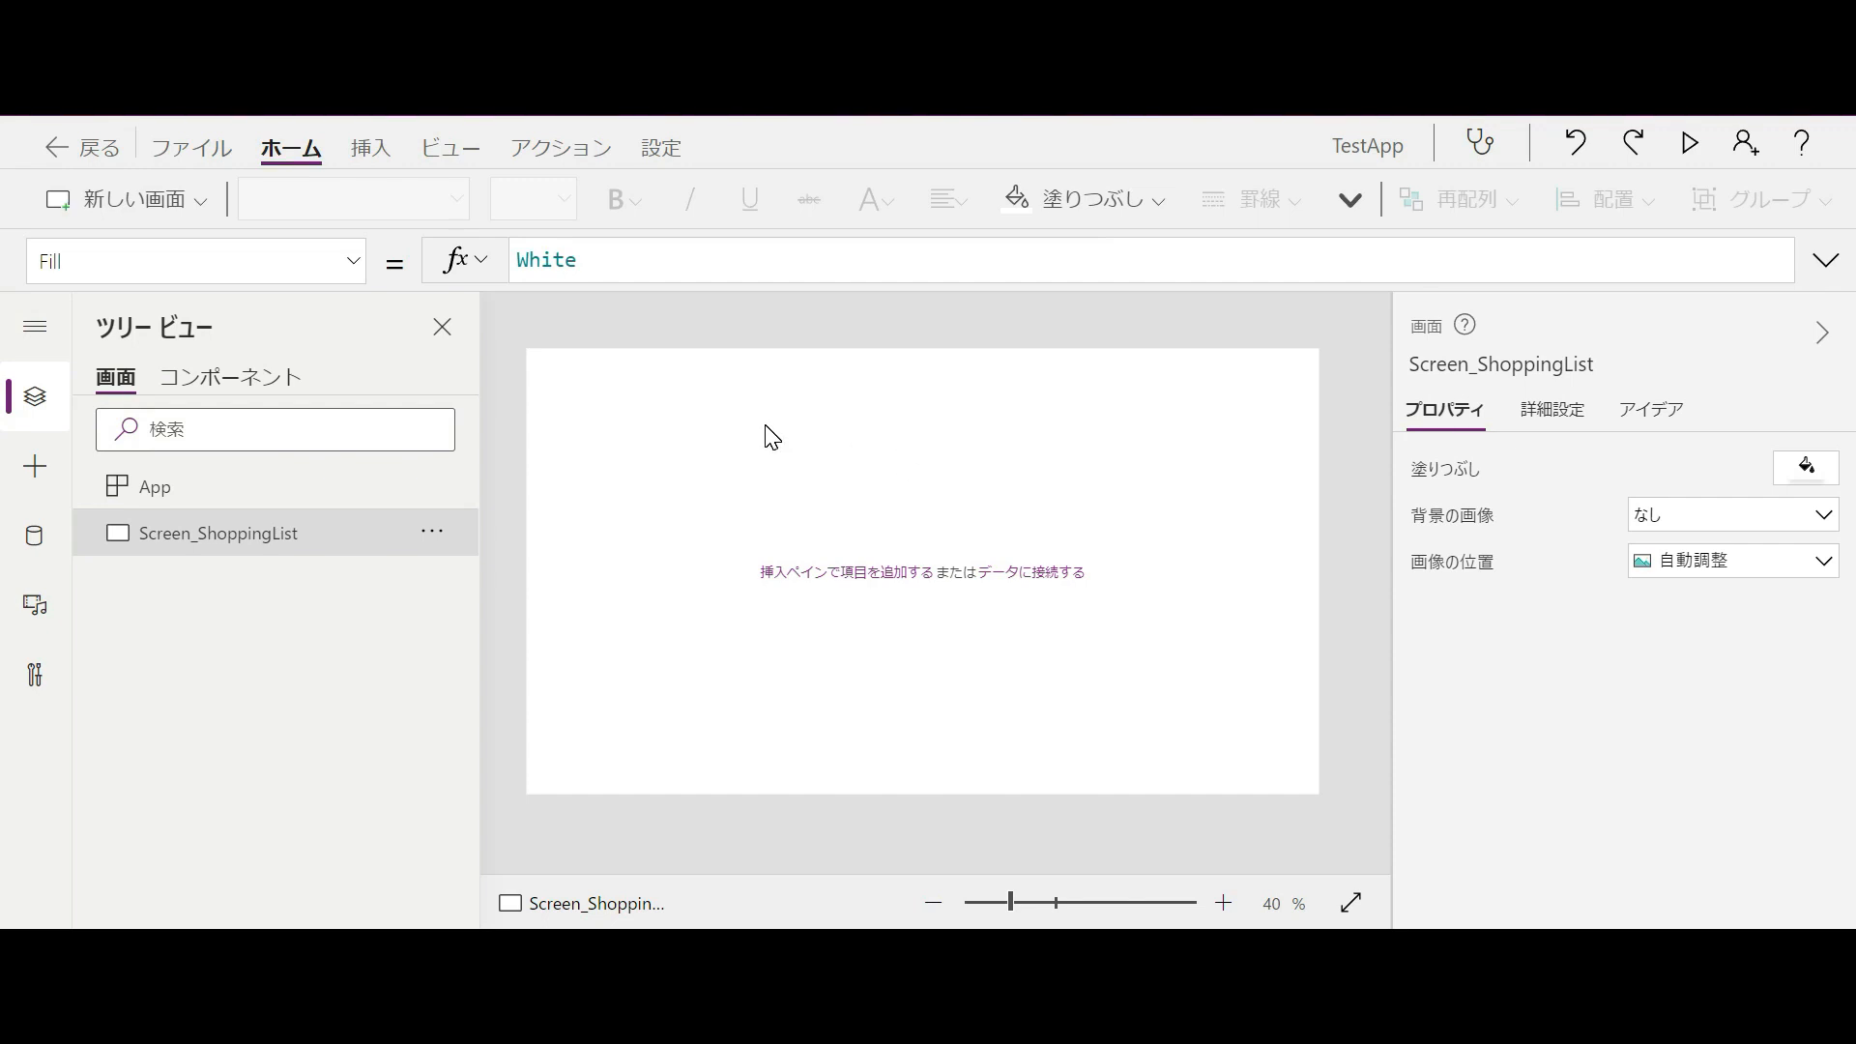
- Insert a text label on Screen_ShoppingList and move it flush into the canvas's upper-left corner
click(370, 149)
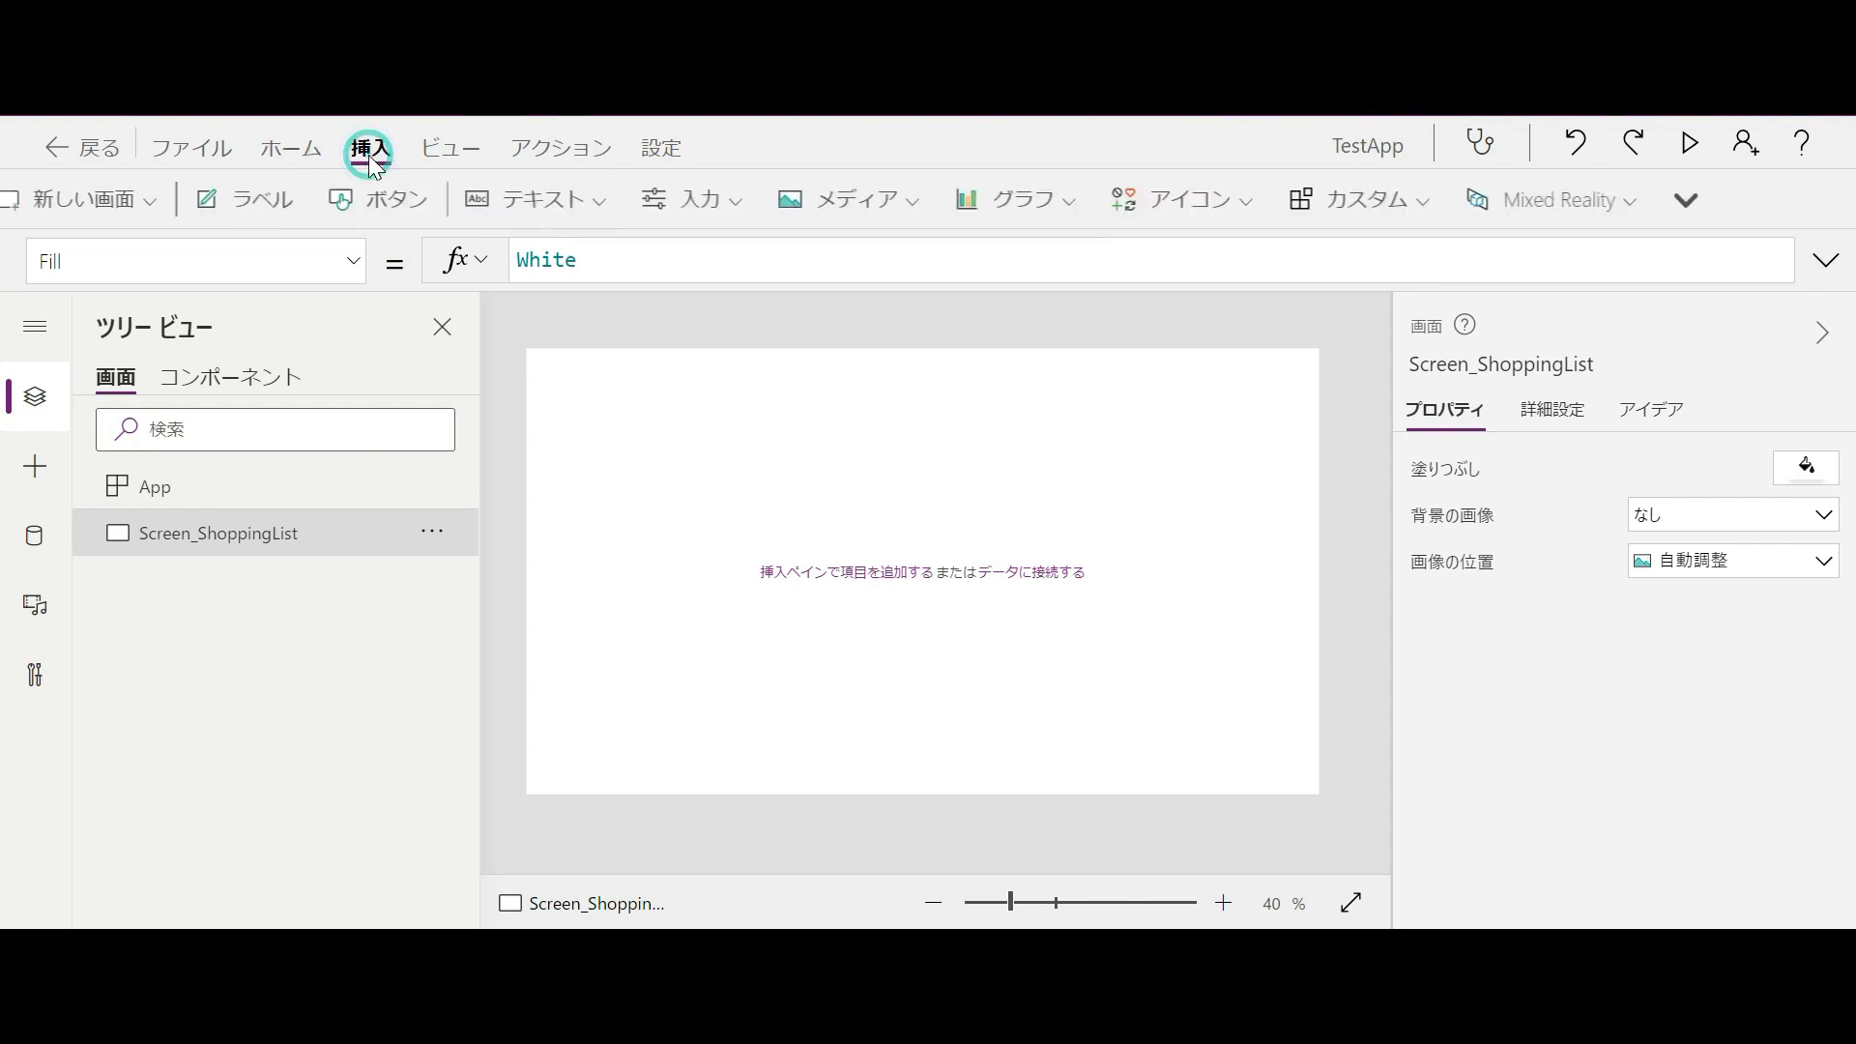
click(279, 204)
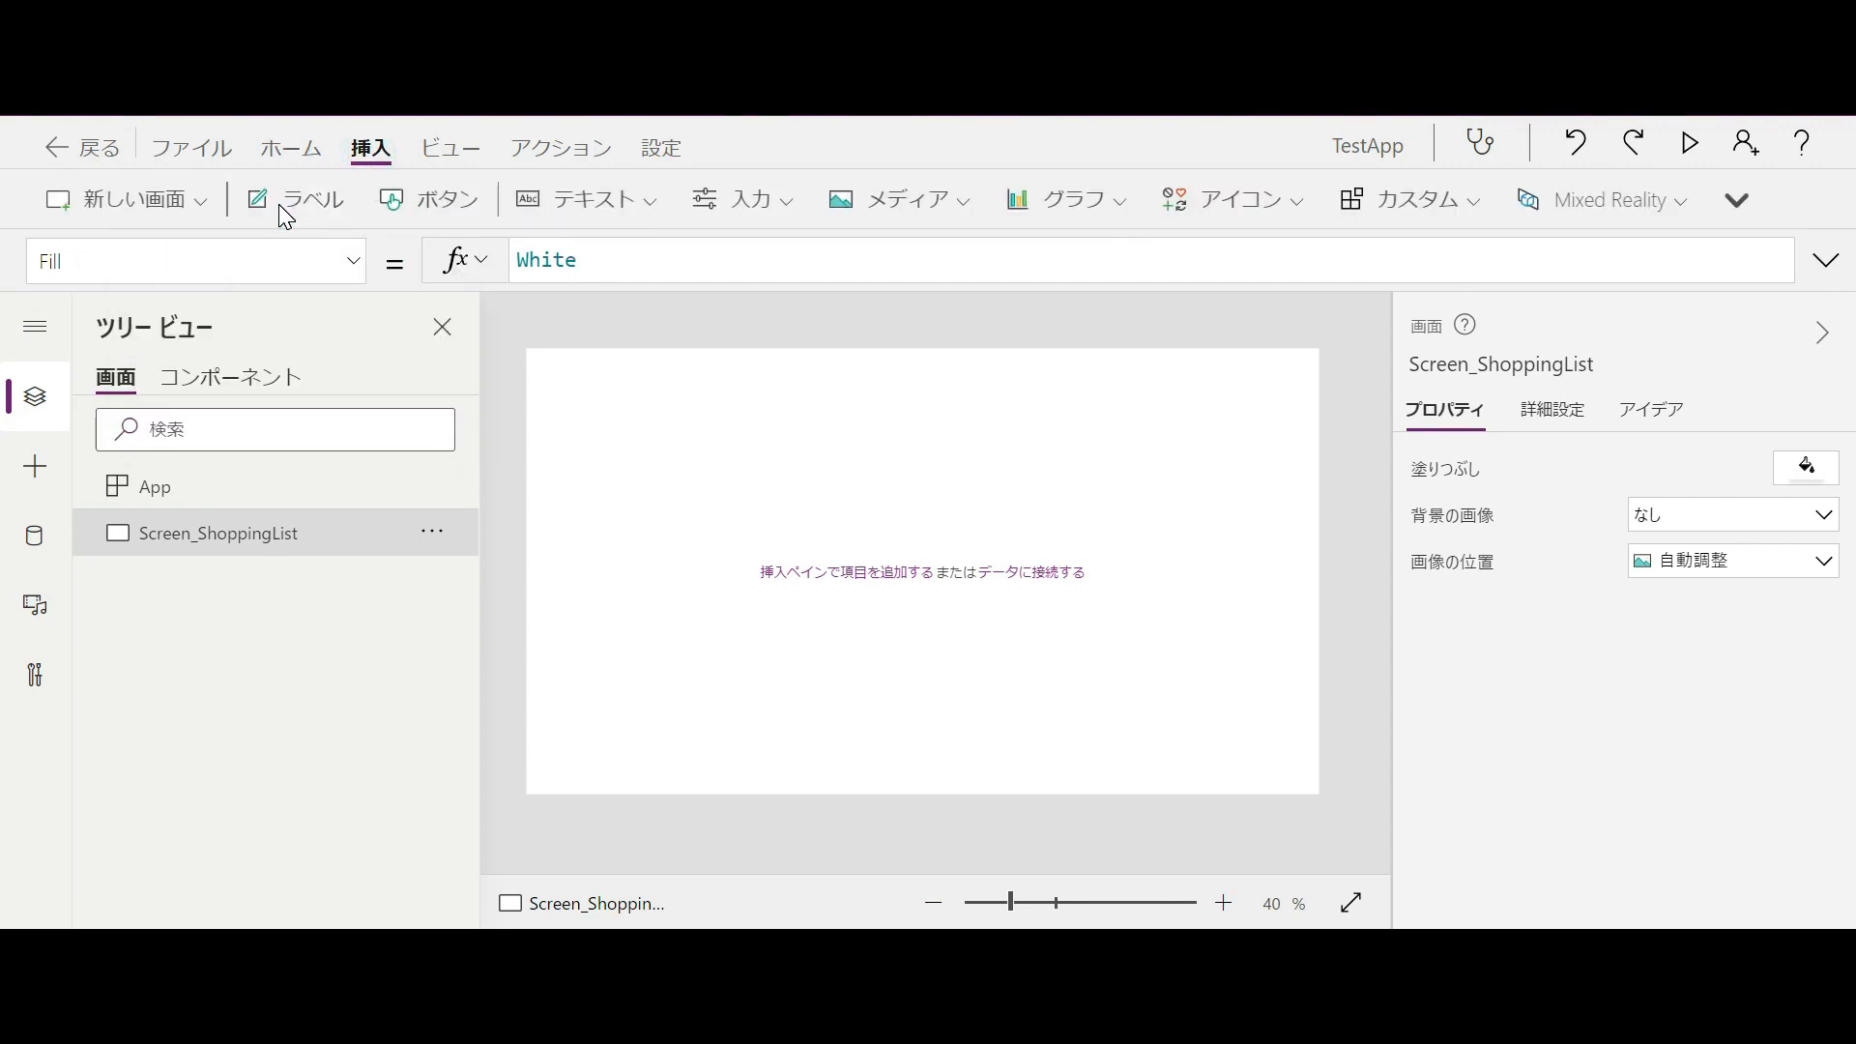
drag(678, 406, 692, 418)
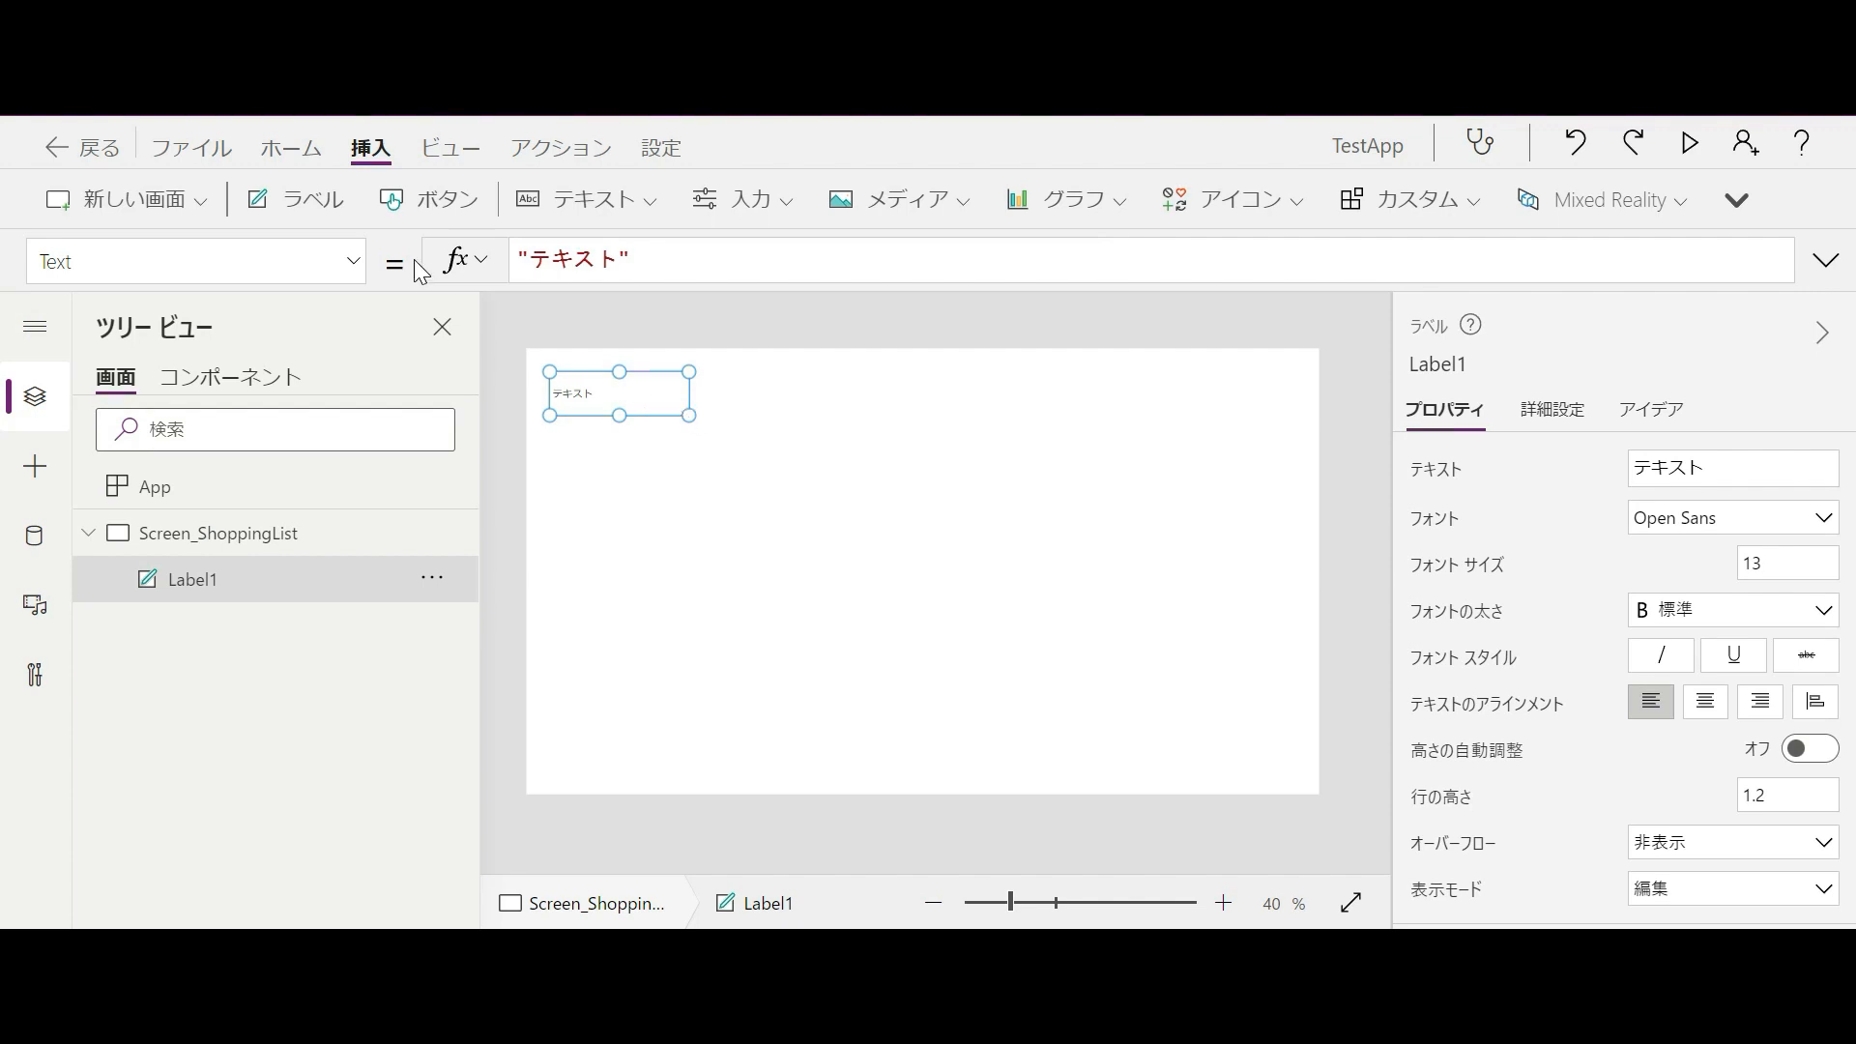
click(569, 217)
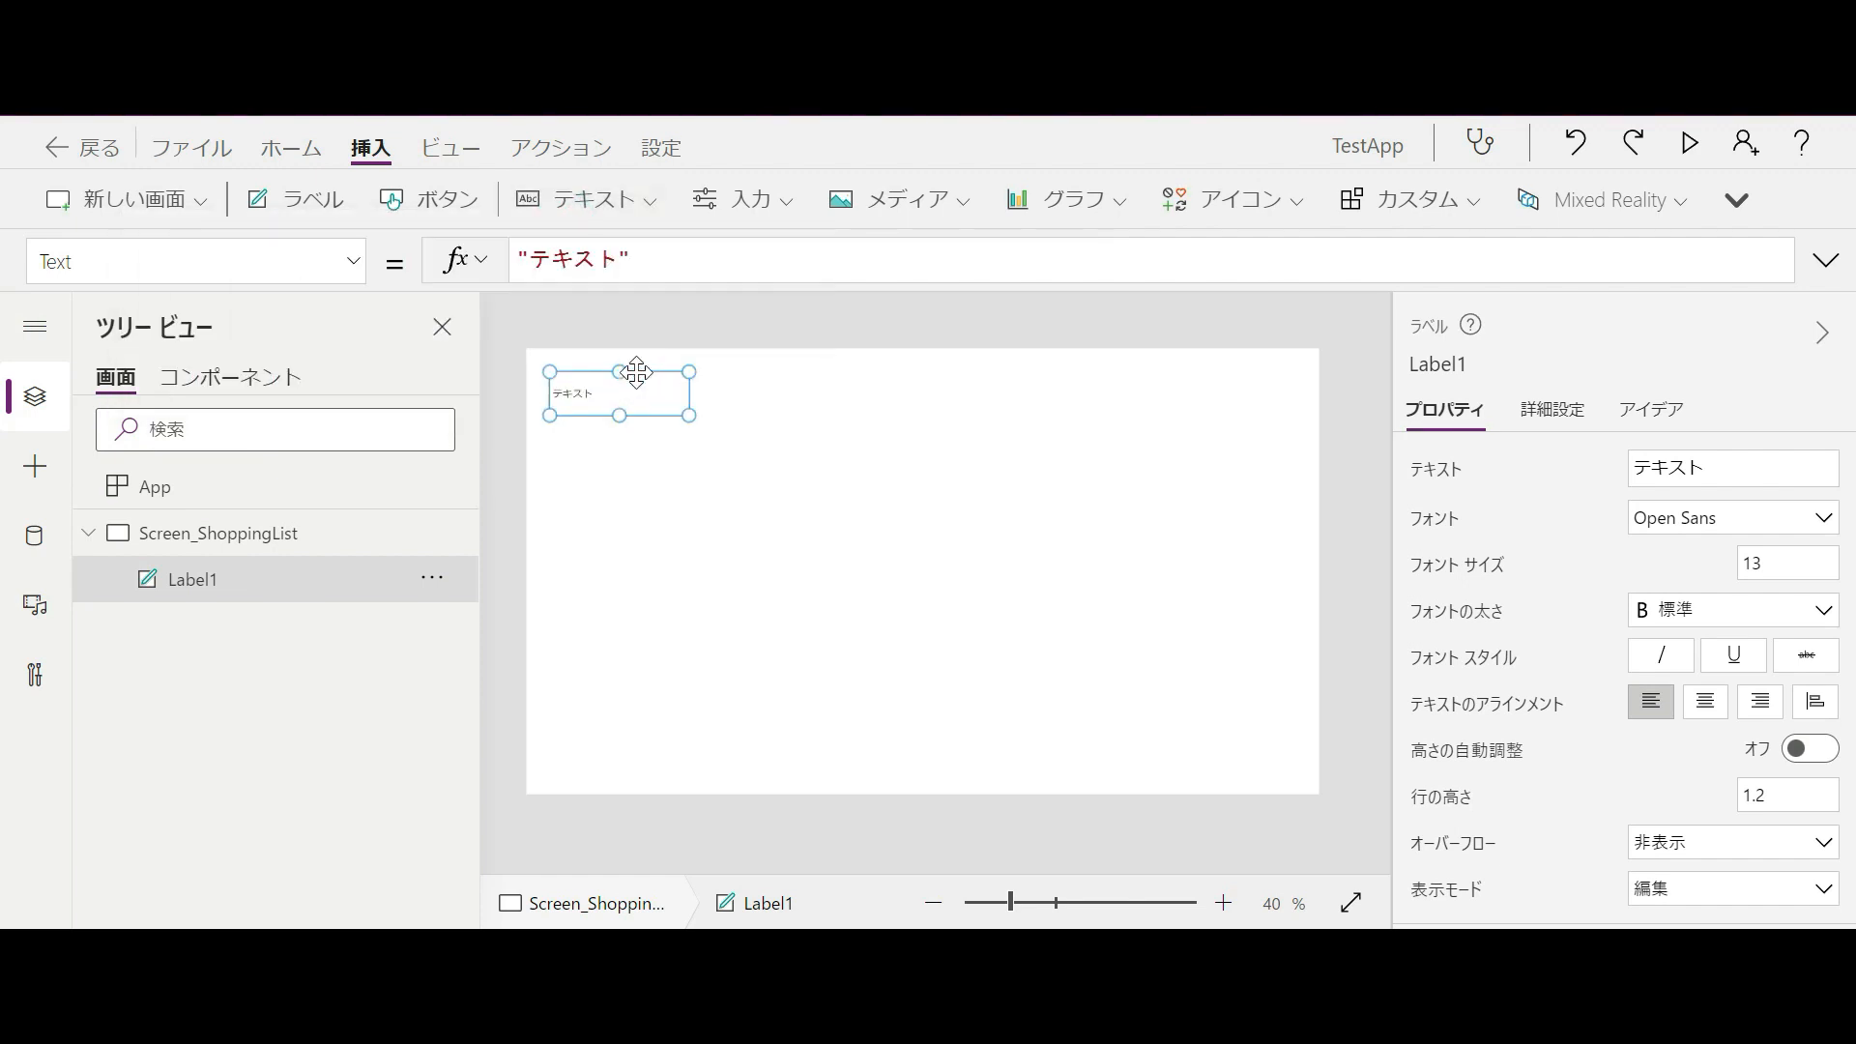
drag(637, 375, 616, 353)
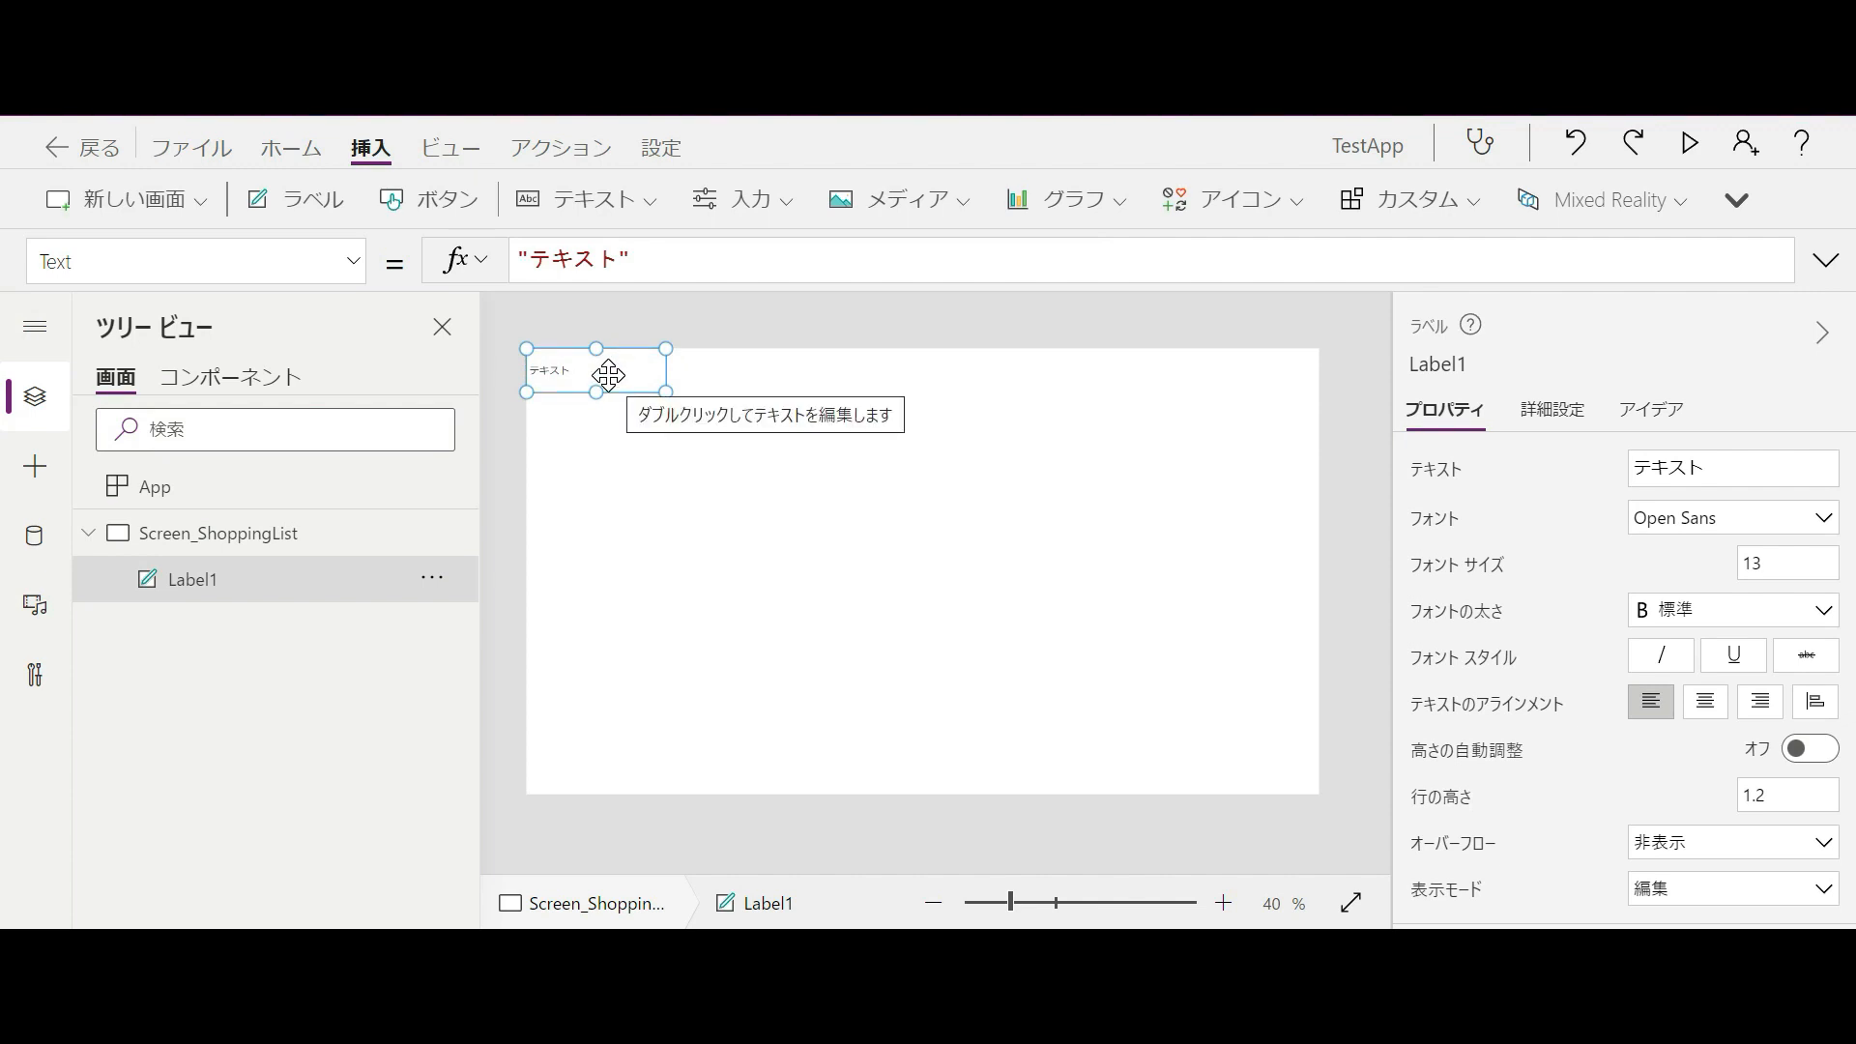
- Change the label's text to "Shopping"
click(364, 272)
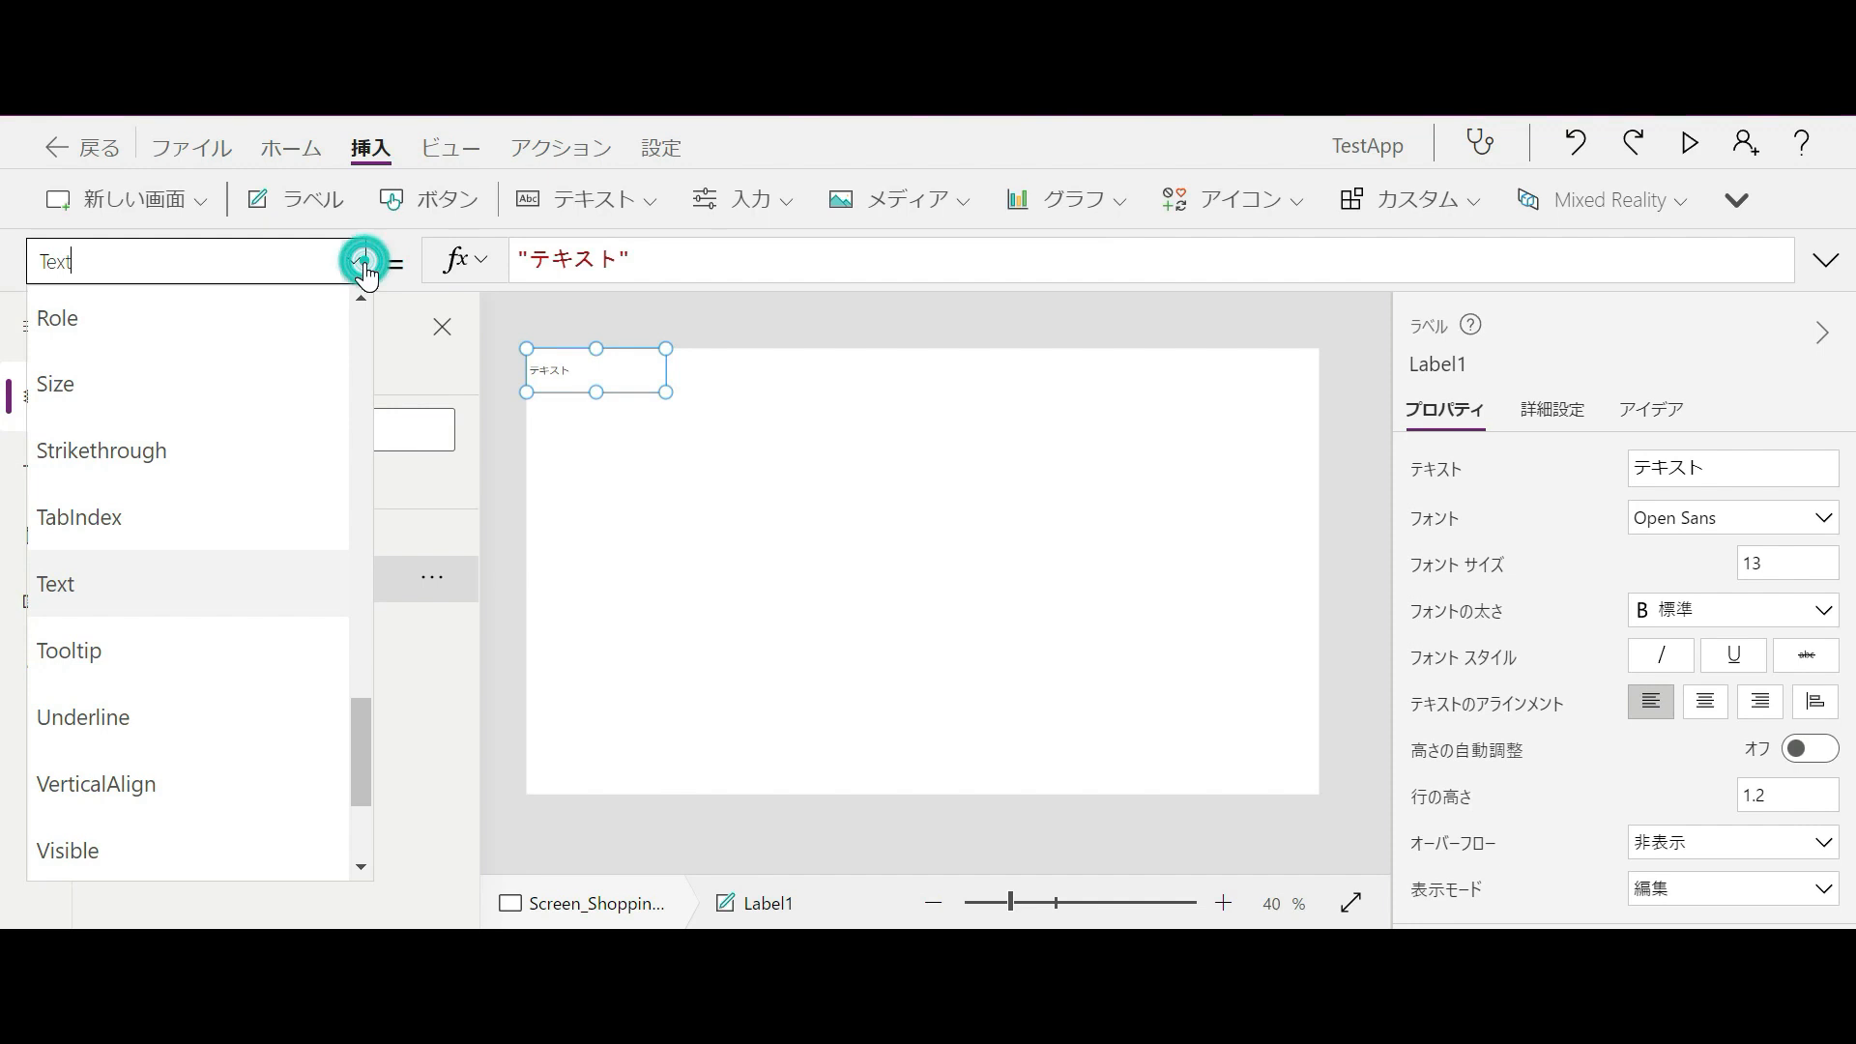
click(364, 272)
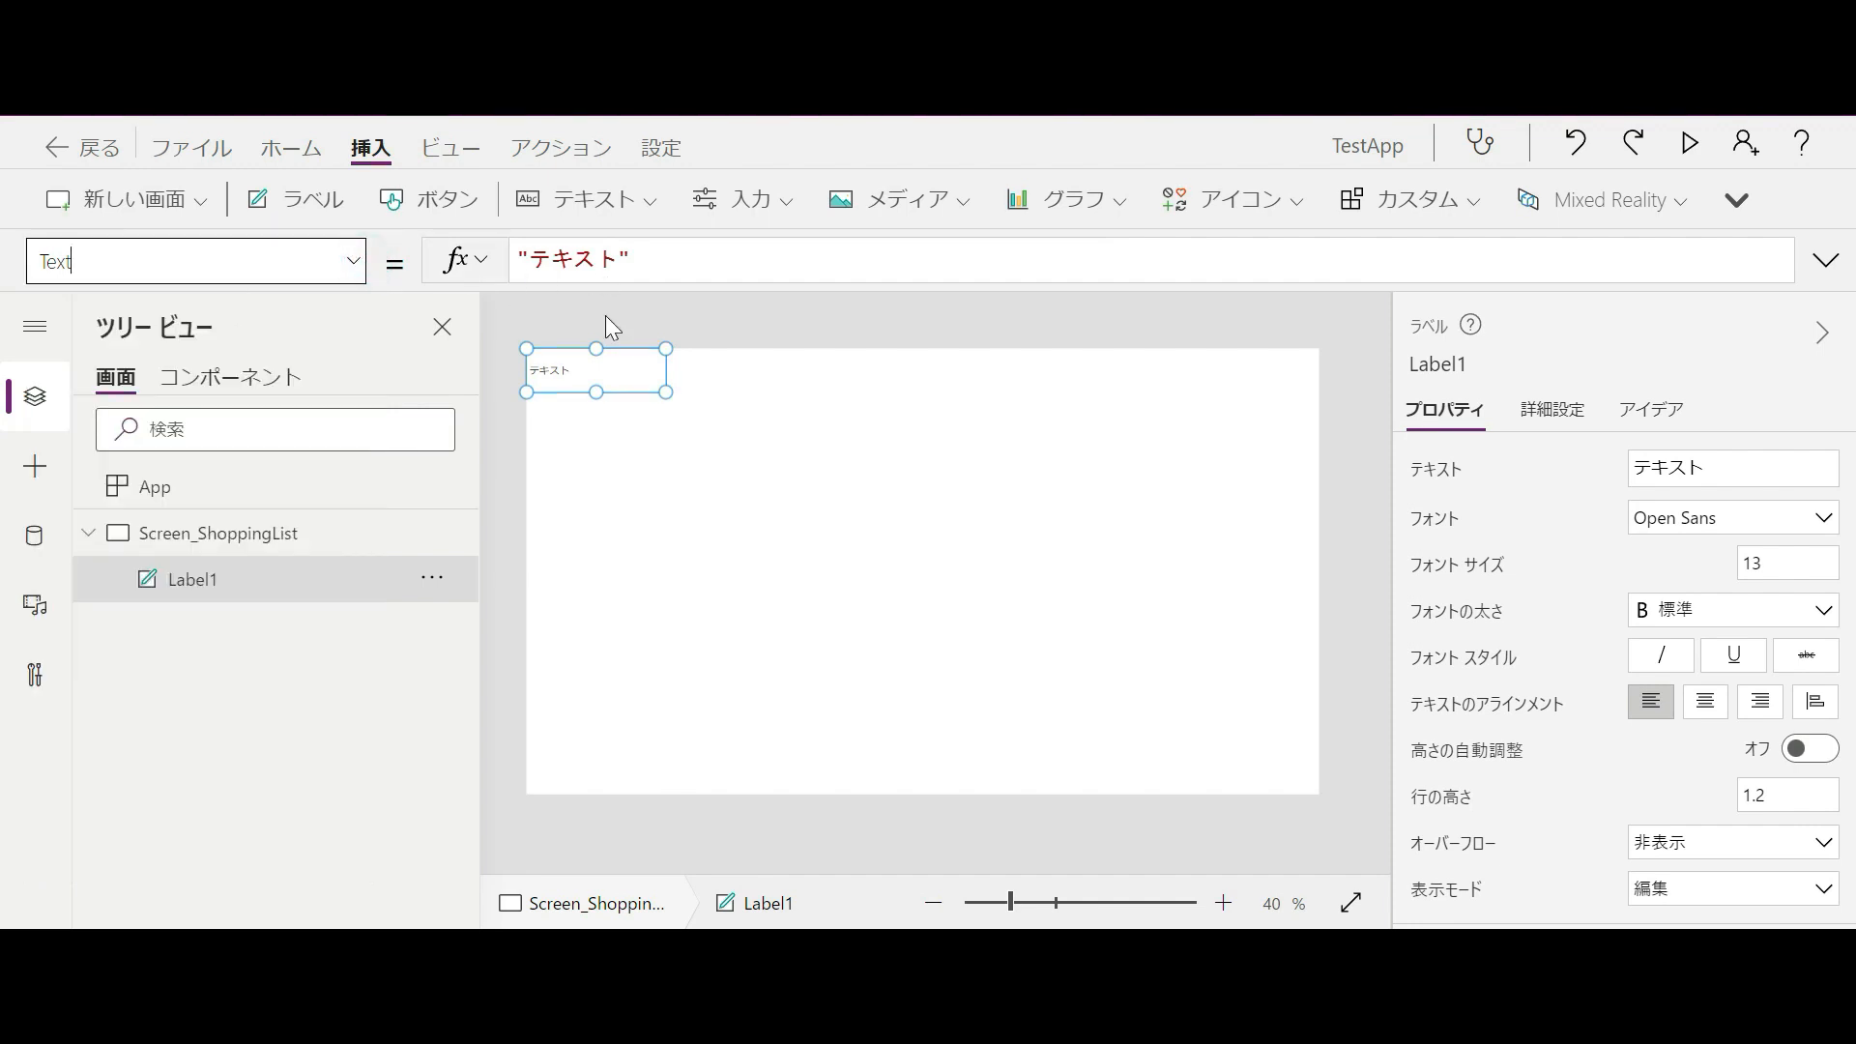
double_click(618, 373)
text(Shopping)
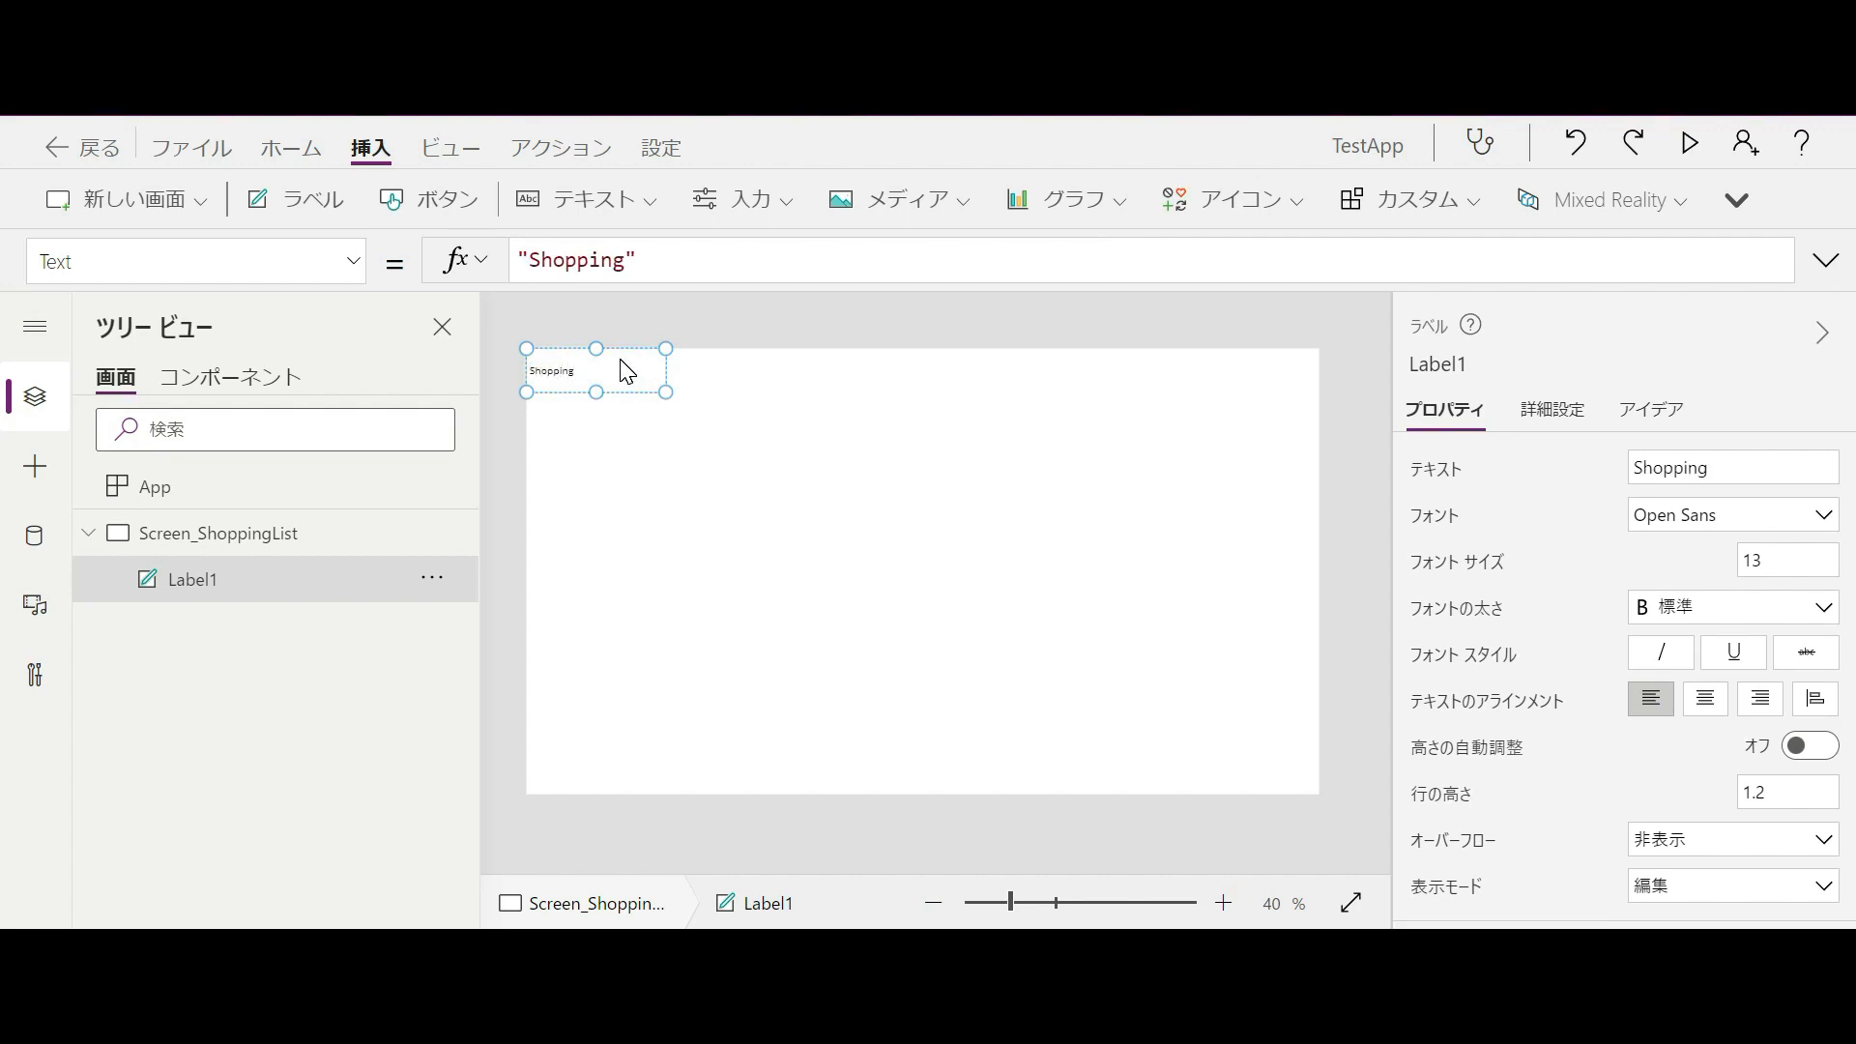
key(Return)
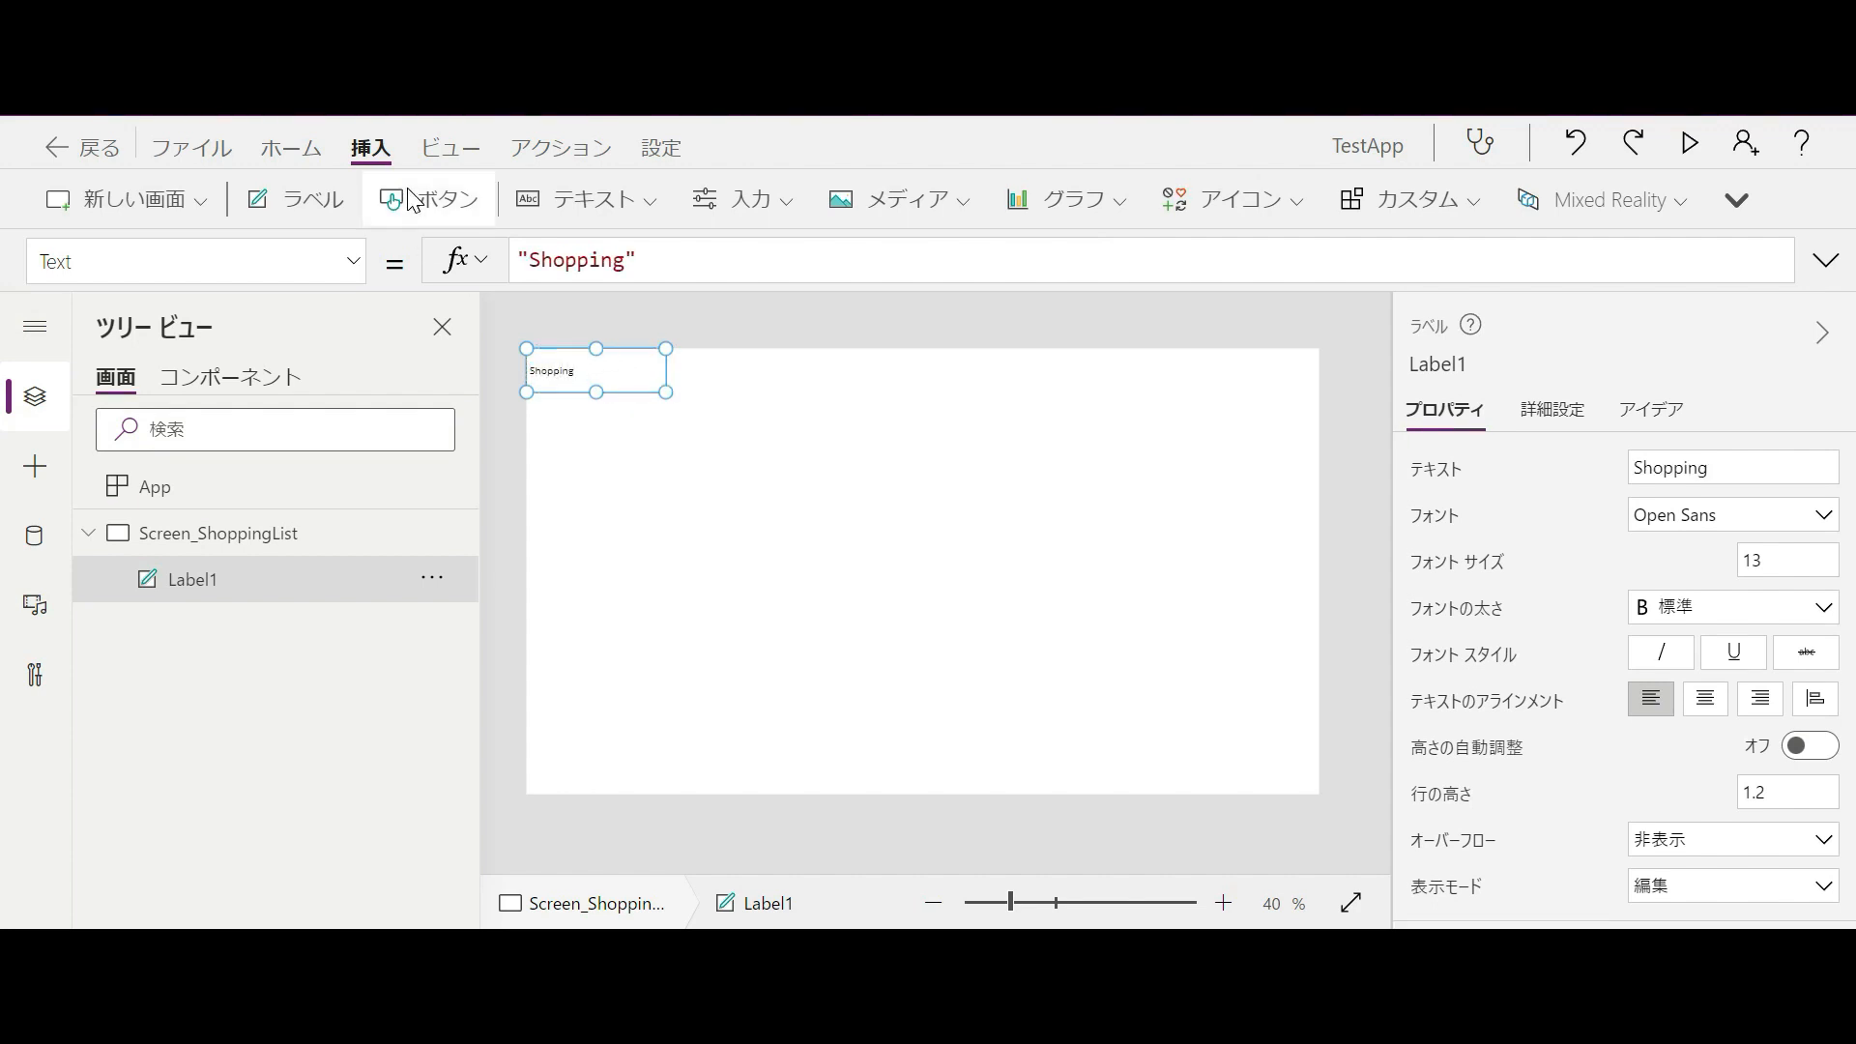
- Set the Shopping label's font size to 24 and its font weight to bold (太字)
click(308, 163)
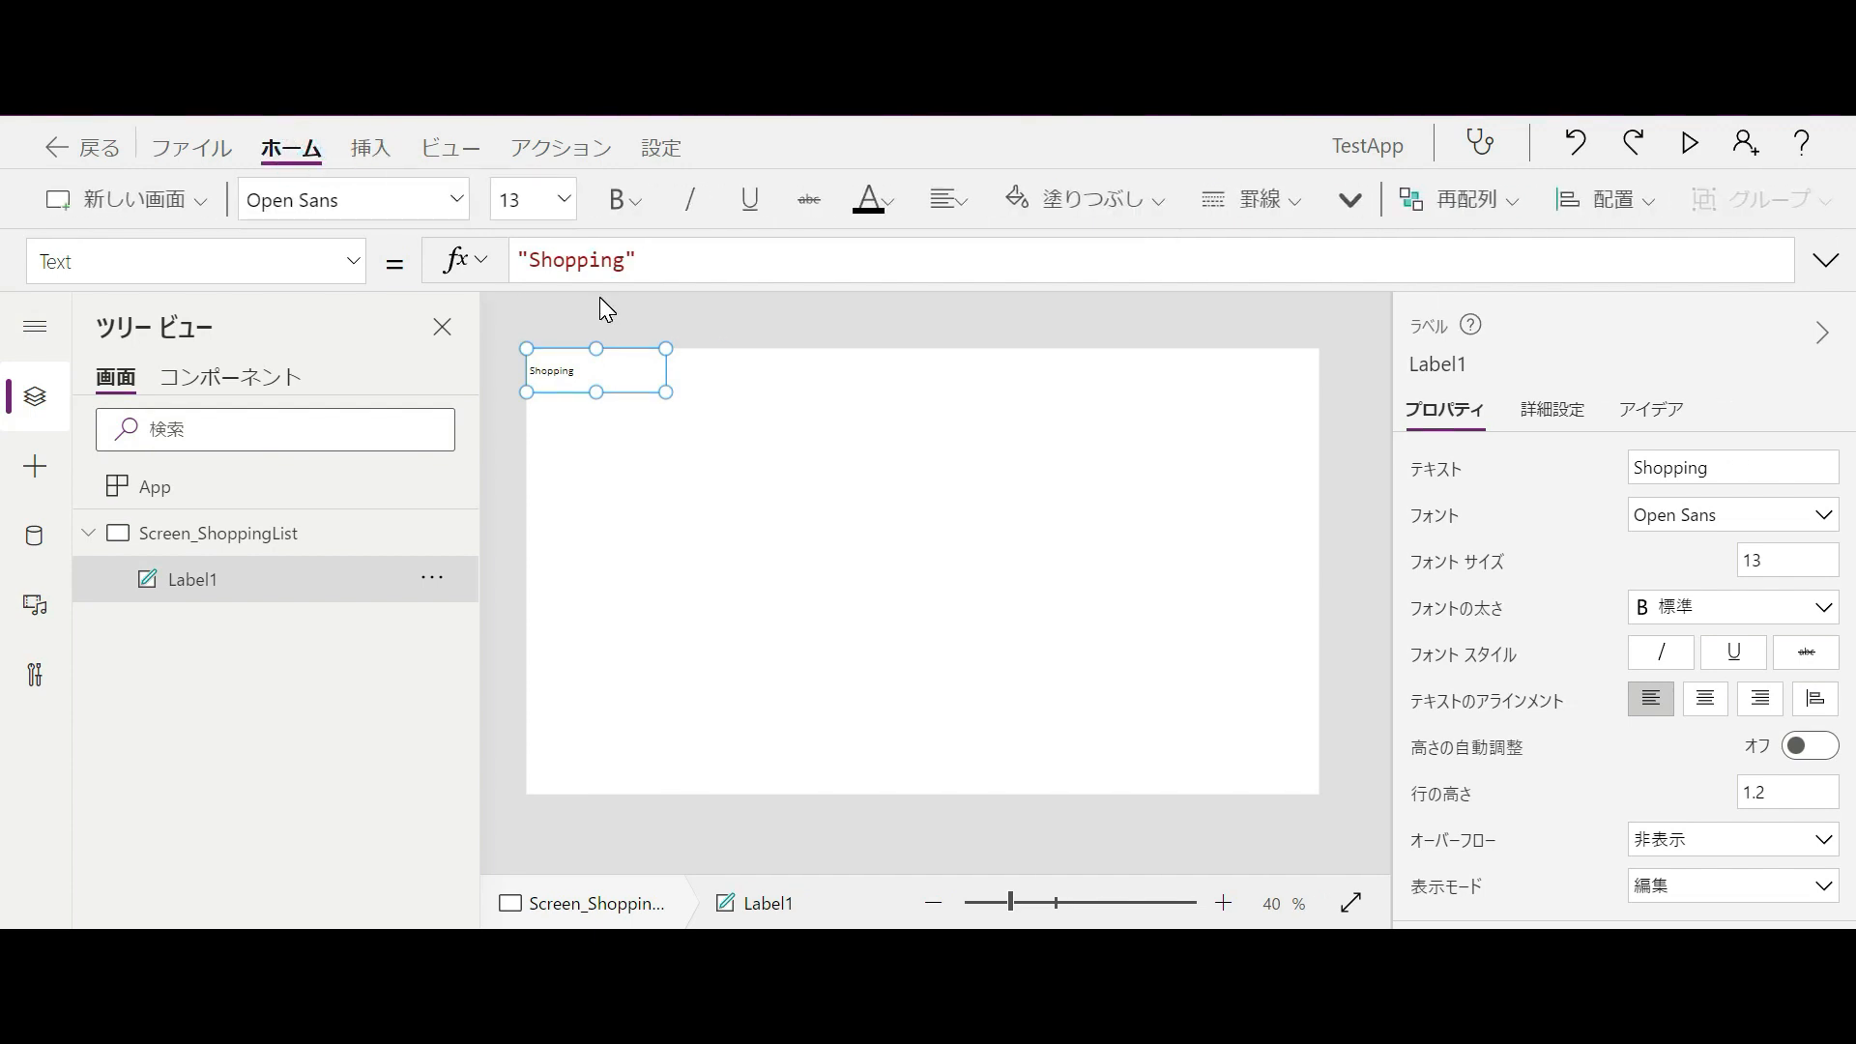
click(566, 201)
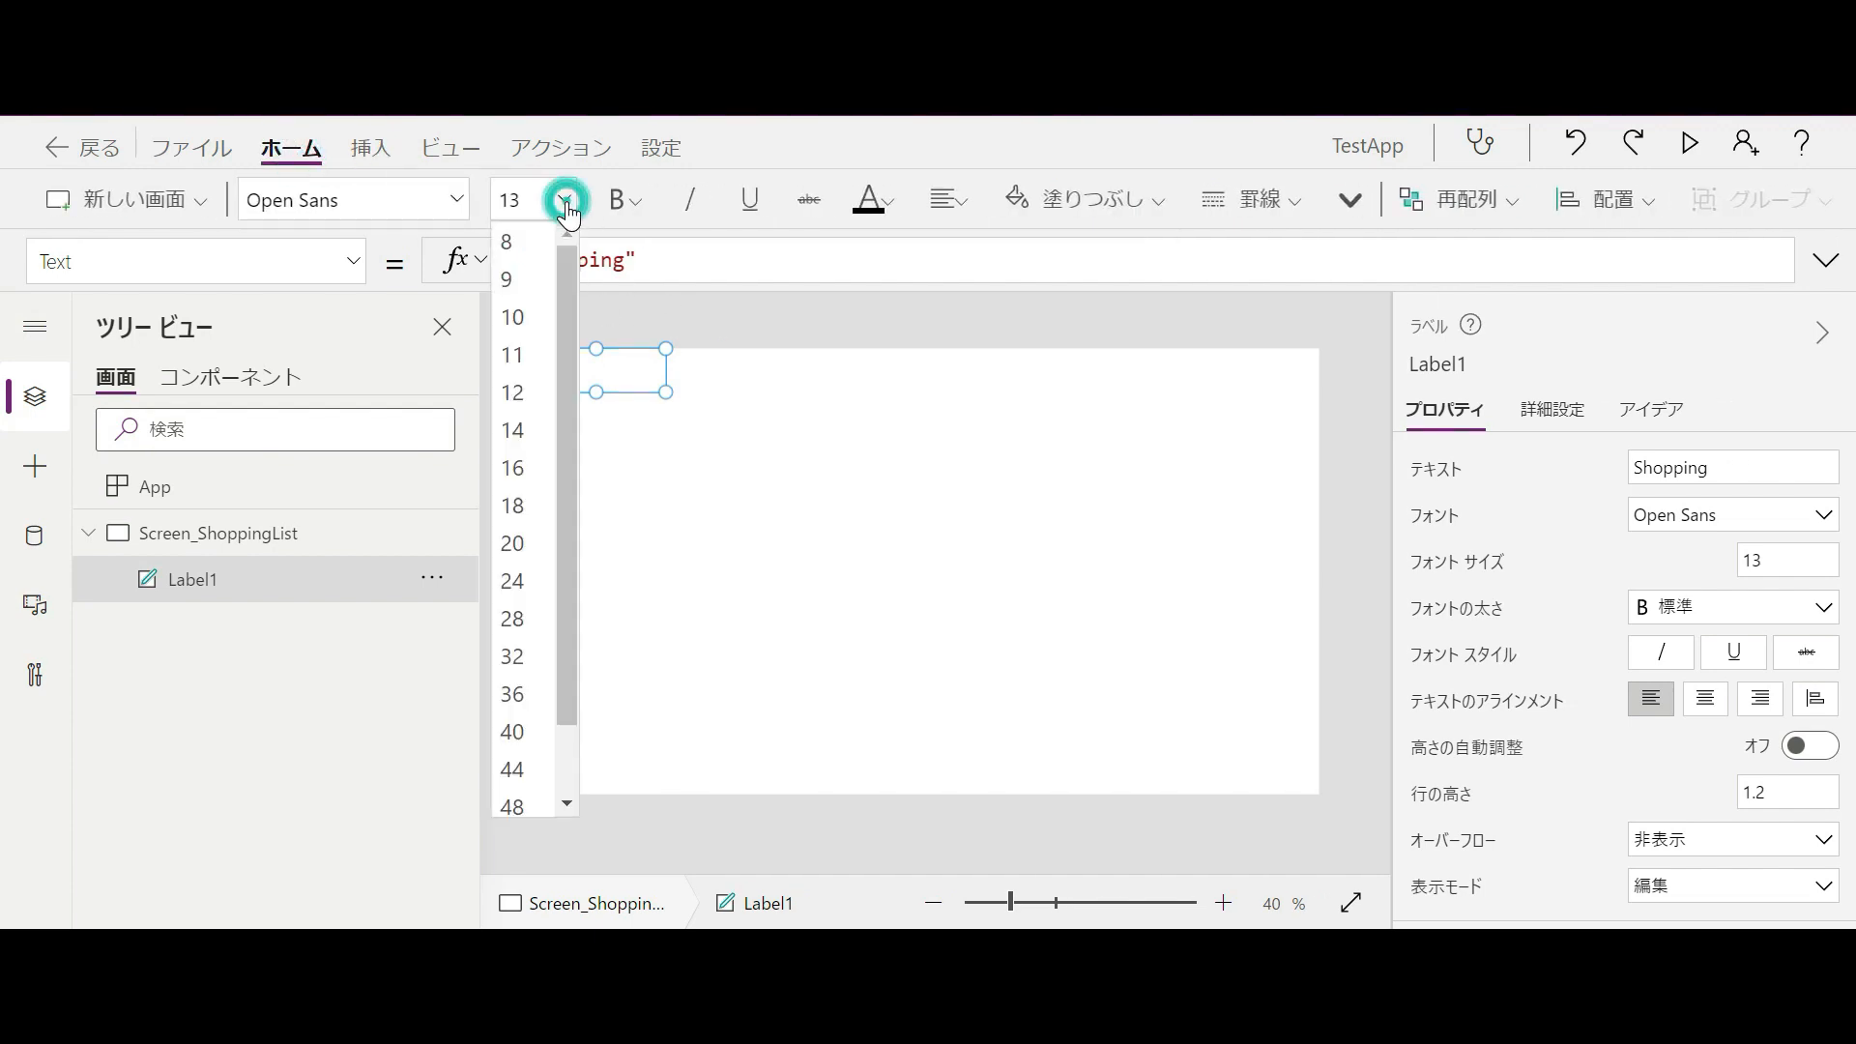
click(518, 505)
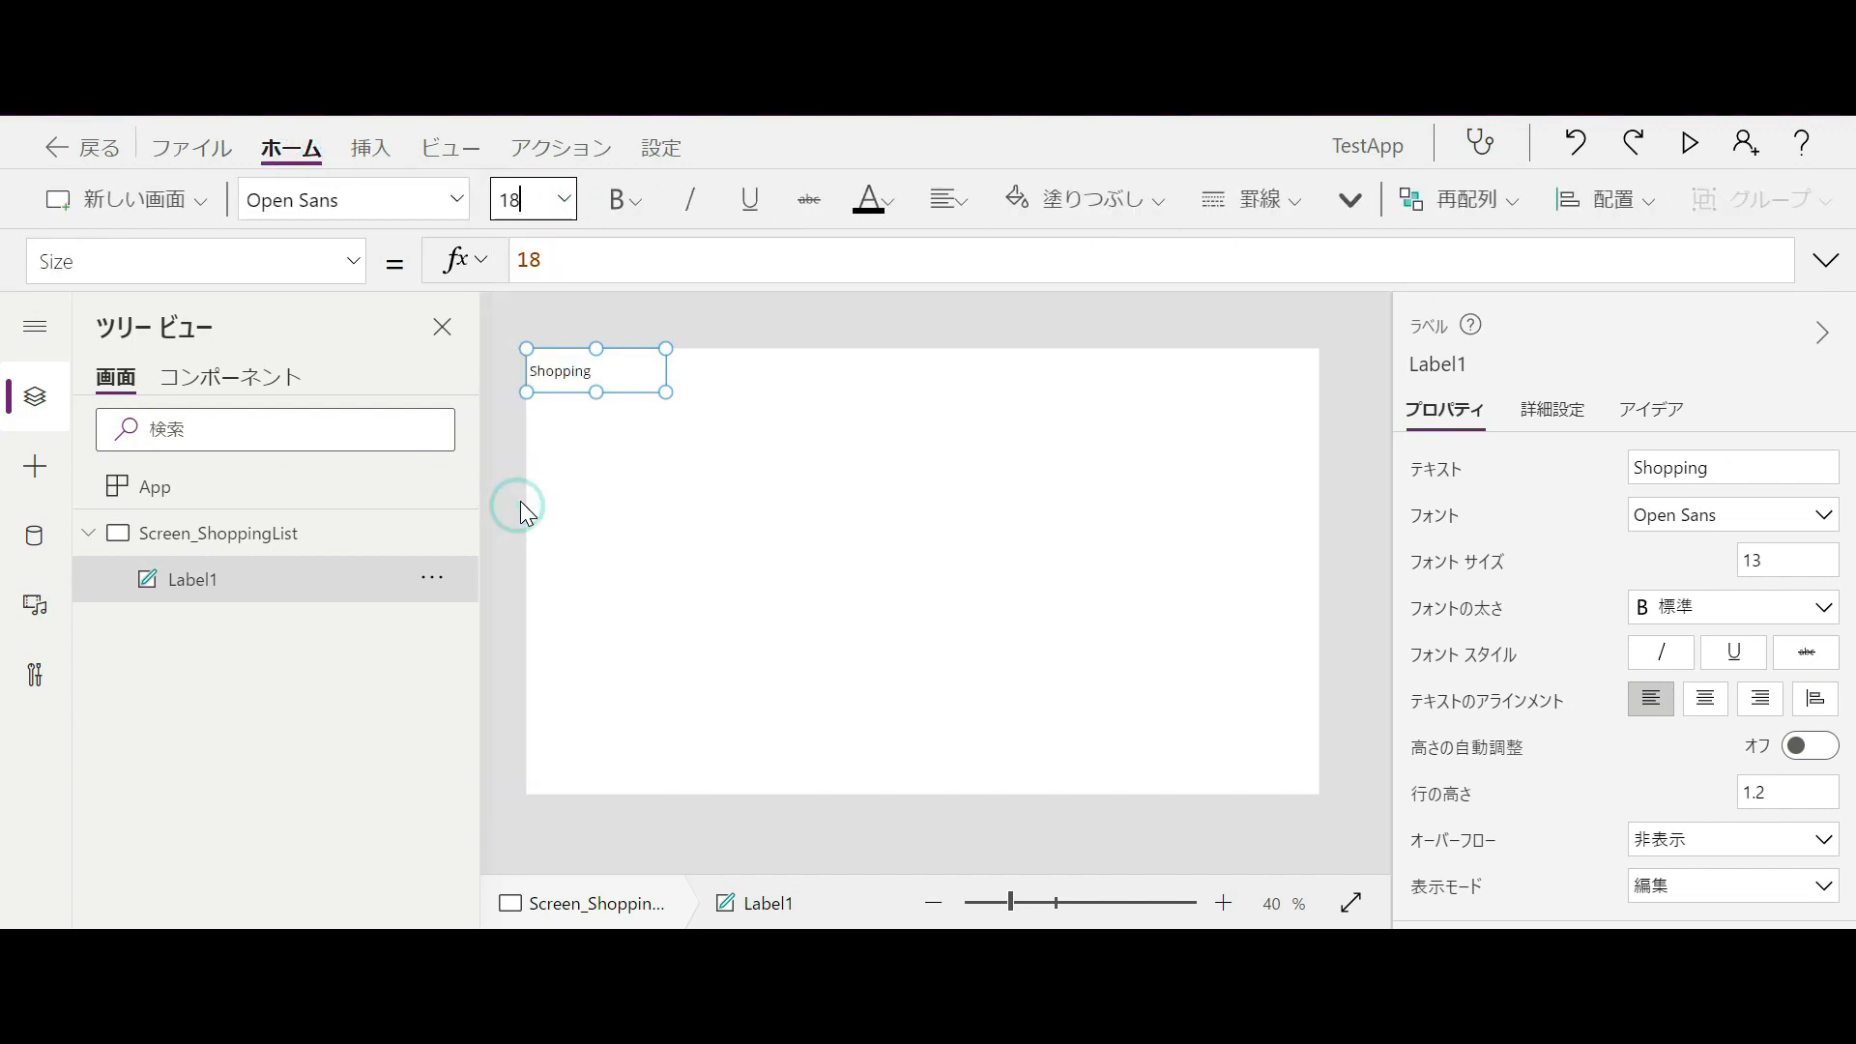
click(565, 199)
click(520, 584)
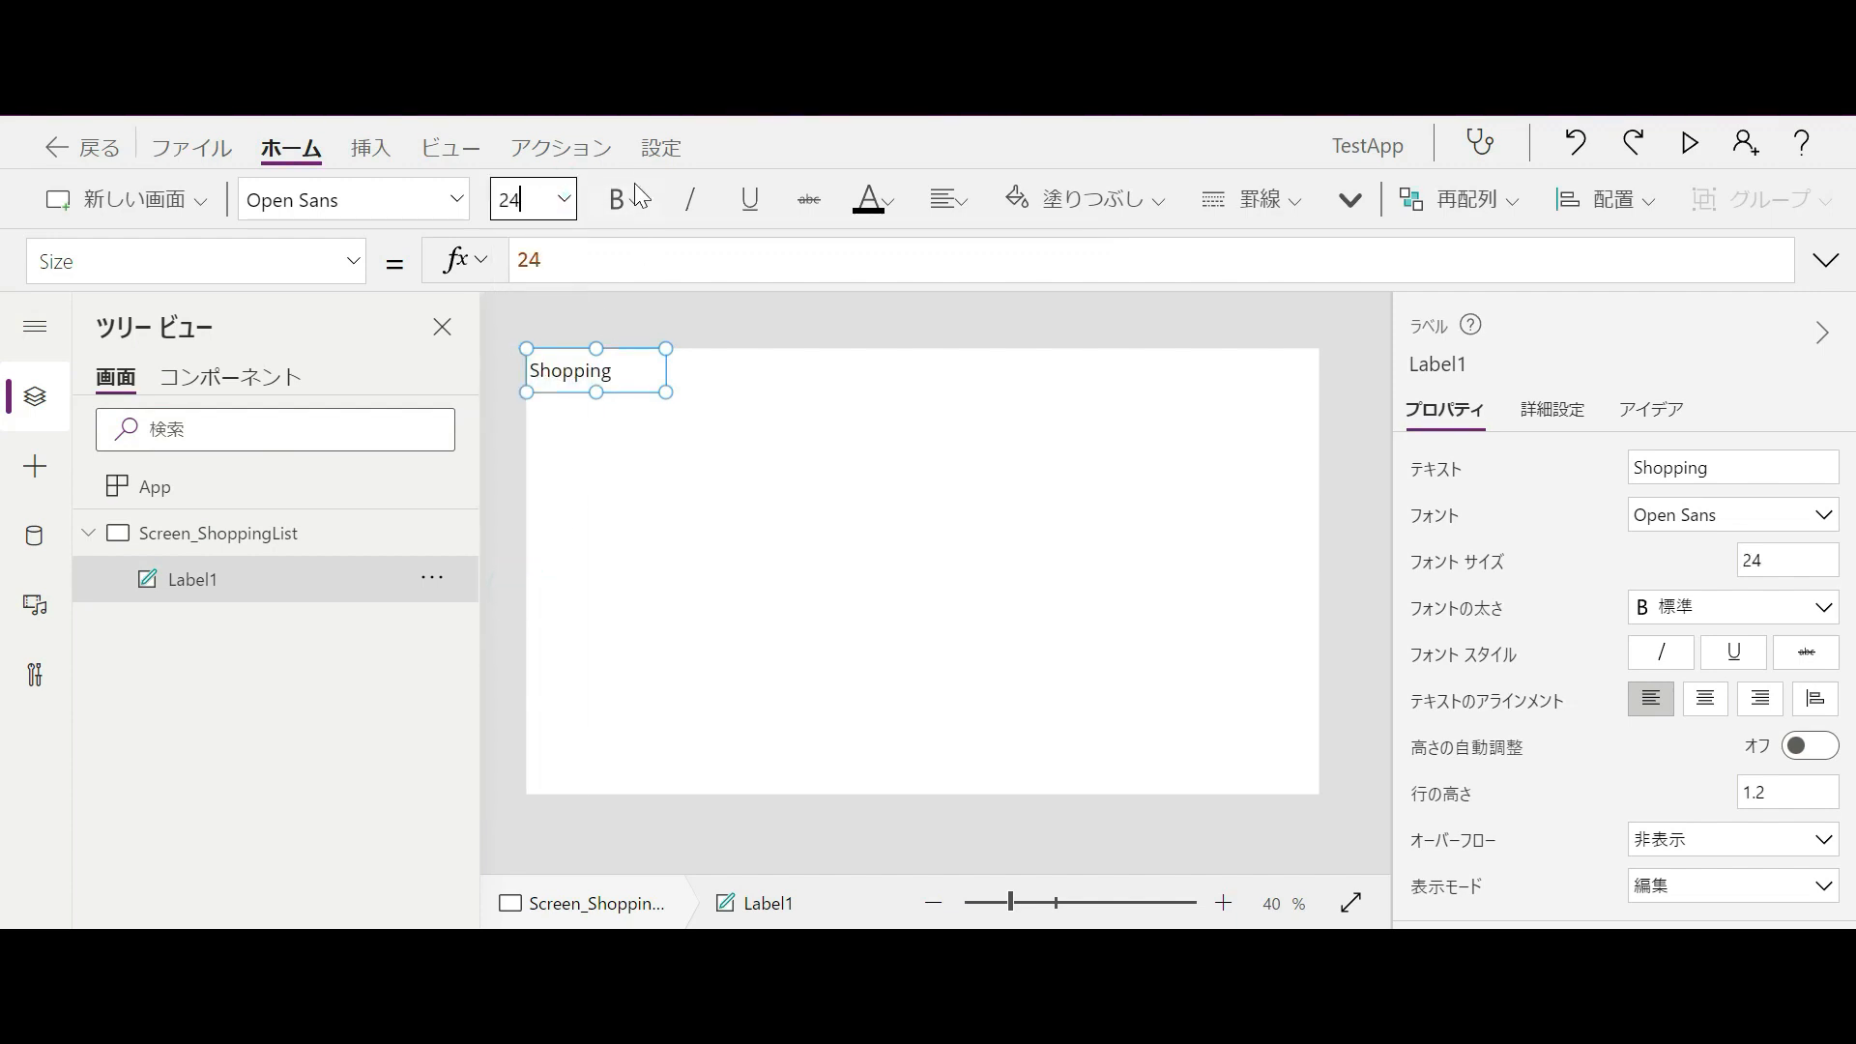
click(624, 200)
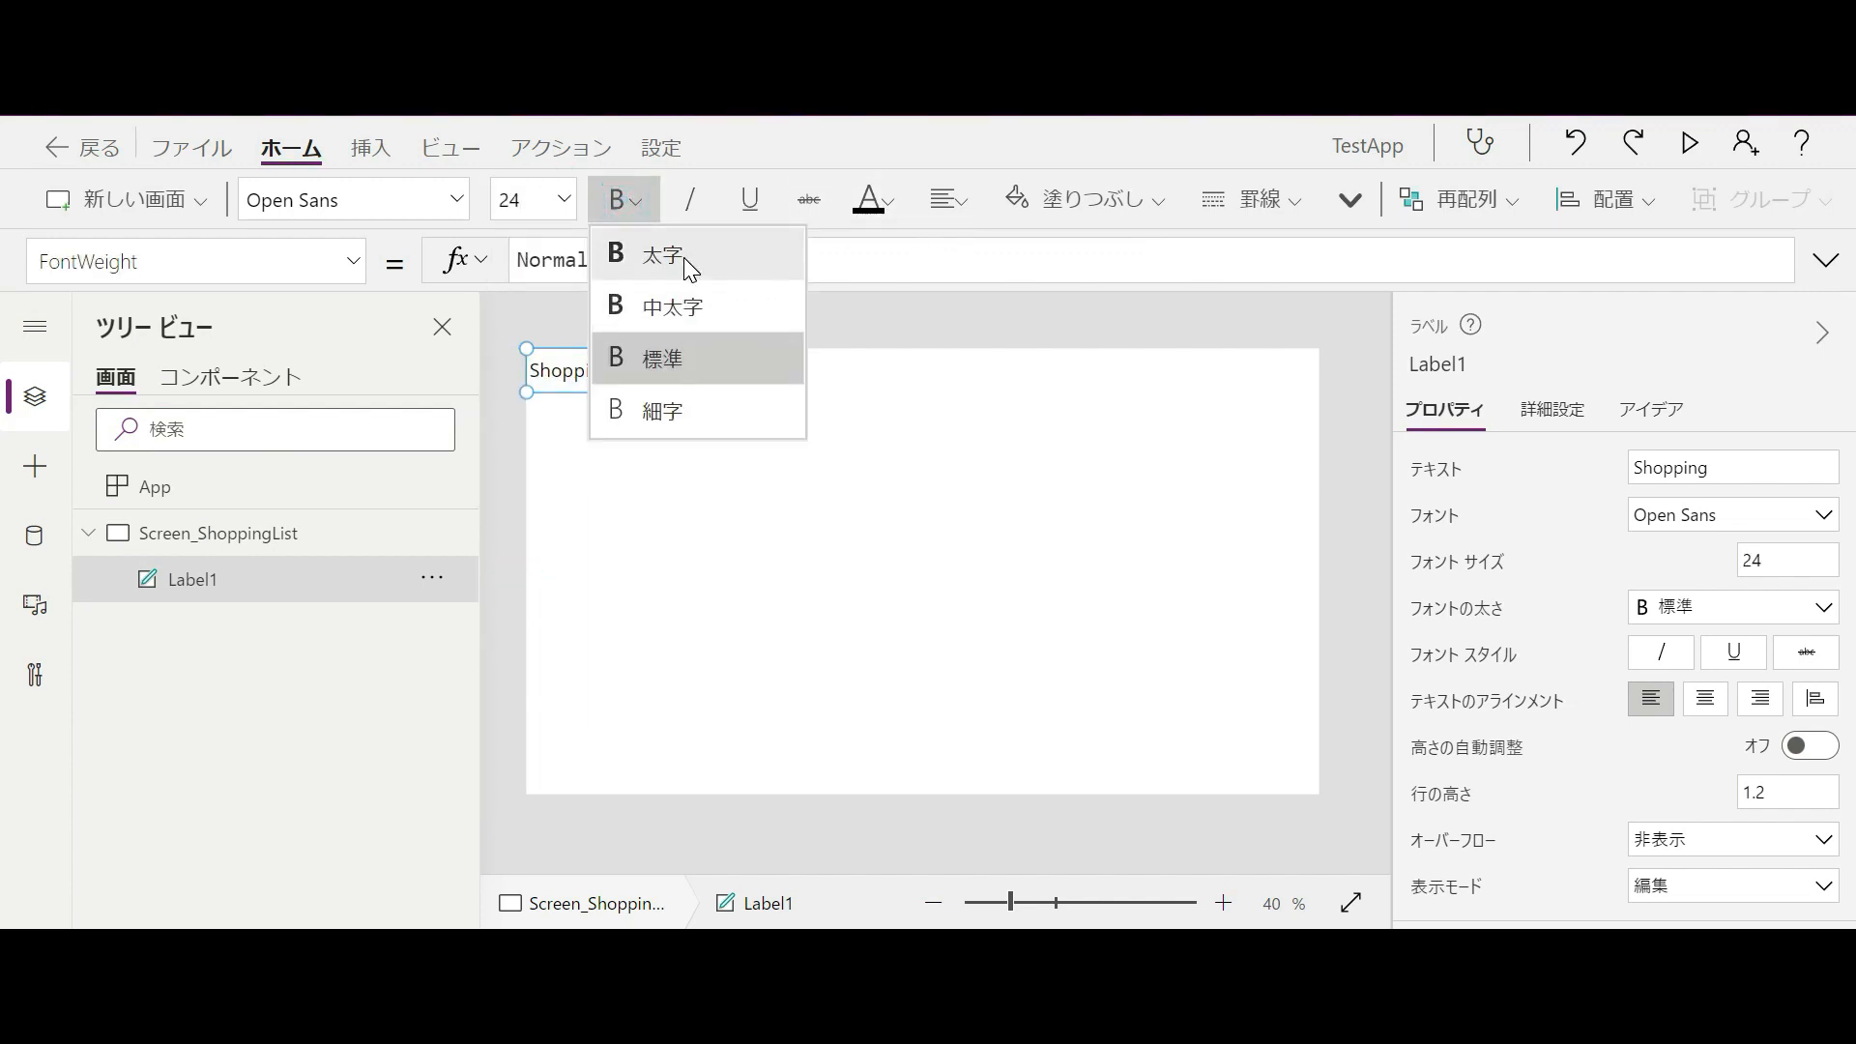
click(720, 256)
- Give the Shopping label a dark navy fill, RGBA(0, 18, 107, 1), with white, centre-aligned text
click(881, 211)
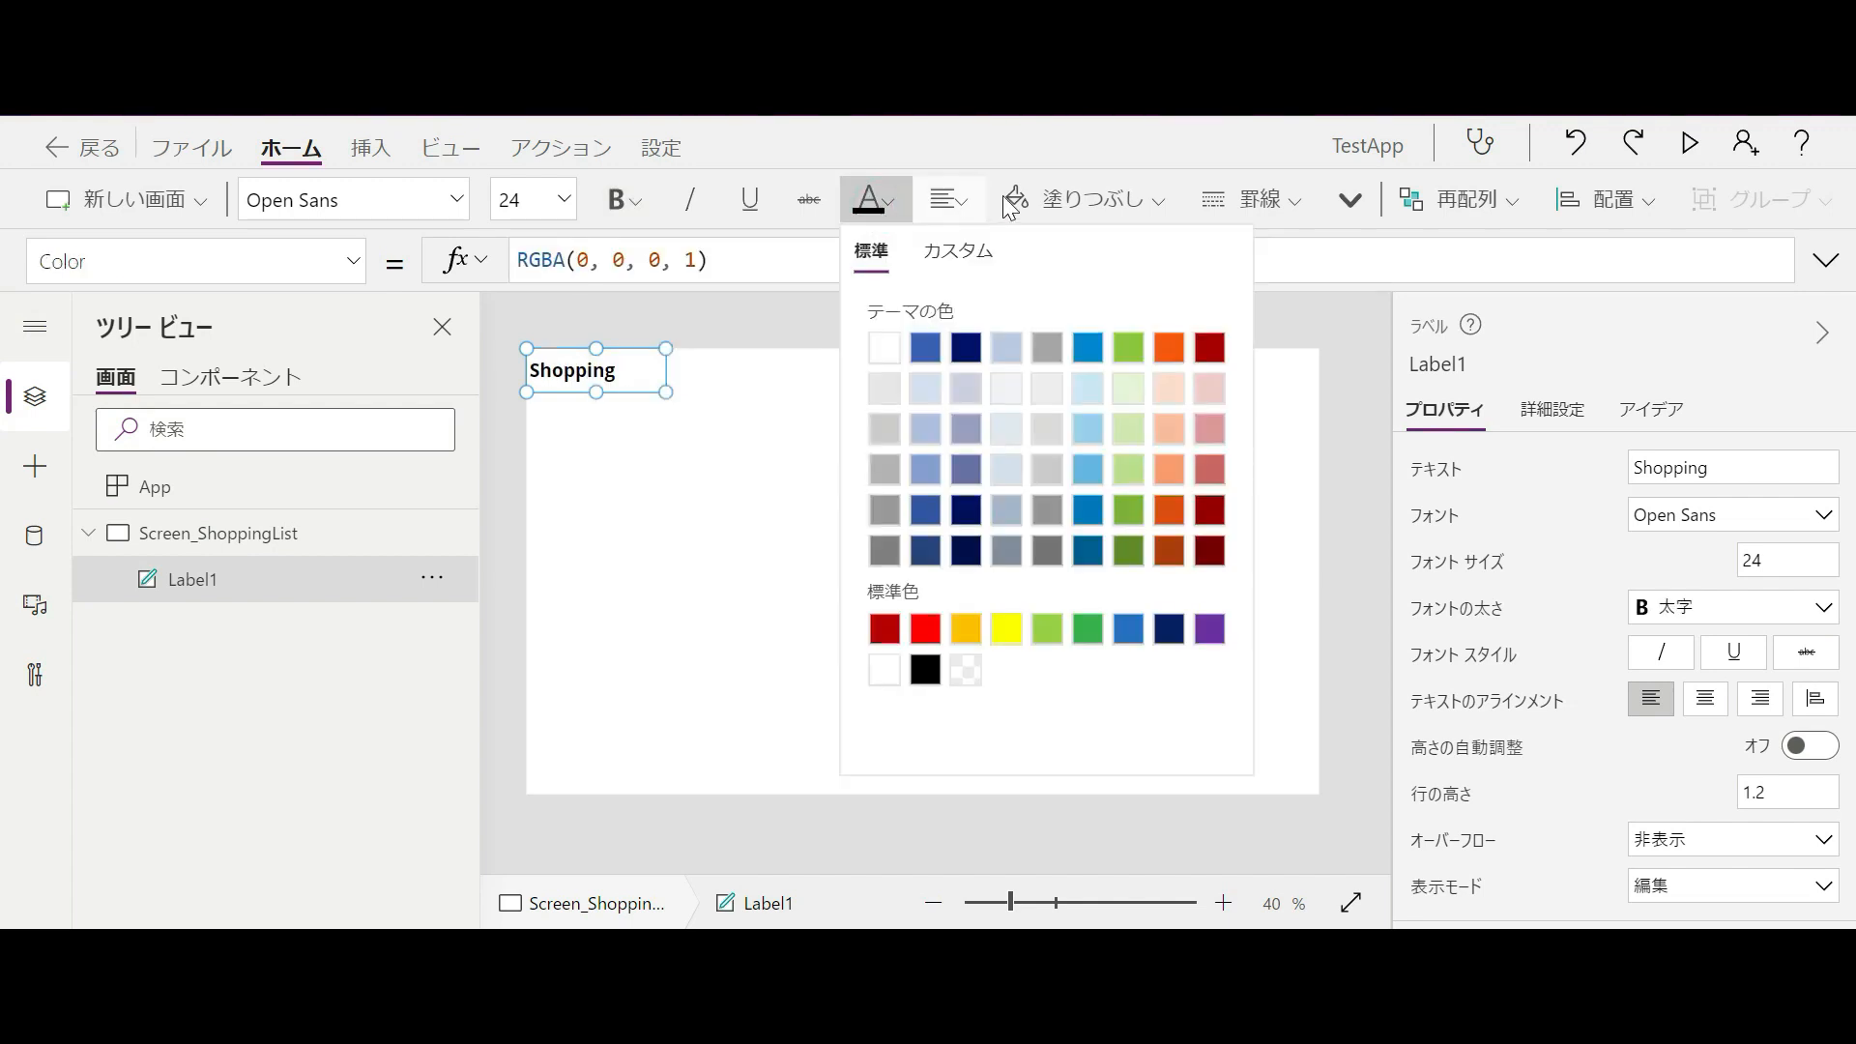
click(1075, 197)
click(1113, 354)
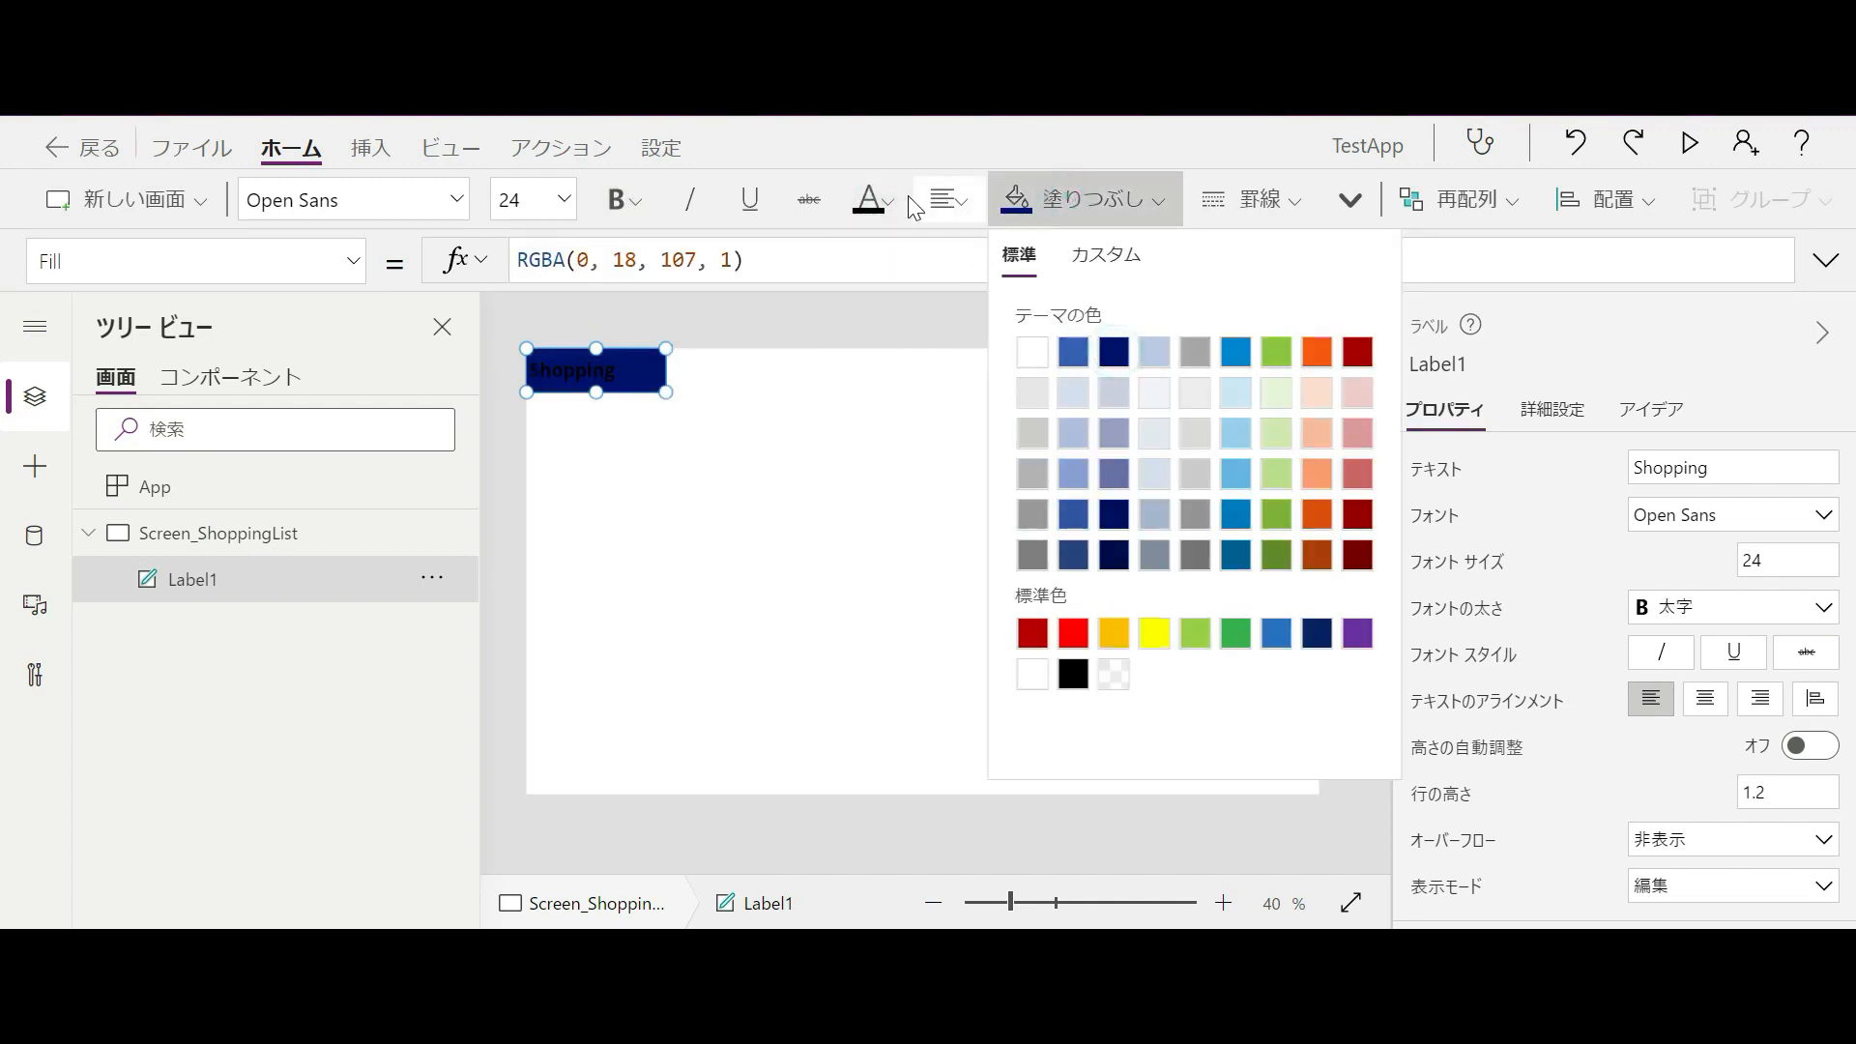
click(881, 199)
click(885, 350)
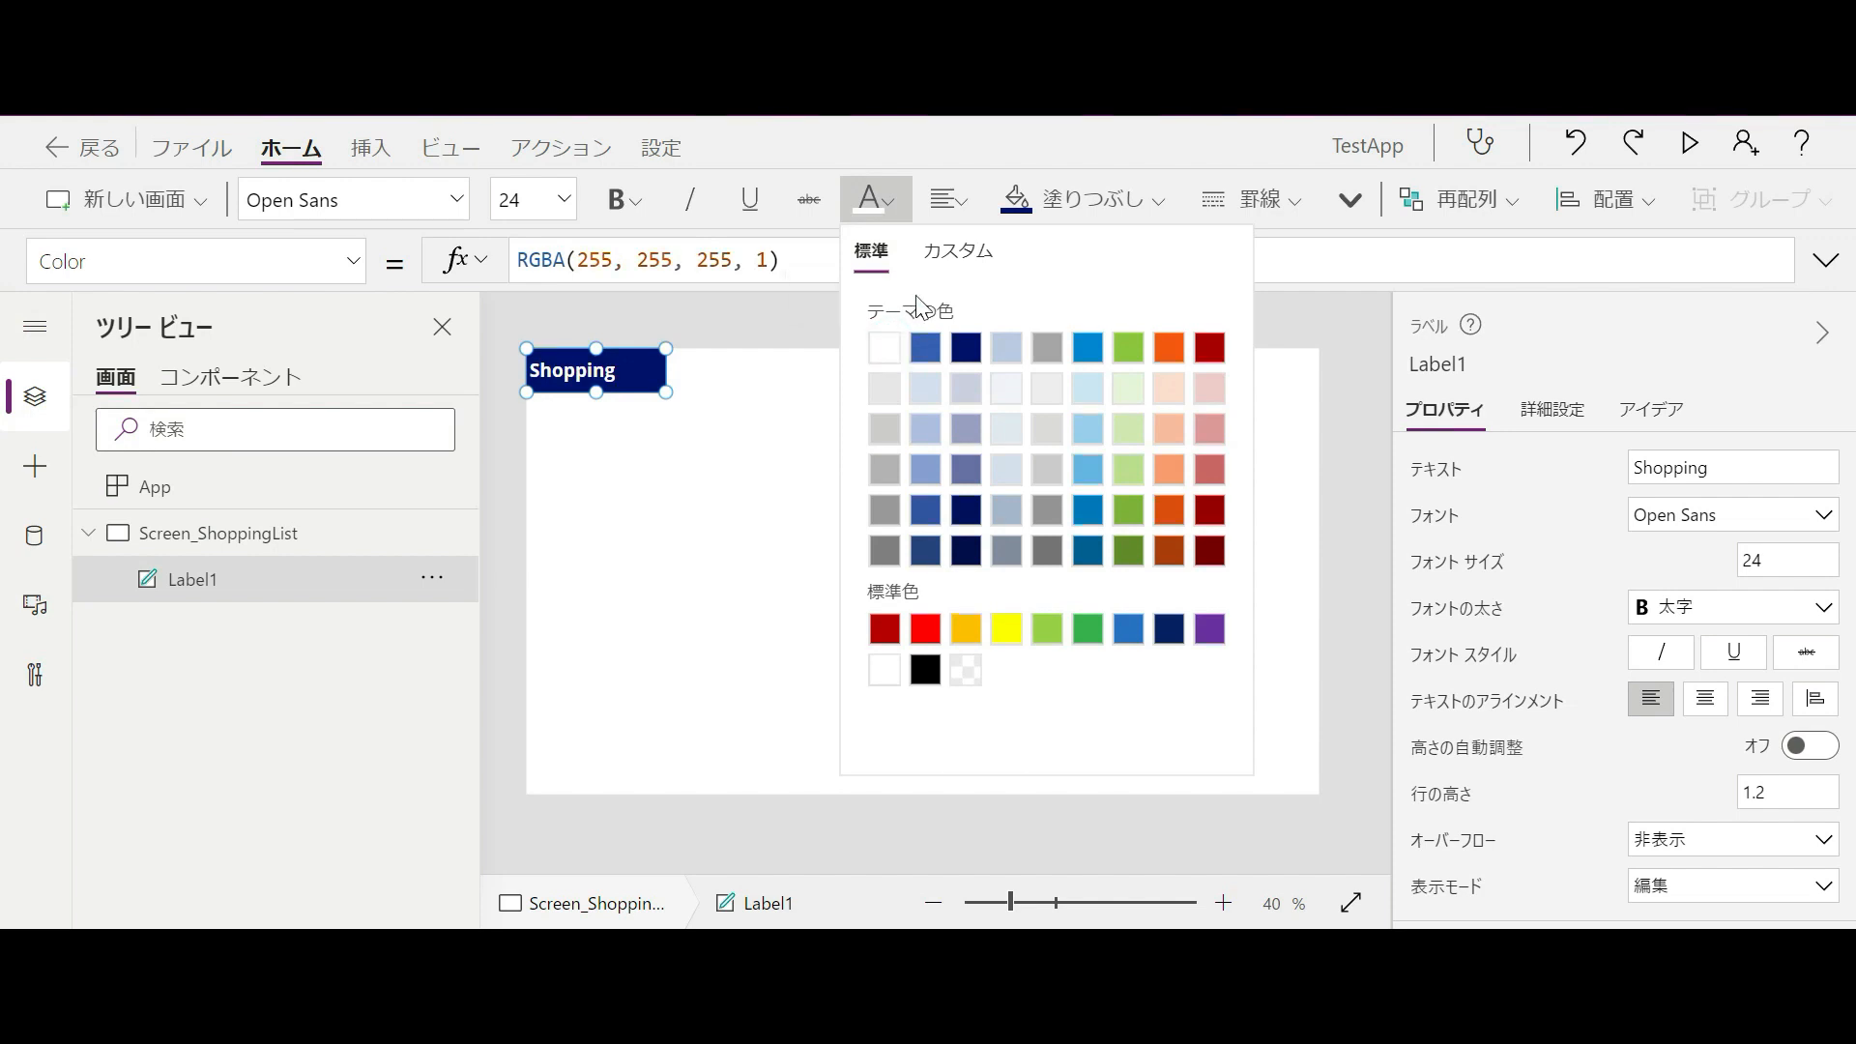
click(948, 199)
click(1007, 306)
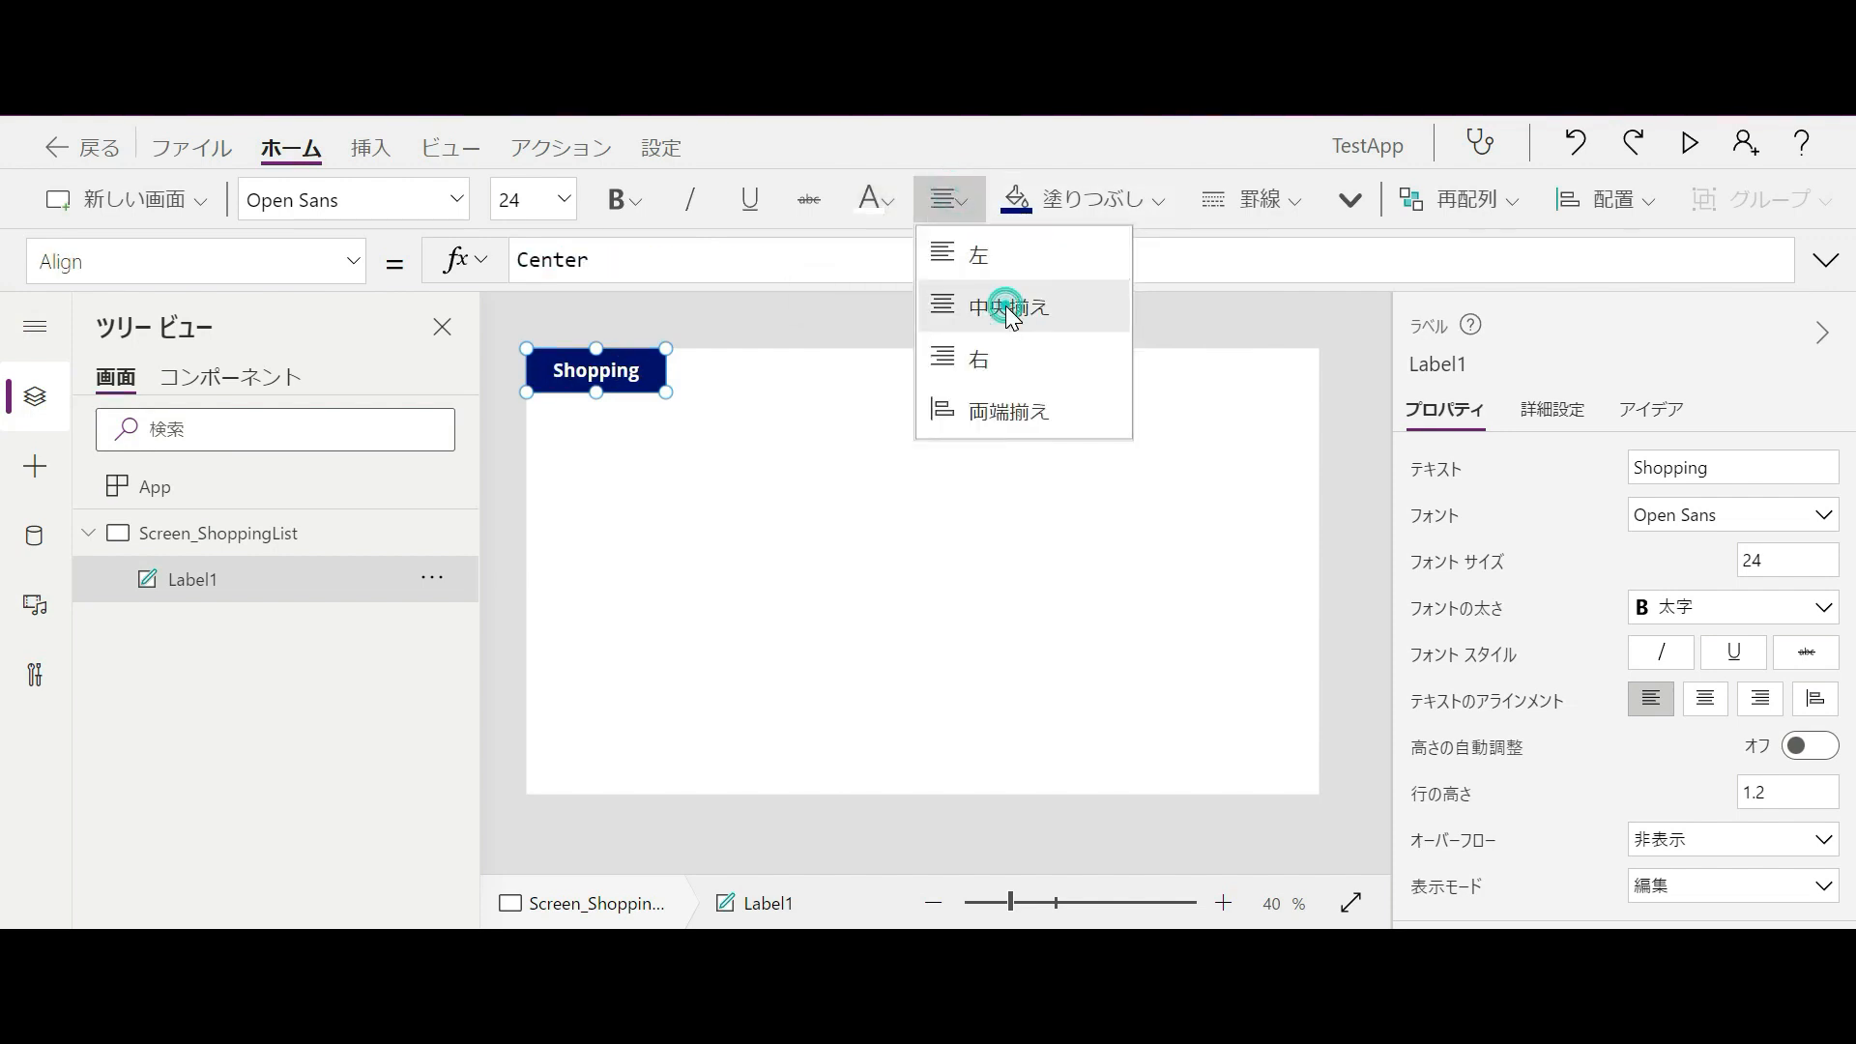
click(793, 385)
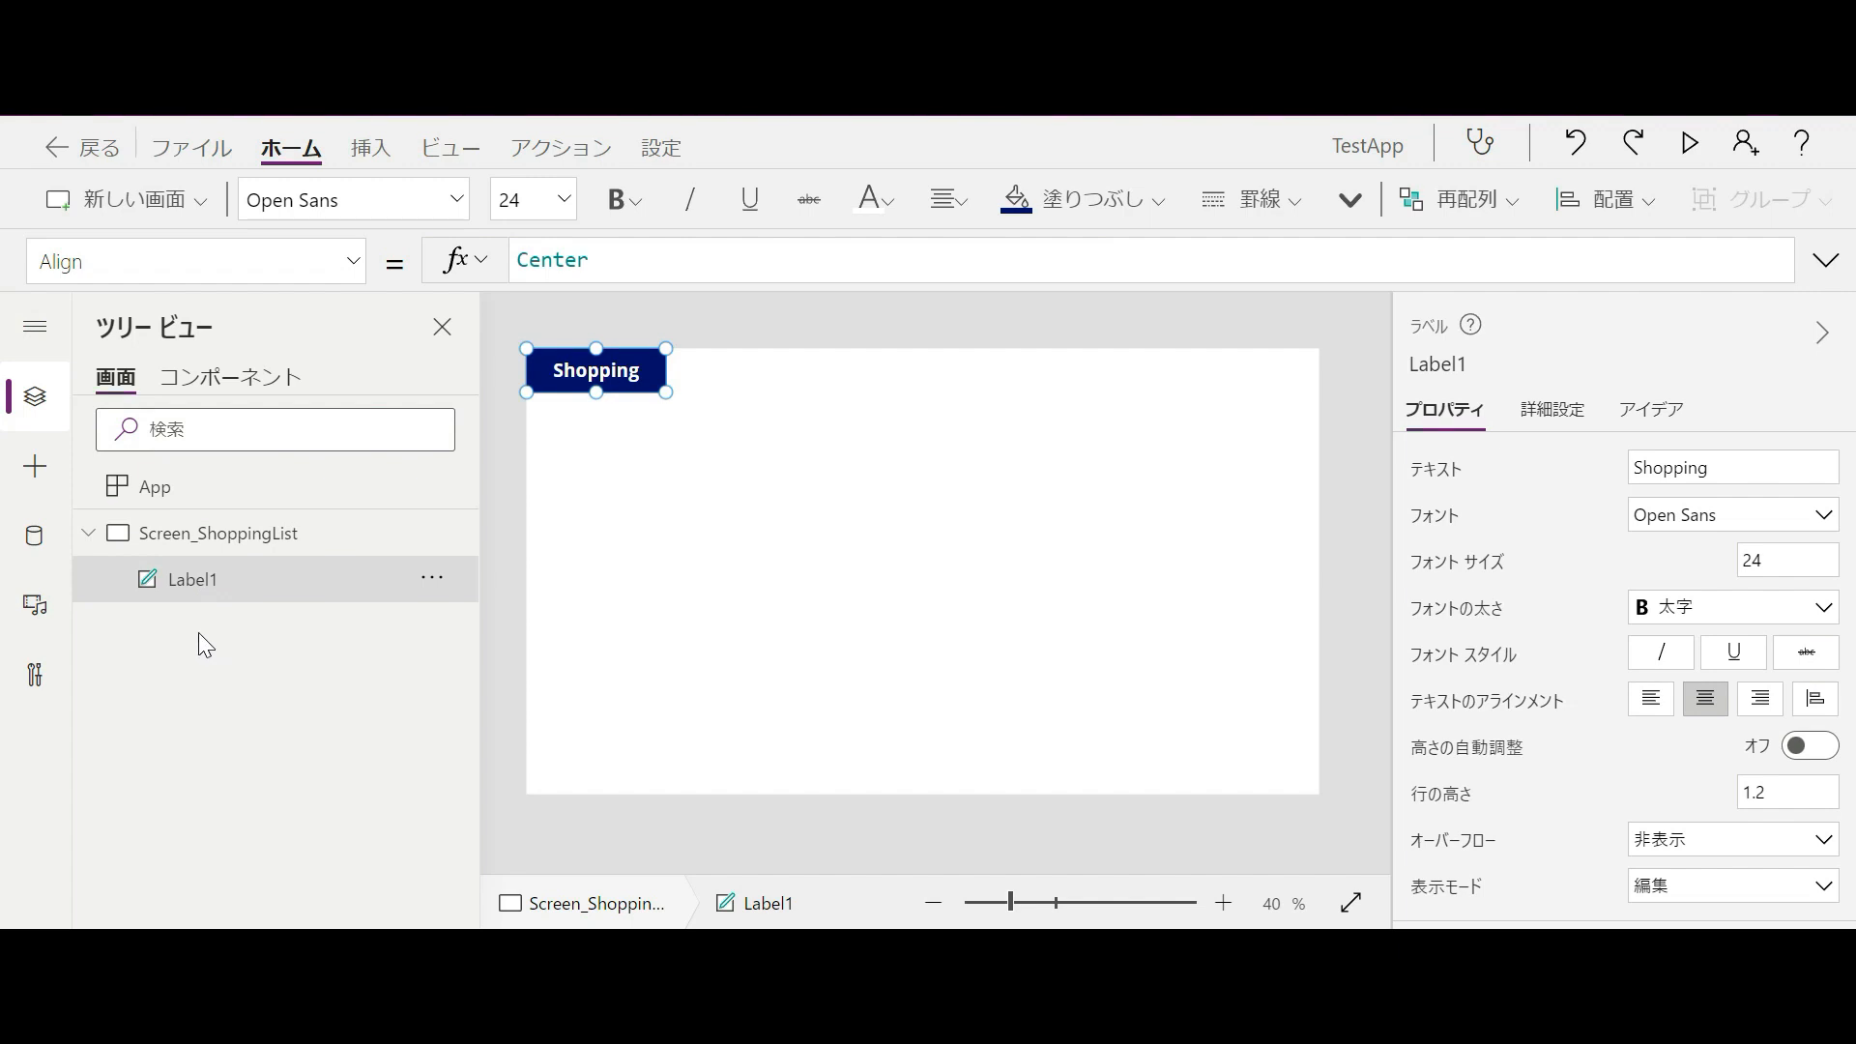
- Rename the Shopping label as Tab_Shopping in the tree view
double_click(221, 578)
text(Tab)
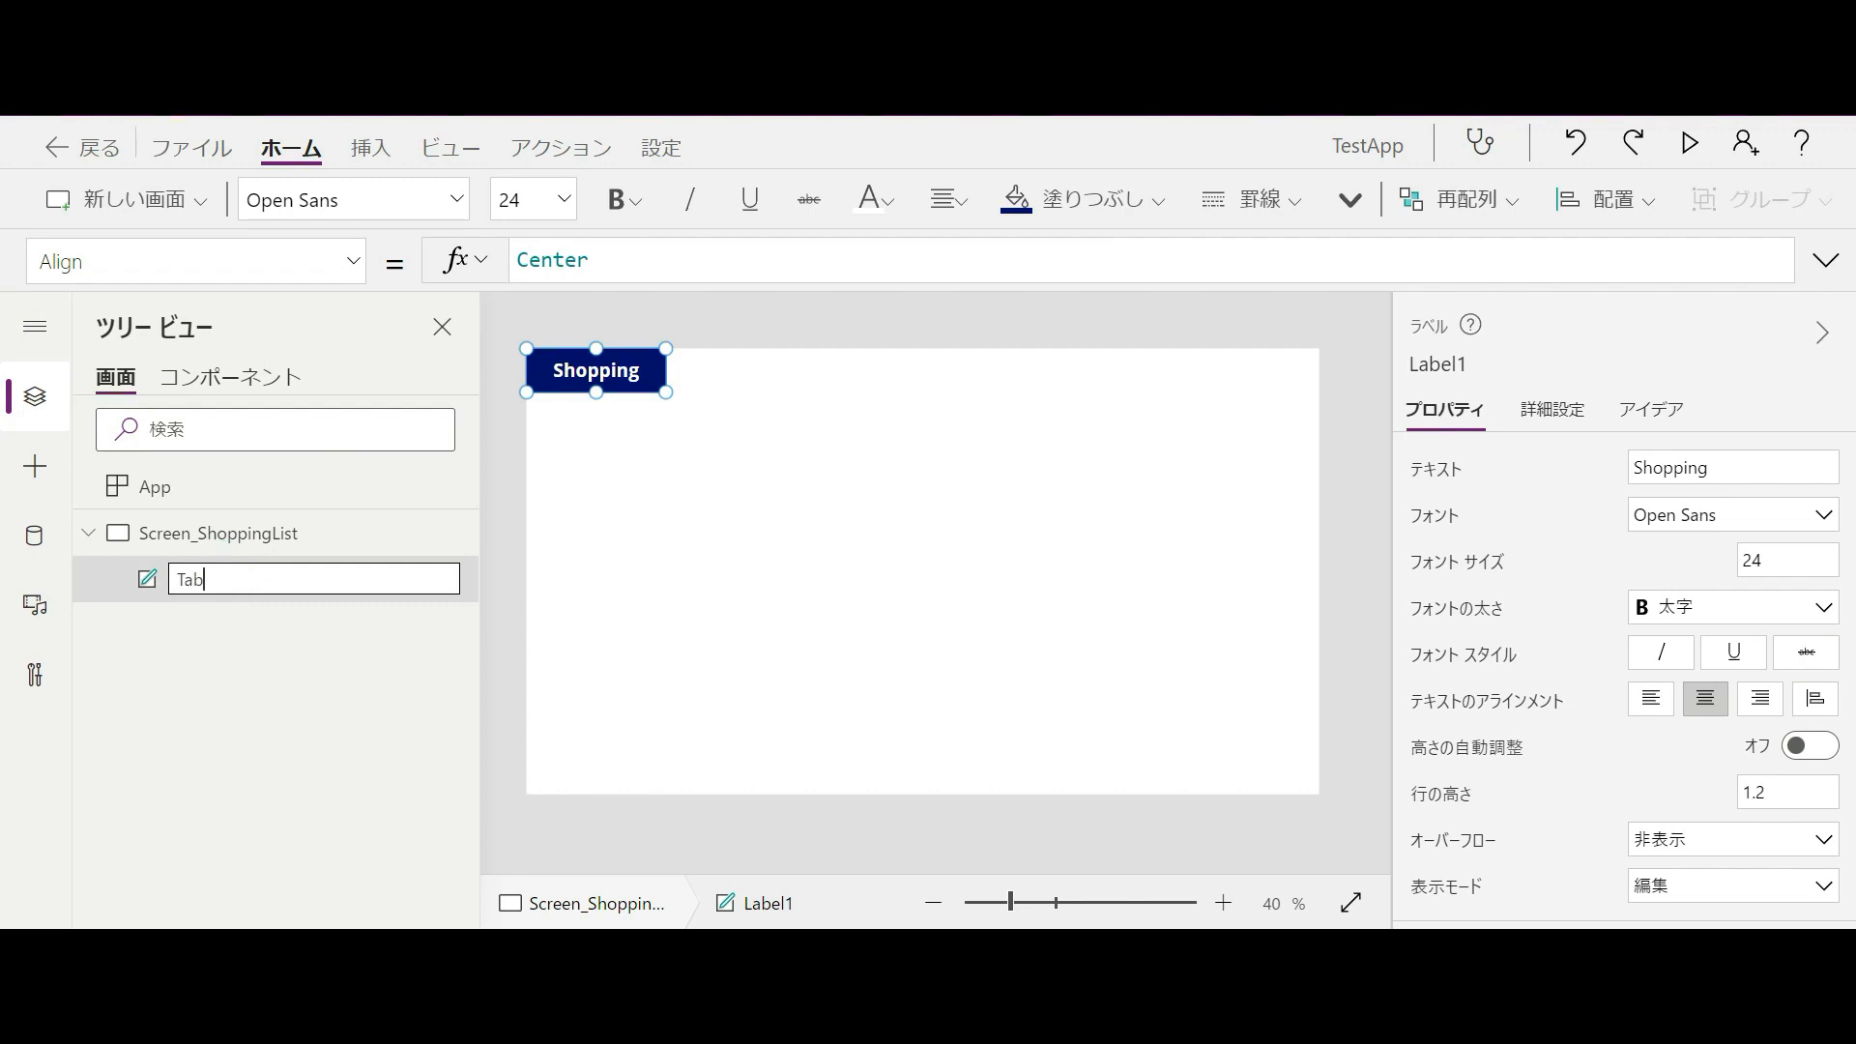
text(oShopping)
key(Return)
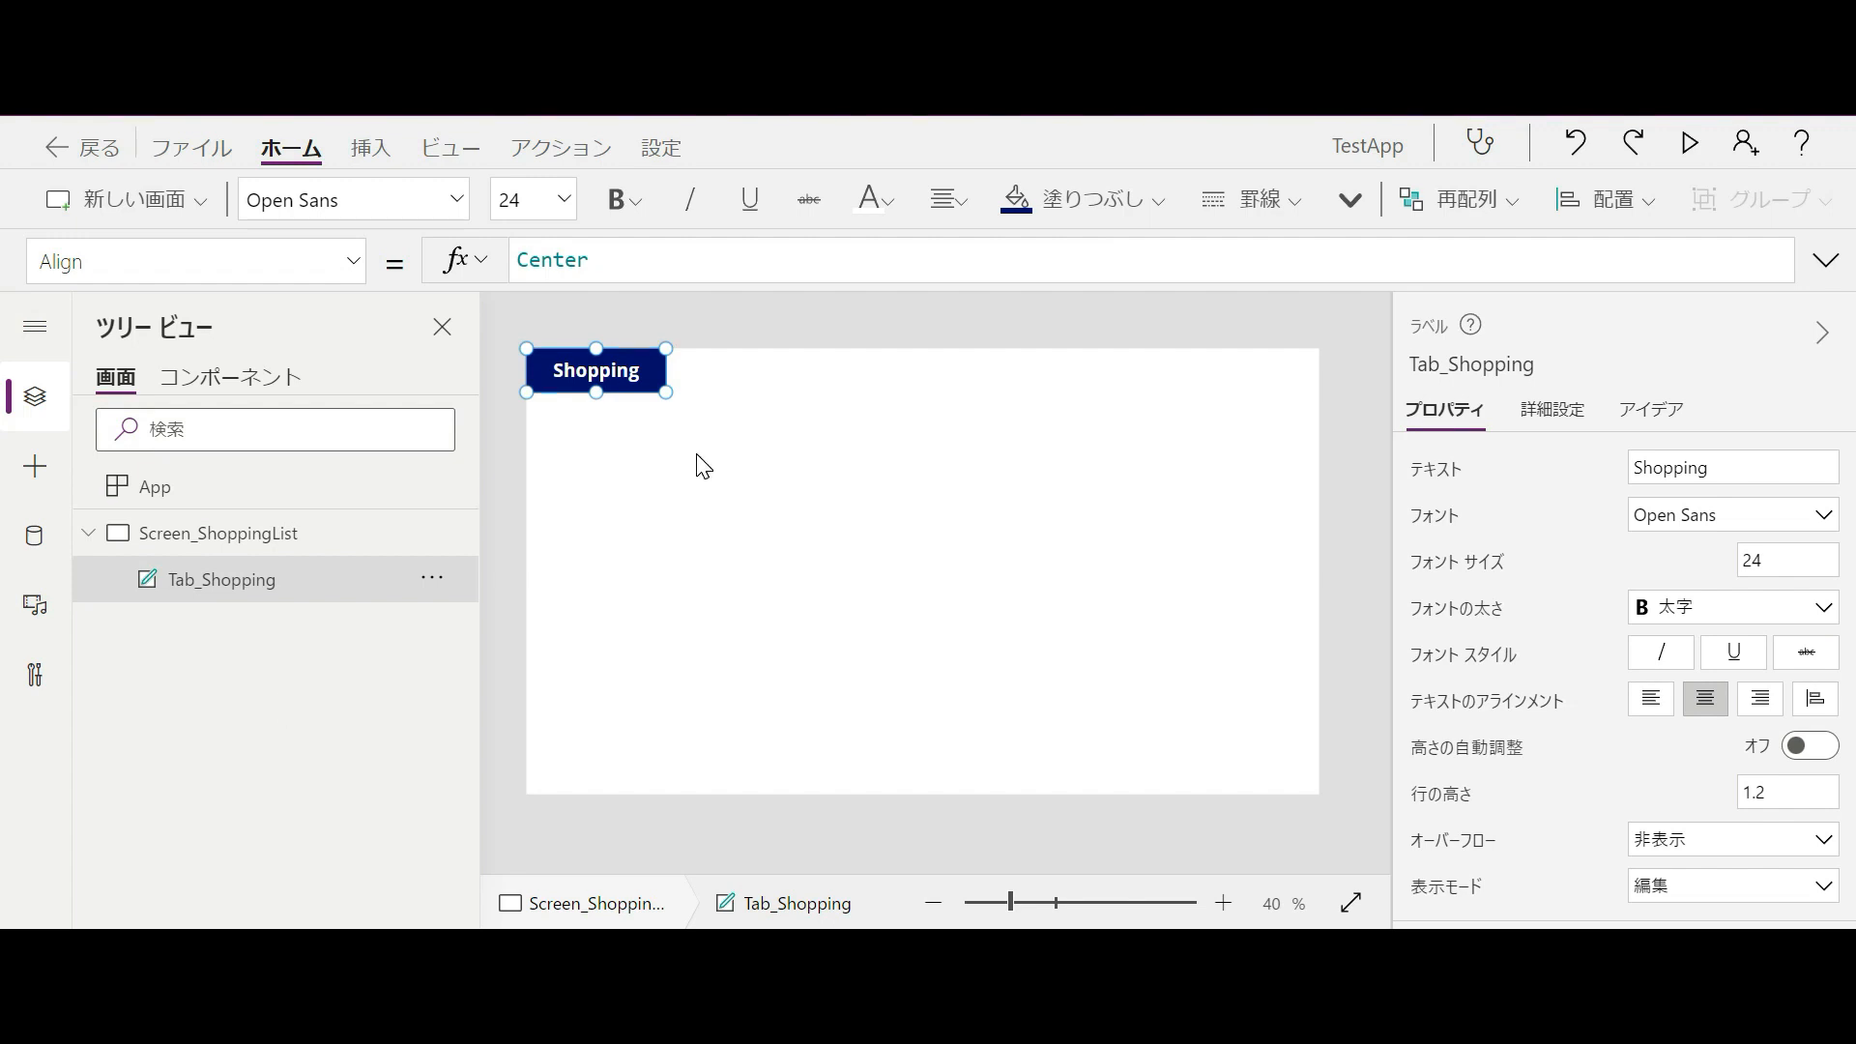
- Duplicate the Tab_Shopping label, place the copy beside it along the canvas's upper edge, and change its text to "Recipe"
click(662, 379)
key(ctrl+c)
key(ctrl+v)
drag(664, 378, 788, 346)
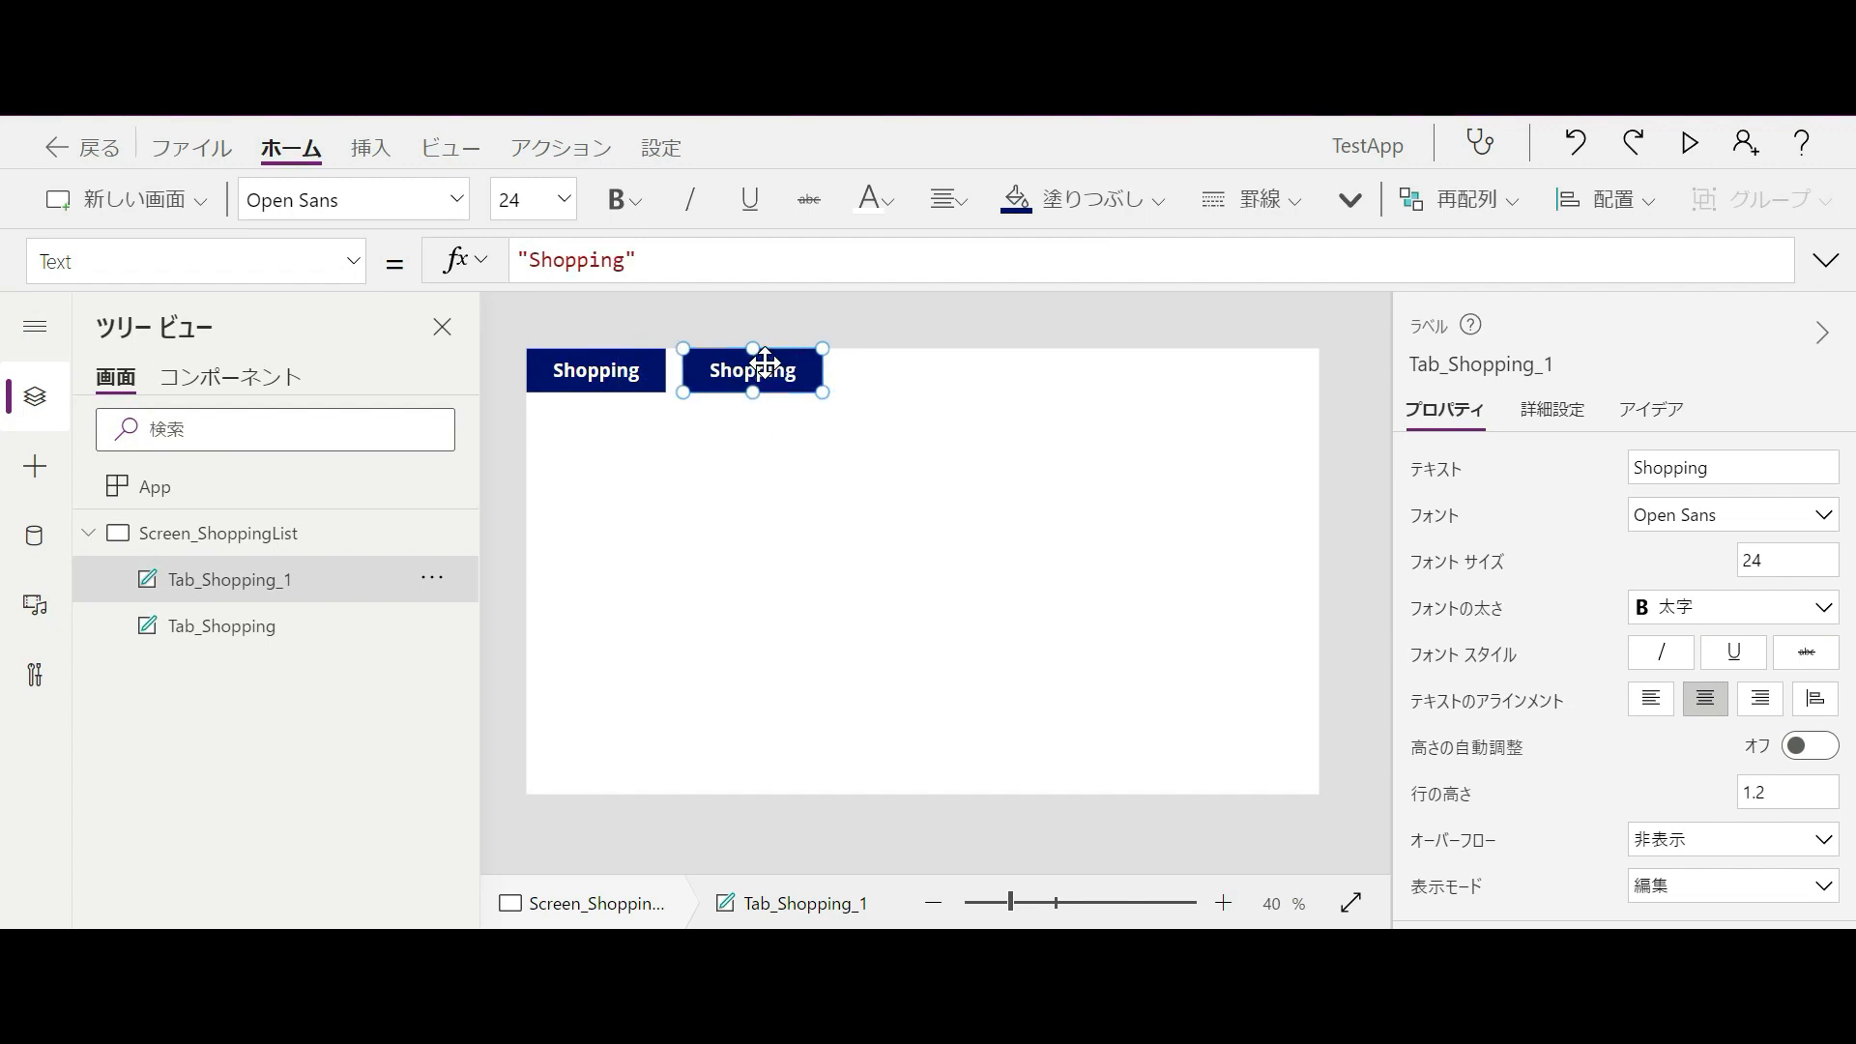
double_click(760, 367)
text(Recipe)
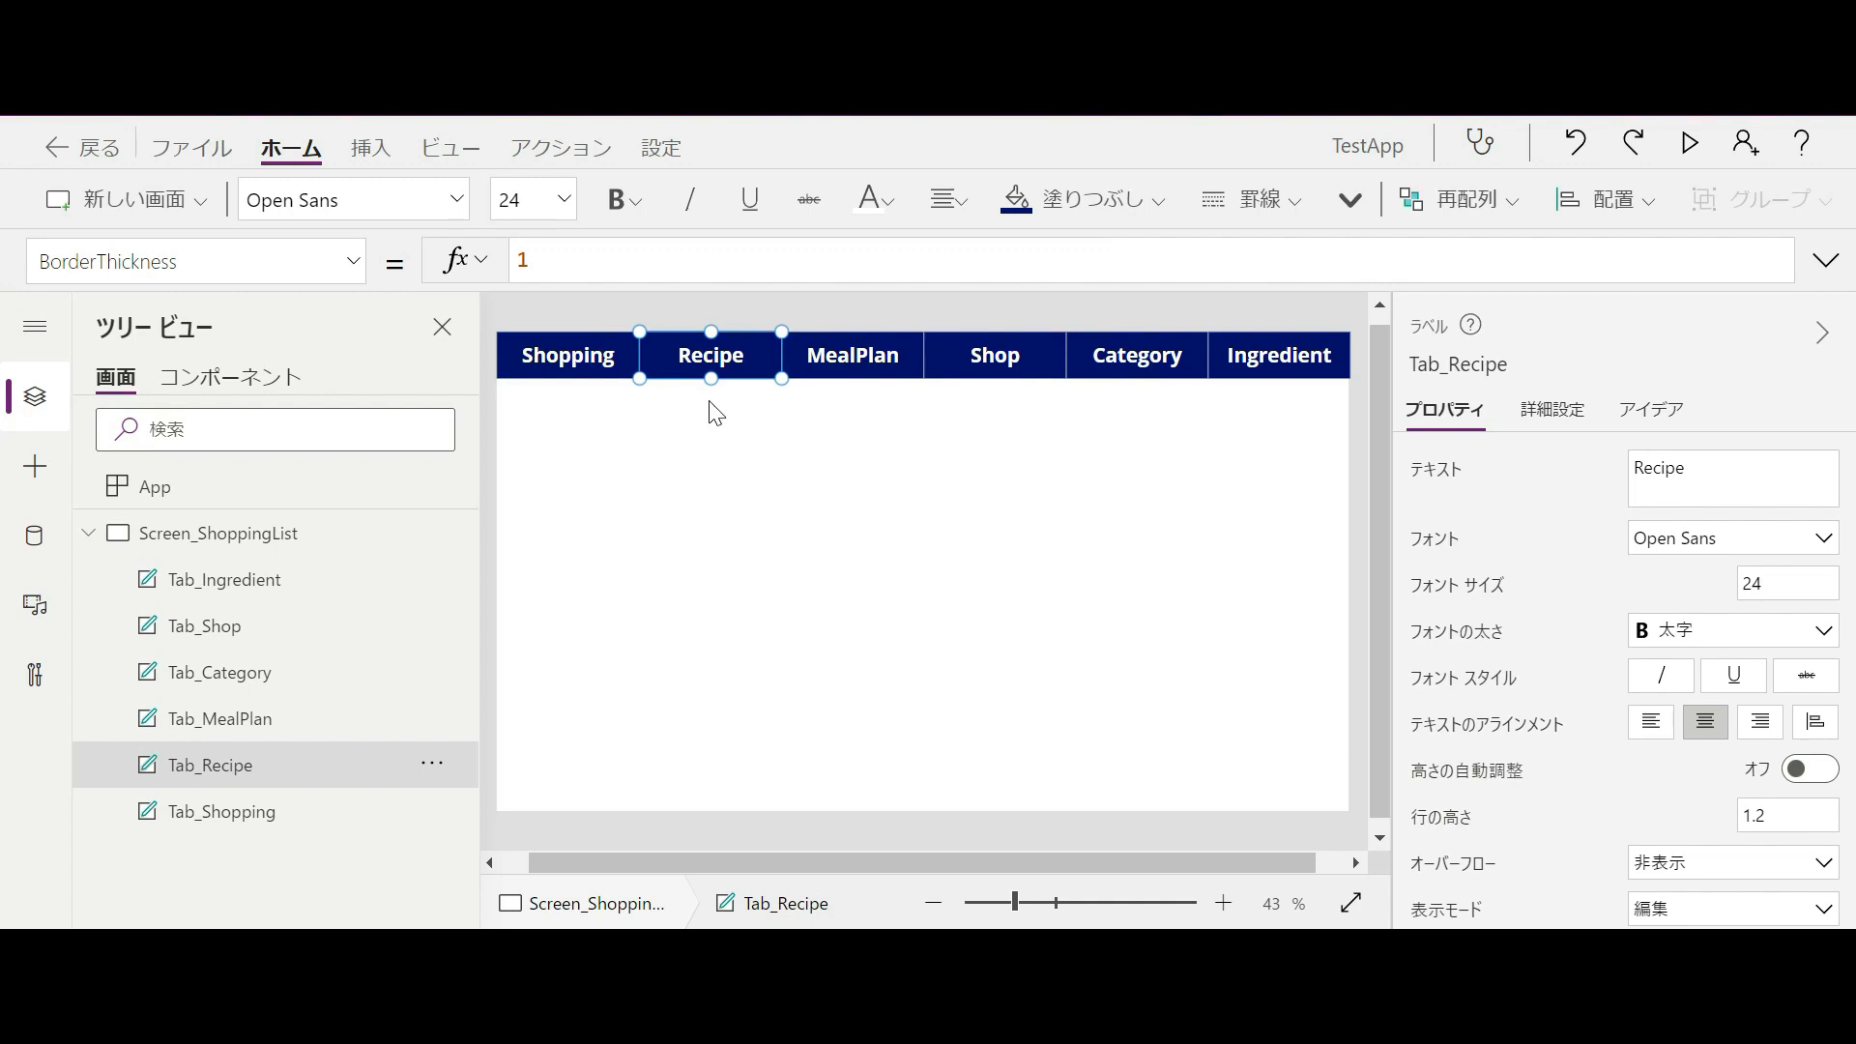
- Add a new blank screen to the app
click(1041, 473)
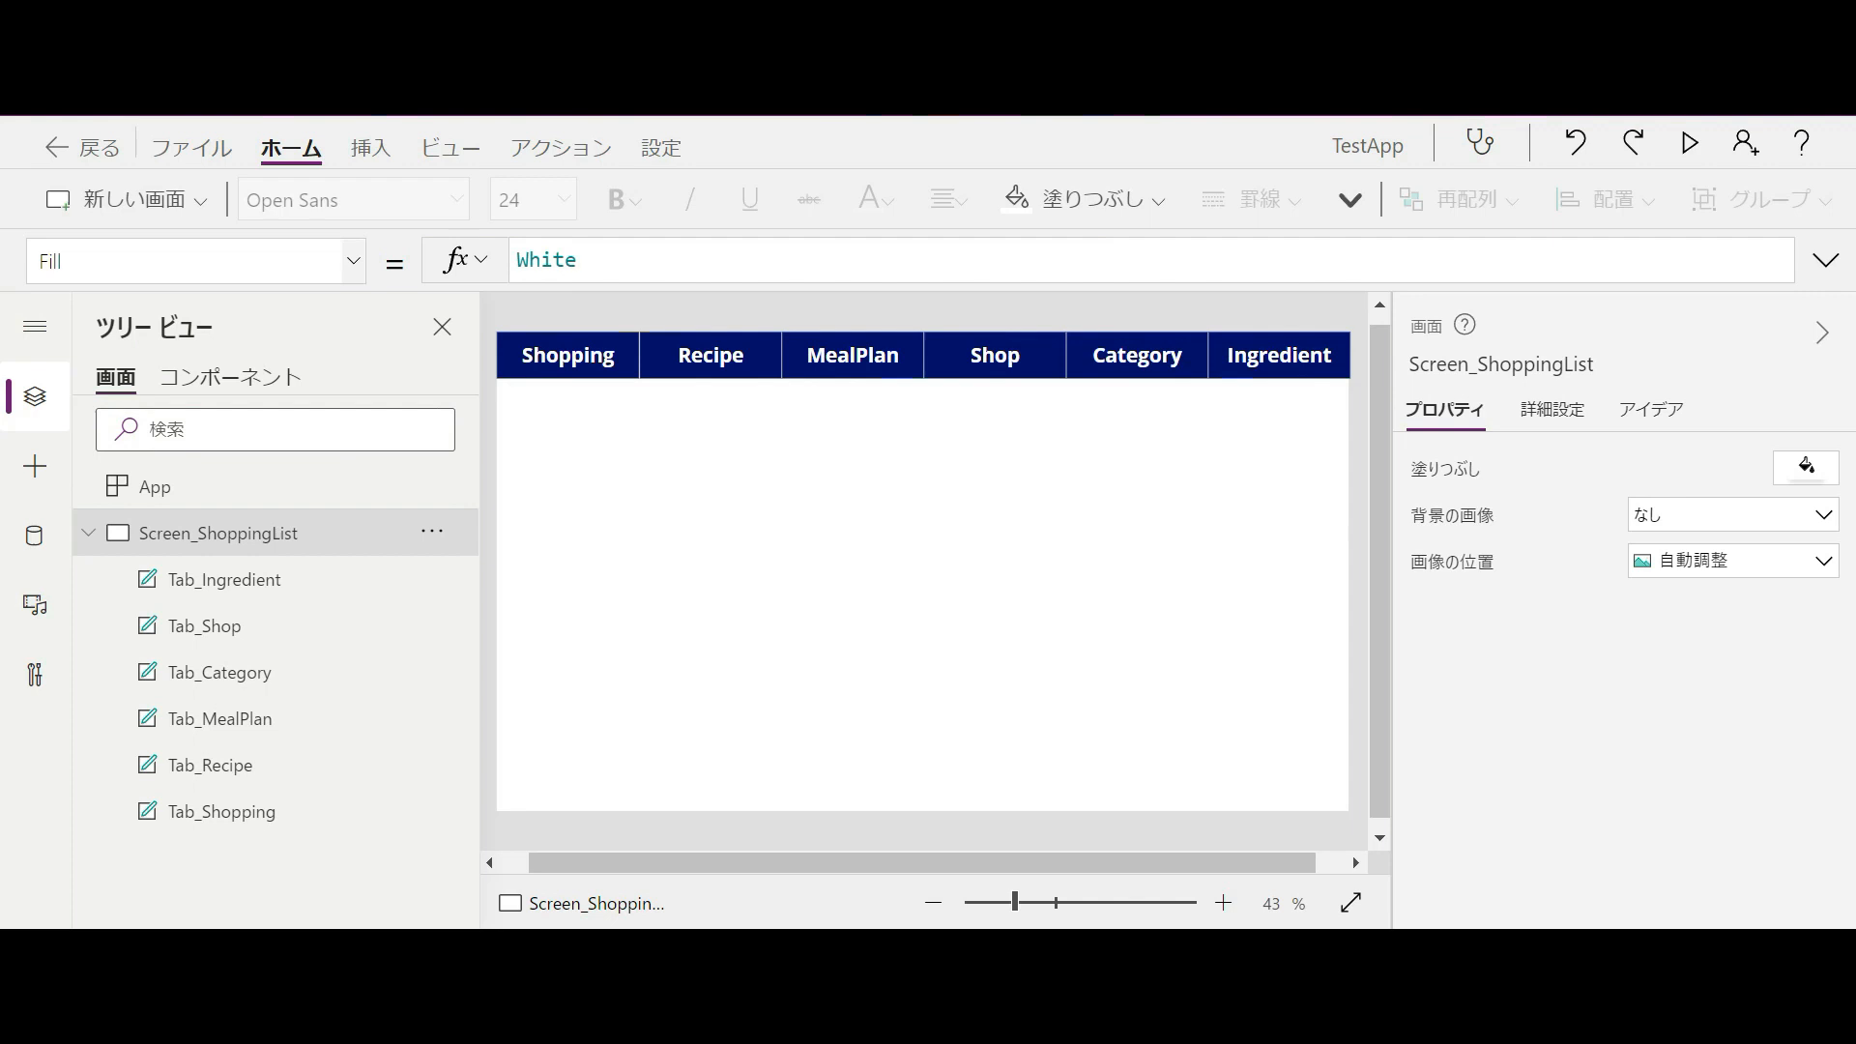
click(154, 212)
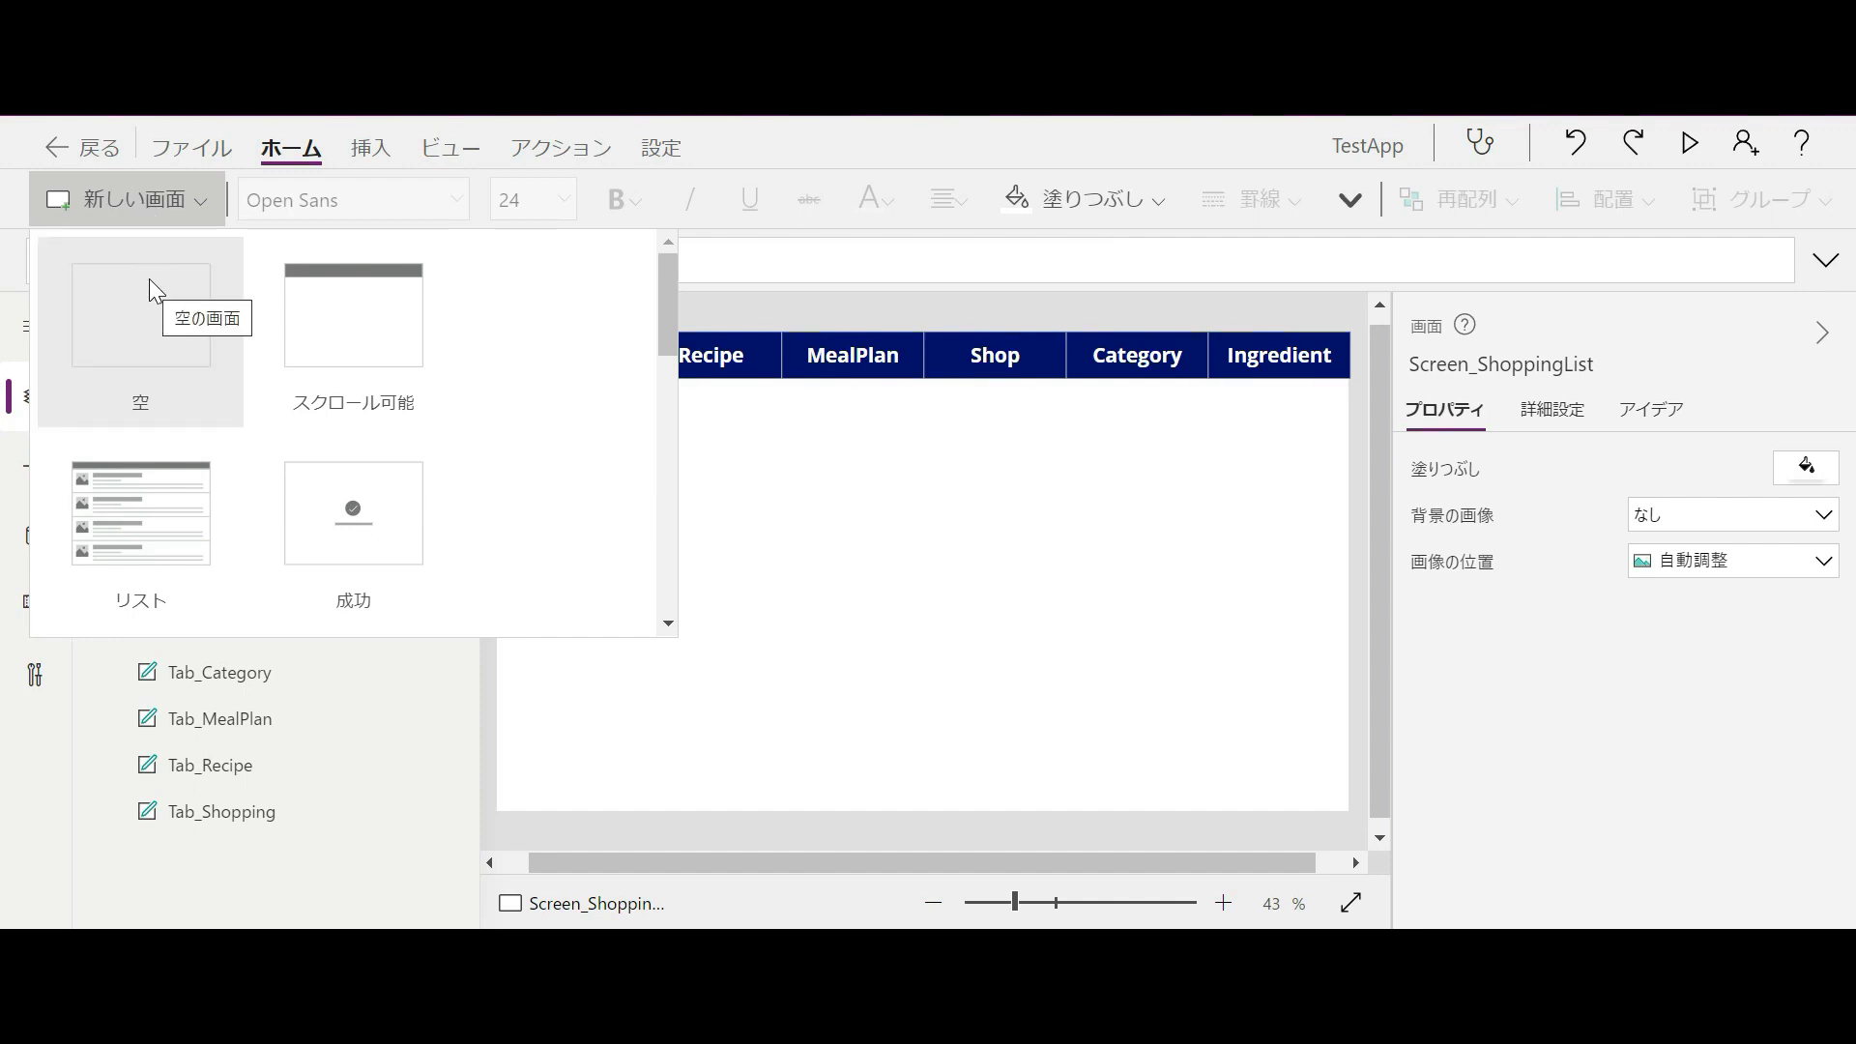
click(149, 306)
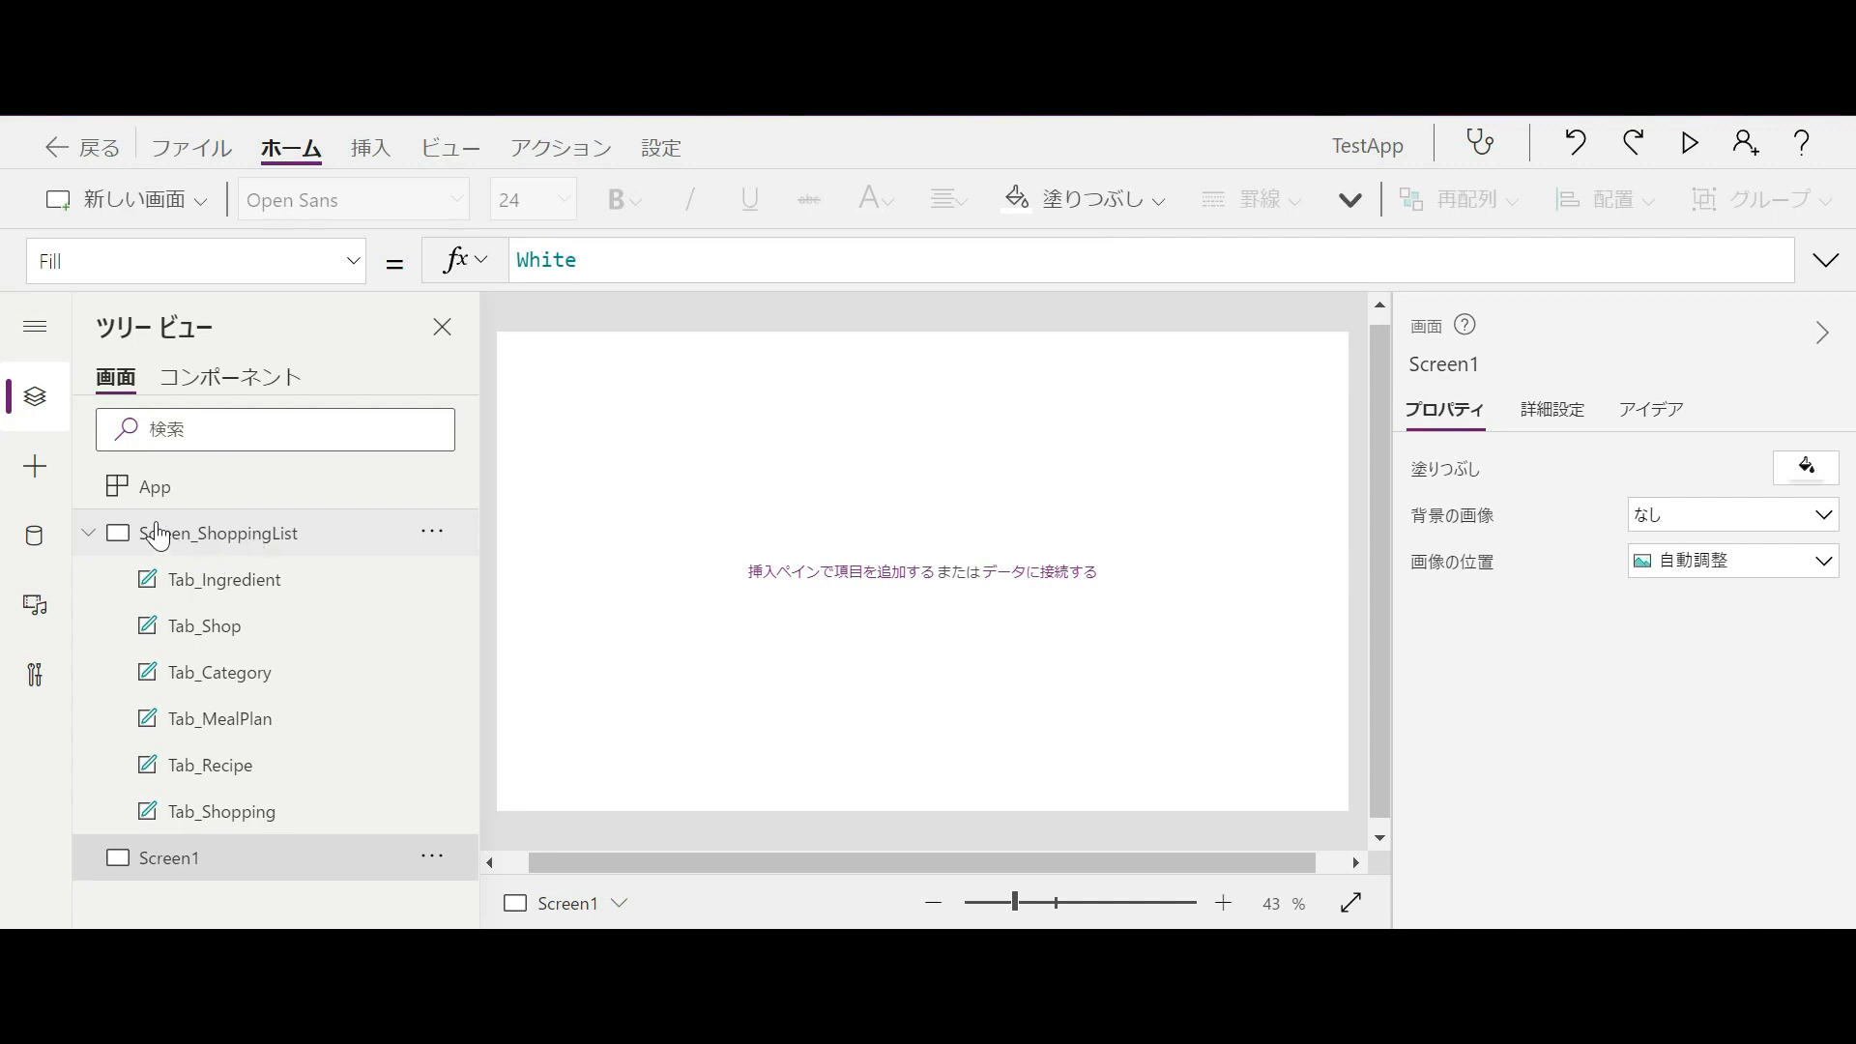
right_click(226, 549)
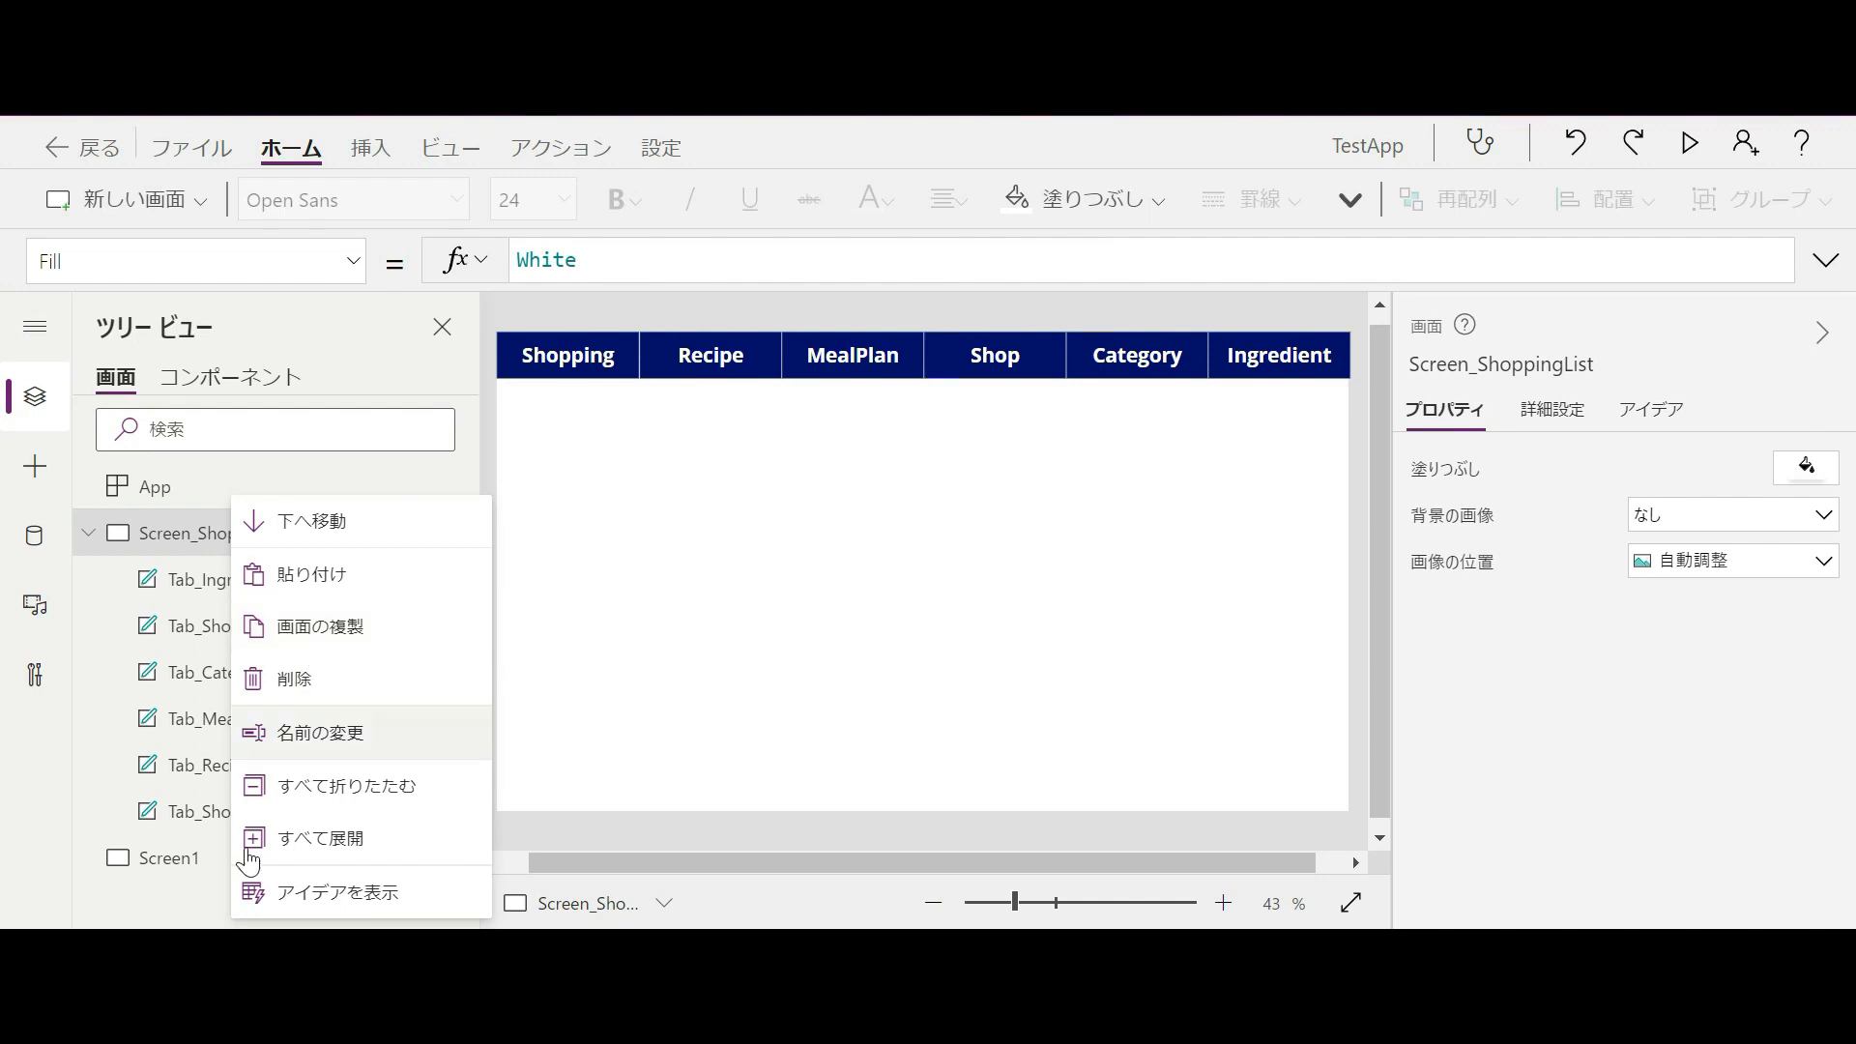
click(178, 870)
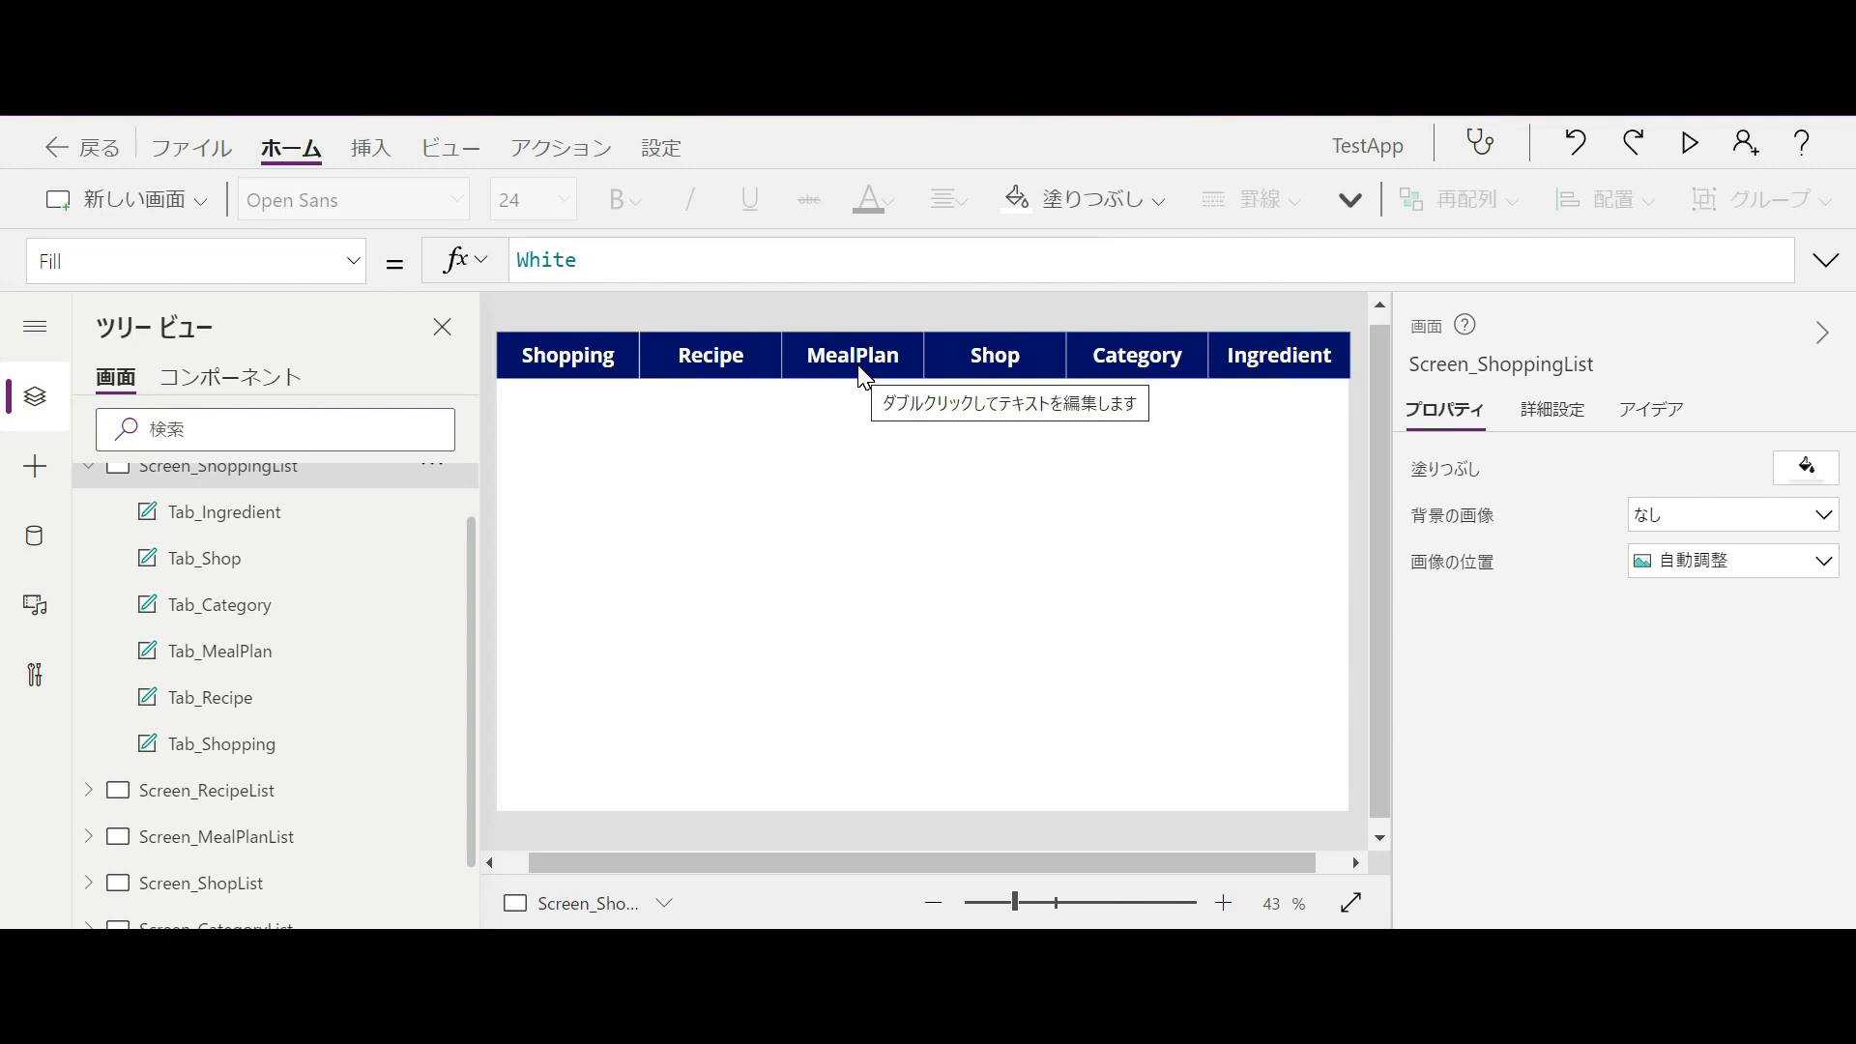
- Set the OnSelect property of the Recipe tab label on the shopping list screen to Navigate(Screen_RecipeList)
scroll(220, 536, up, 1)
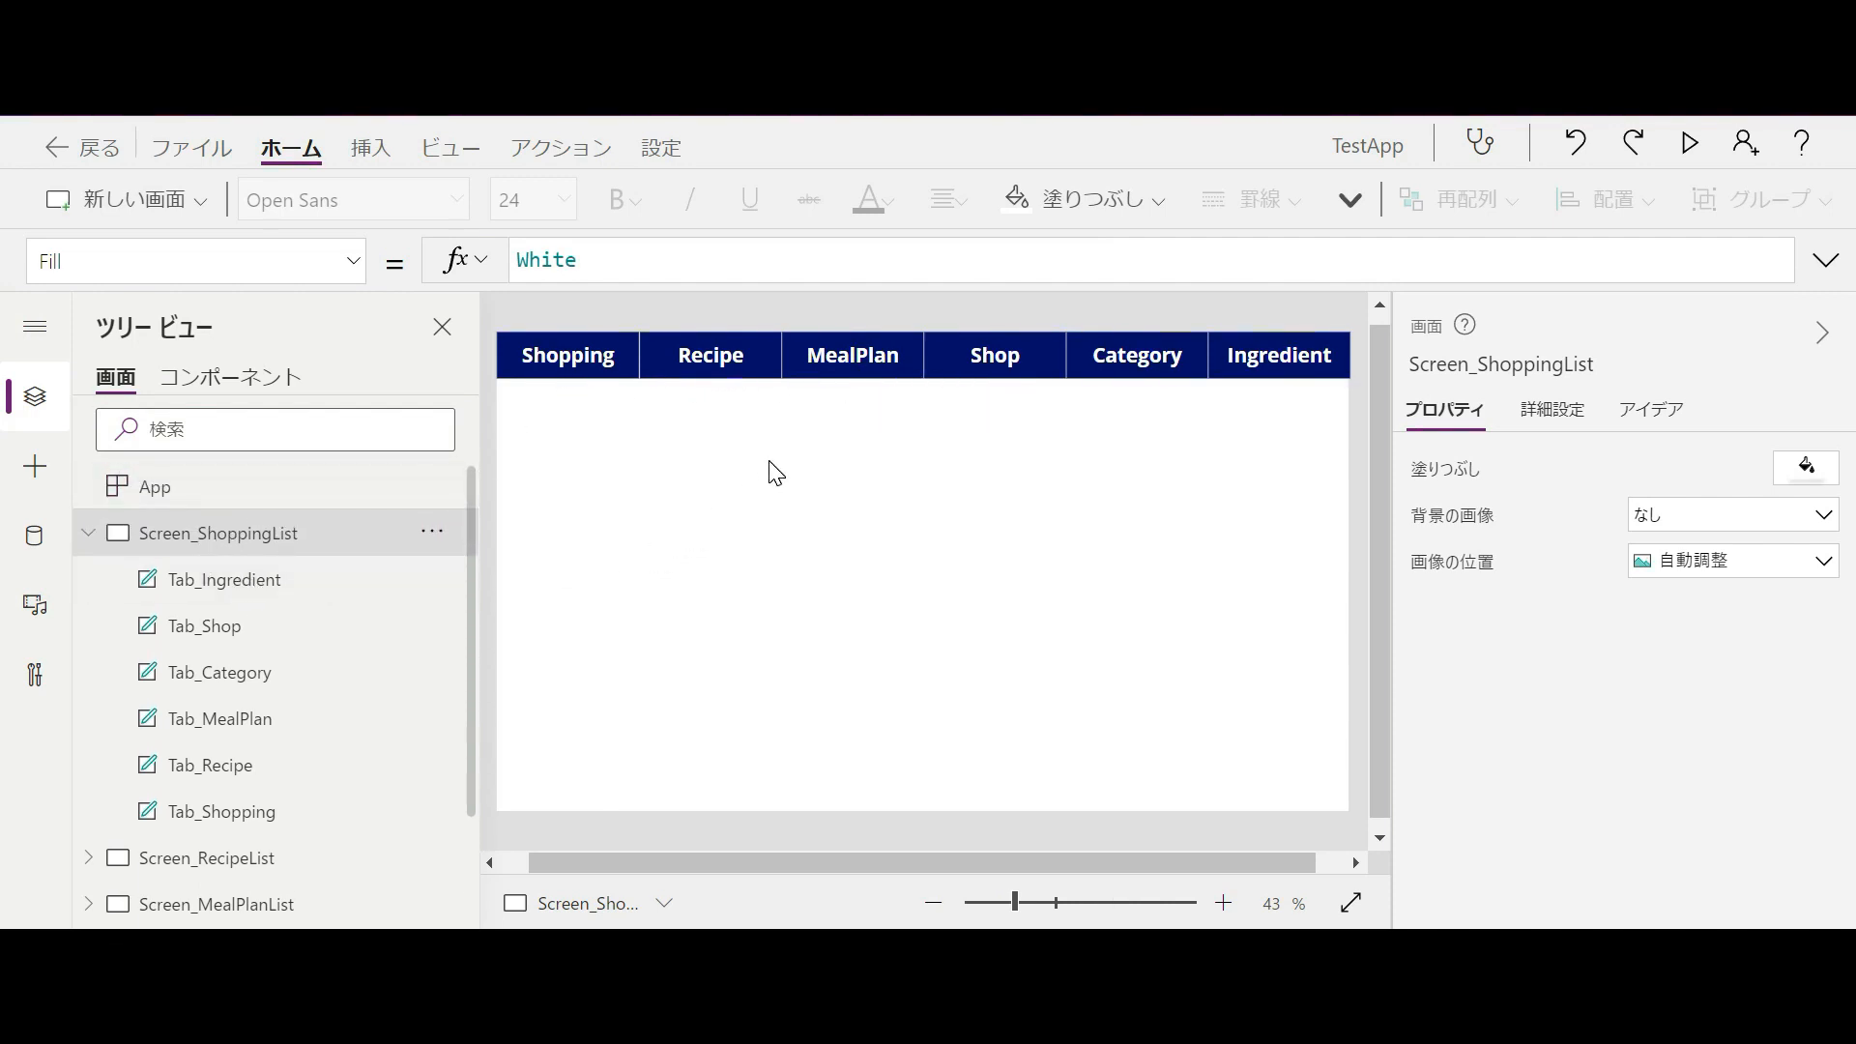
click(741, 373)
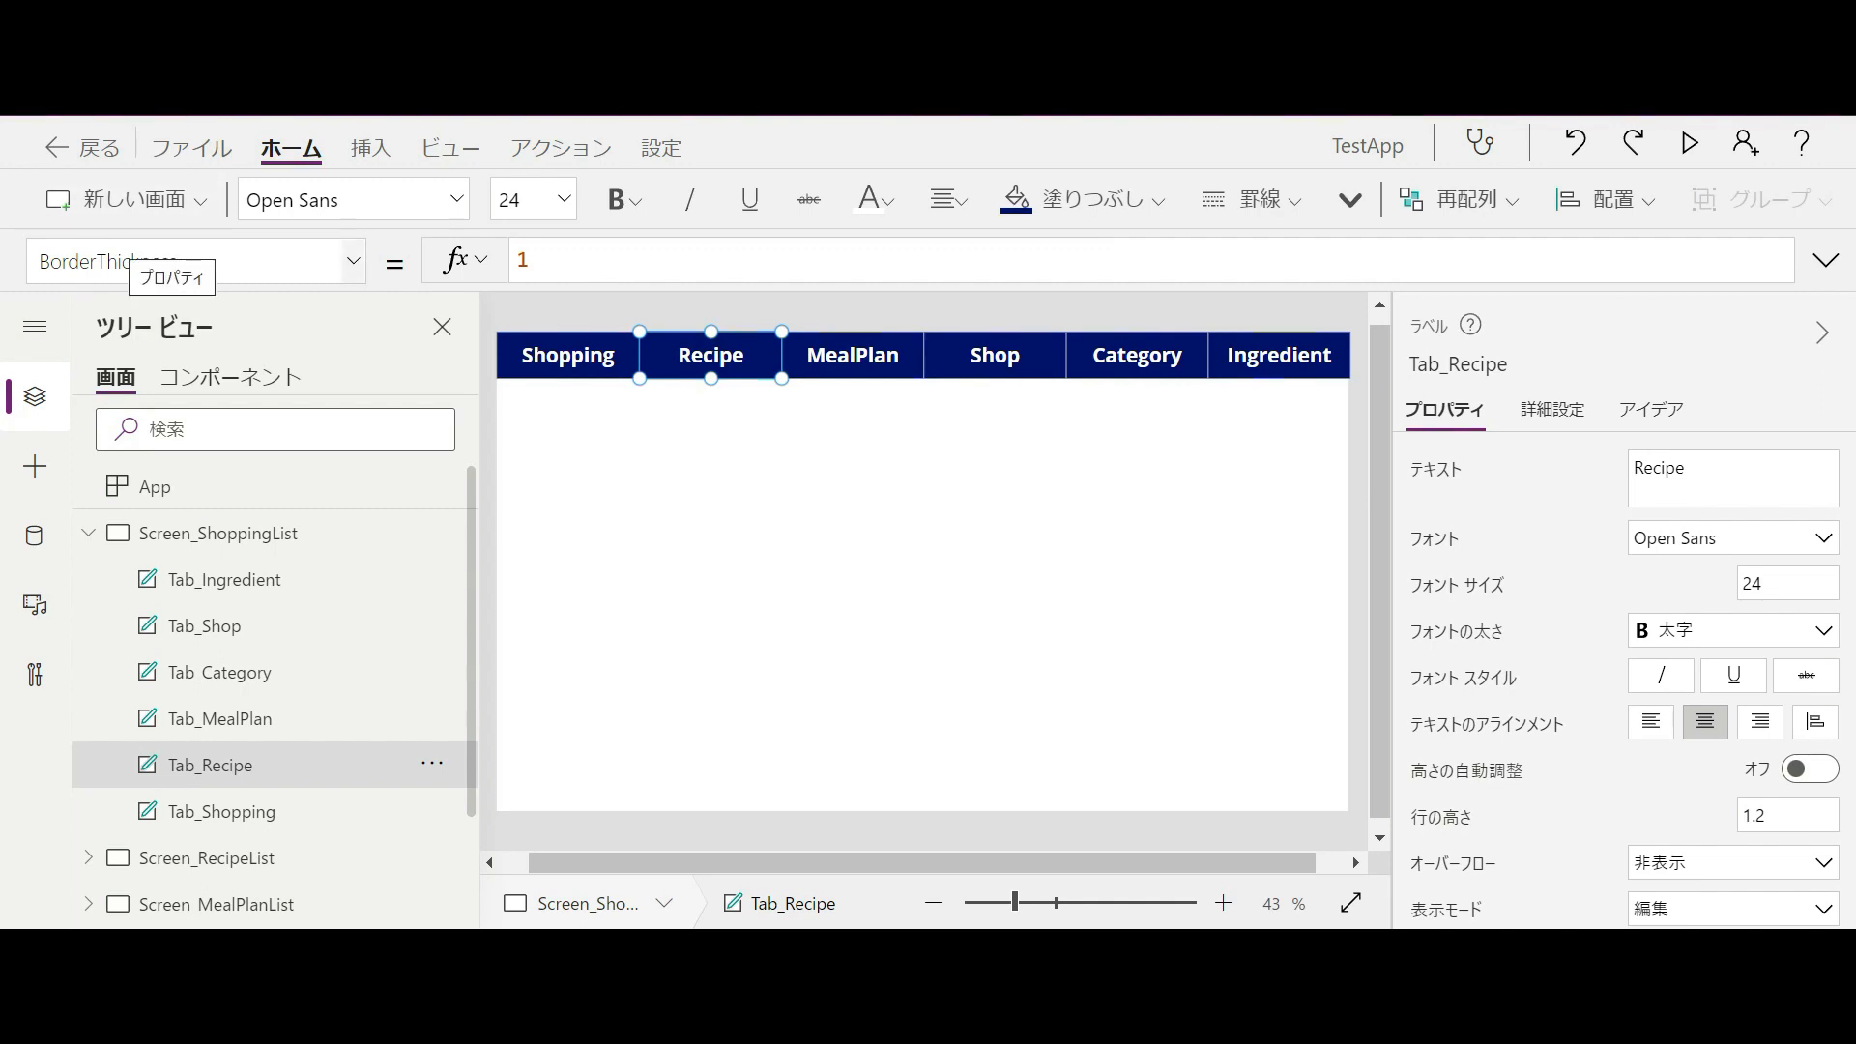
click(354, 262)
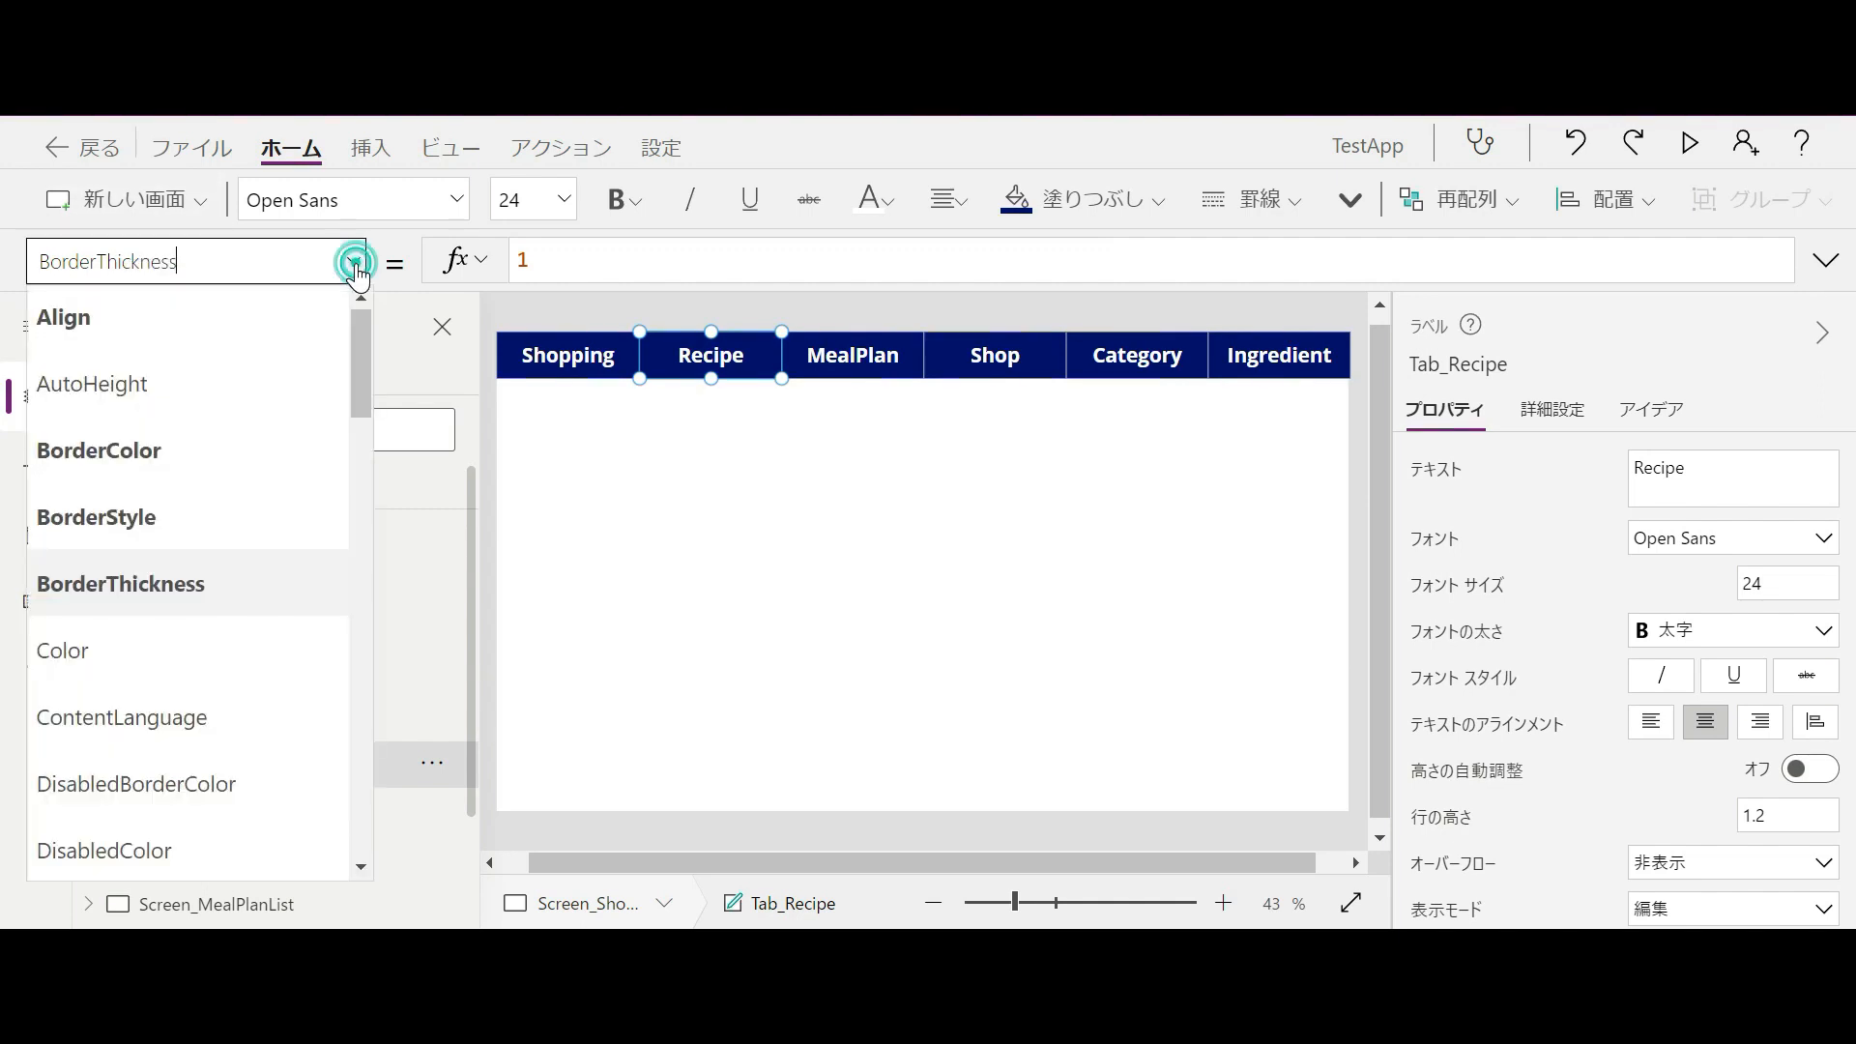
scroll(294, 439, down, 6)
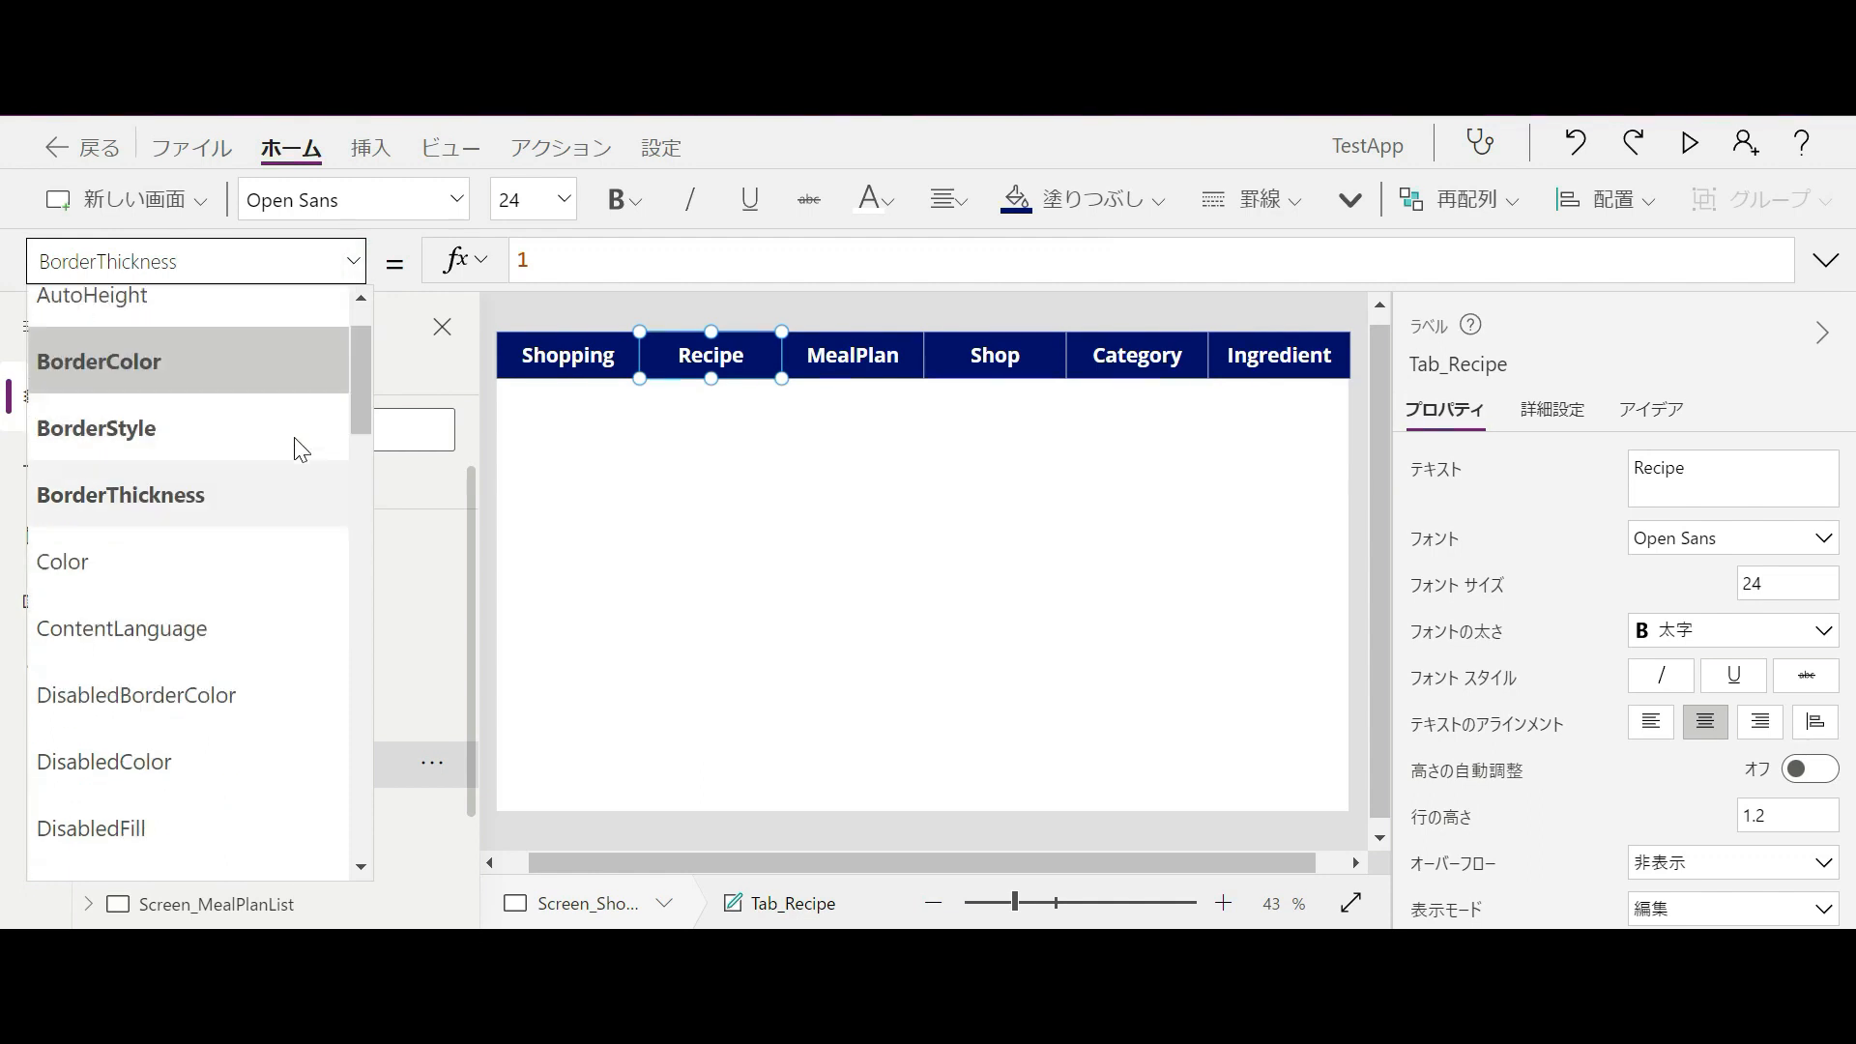
scroll(299, 452, up, 6)
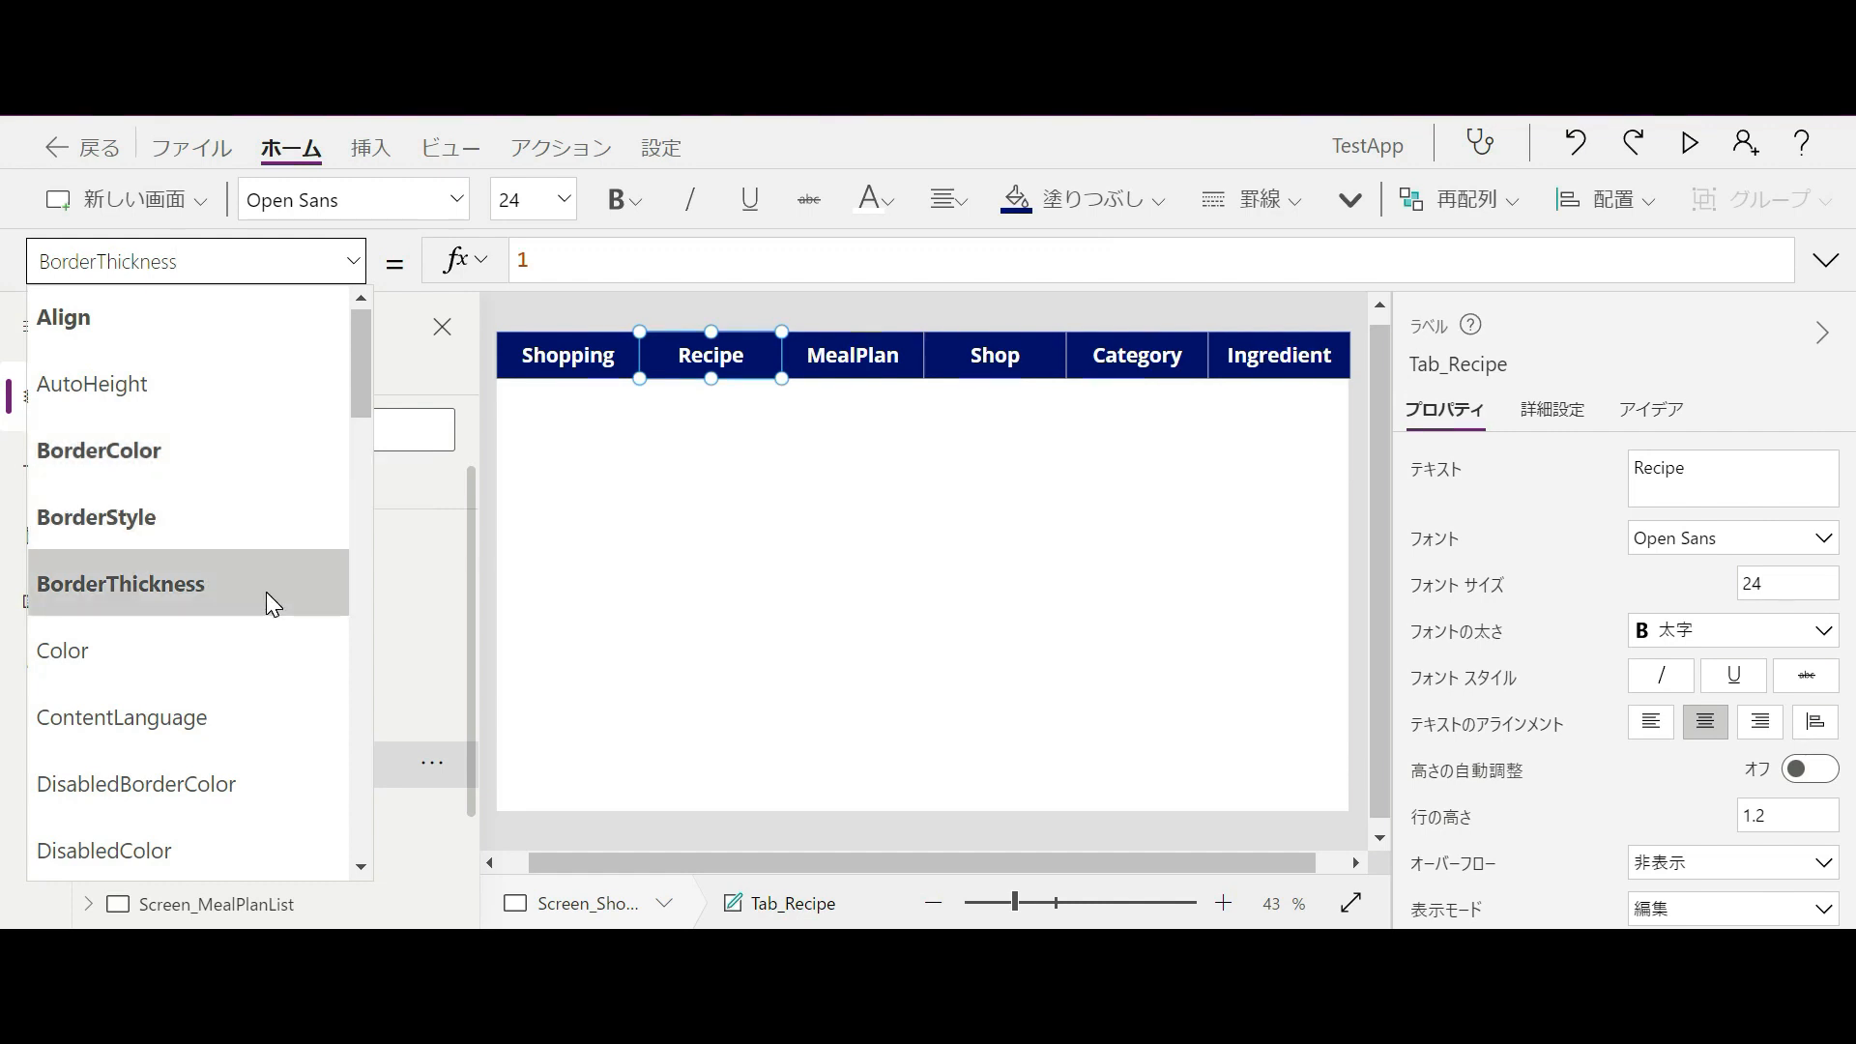
scroll(267, 593, down, 5)
scroll(271, 603, down, 6)
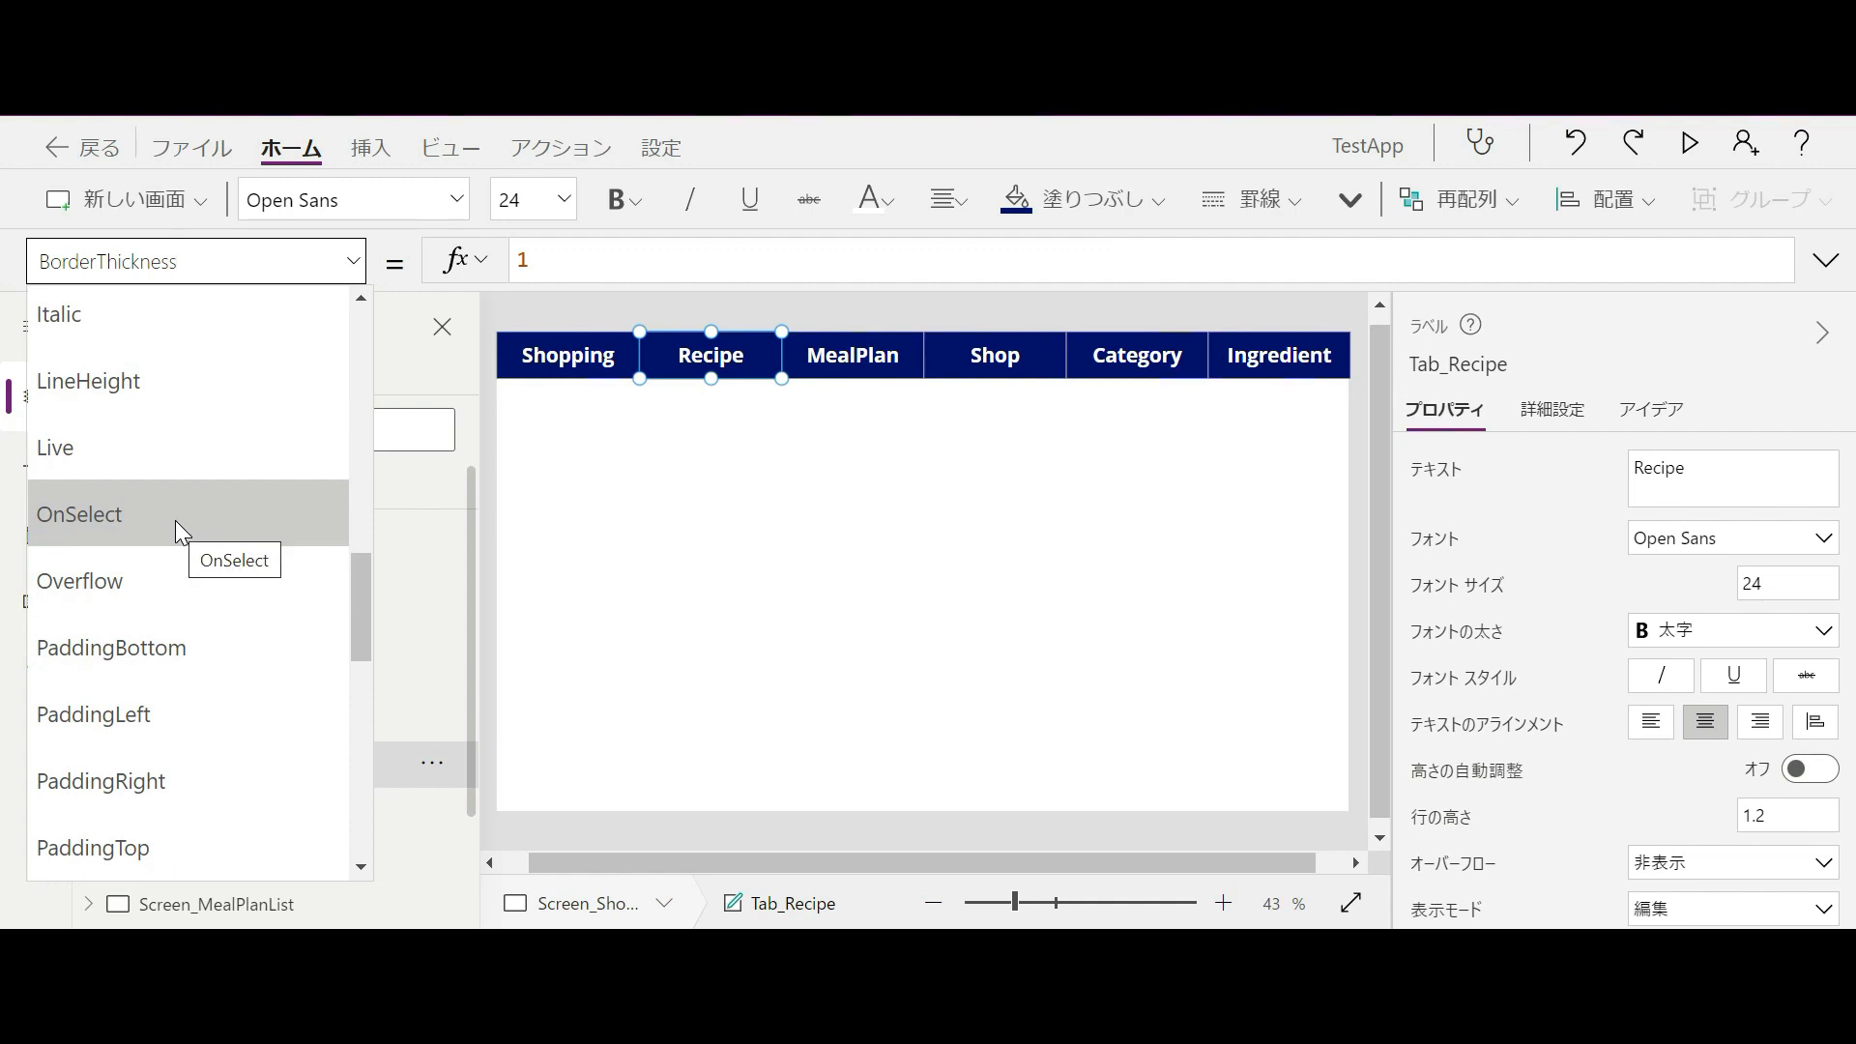
click(176, 520)
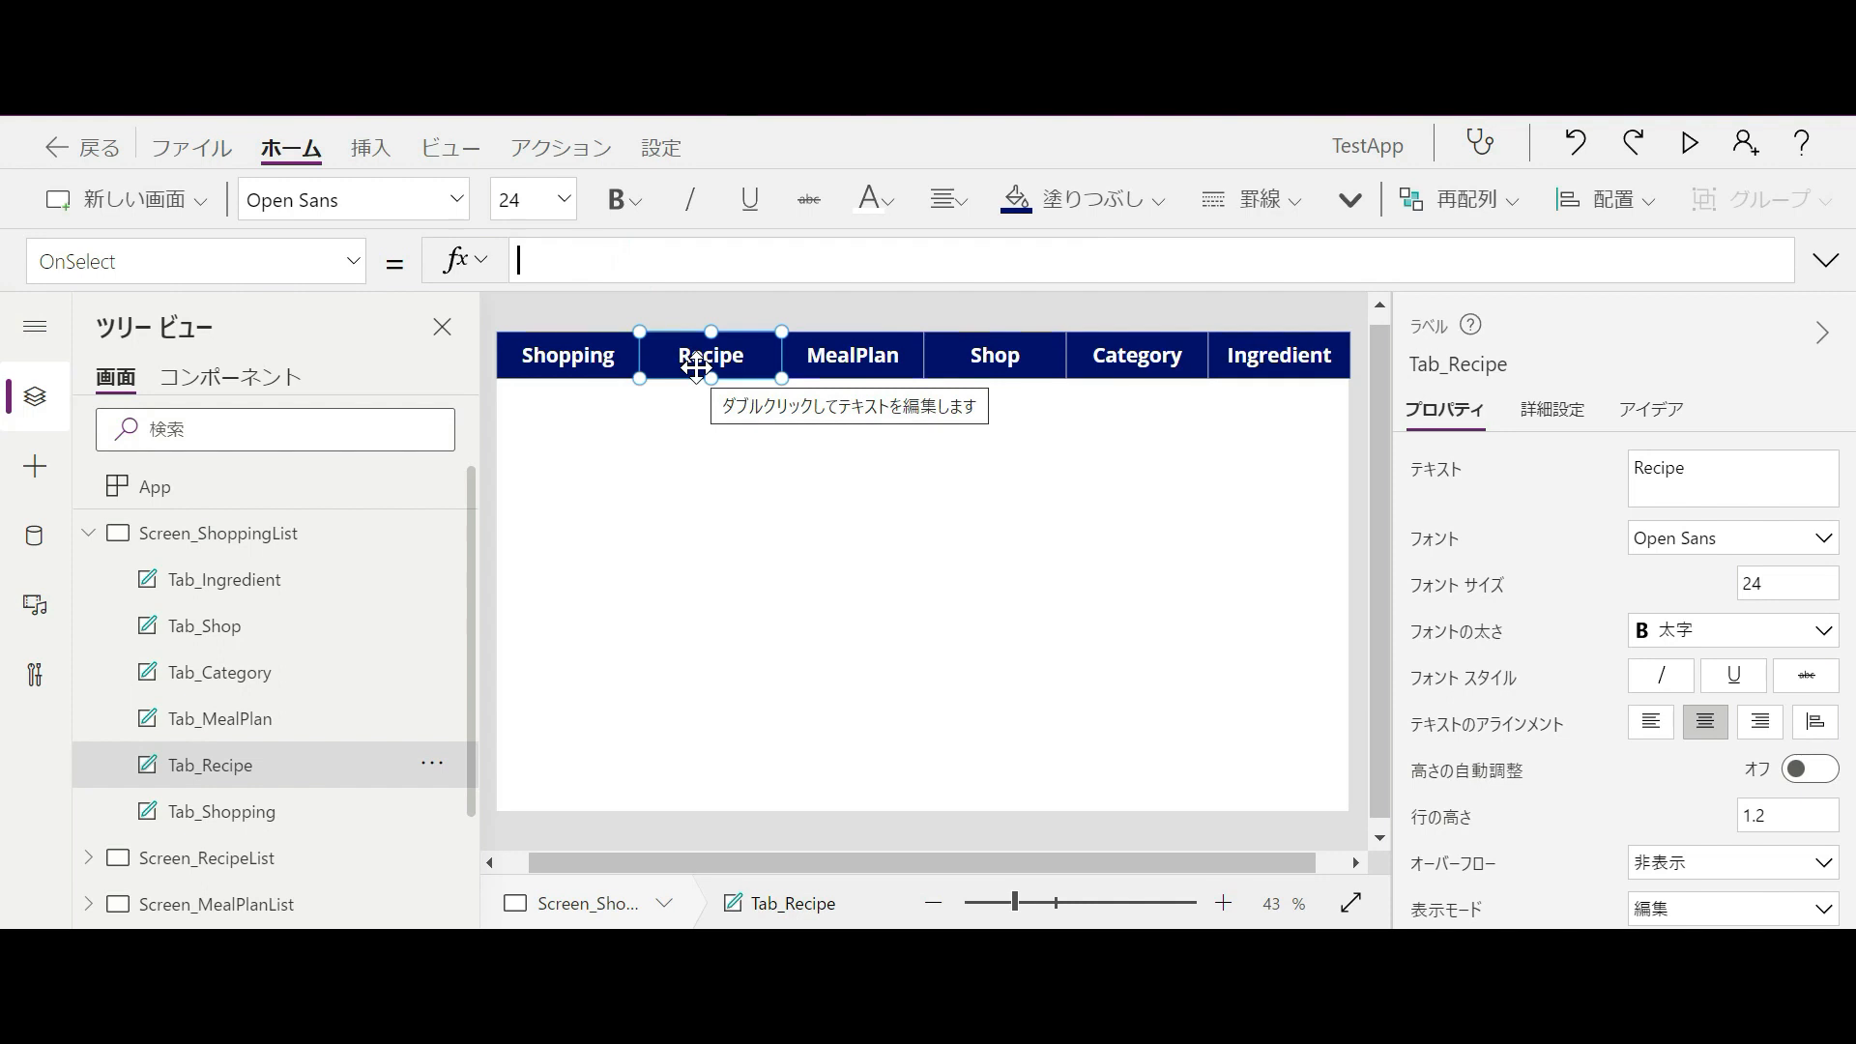
click(629, 265)
text(Nav)
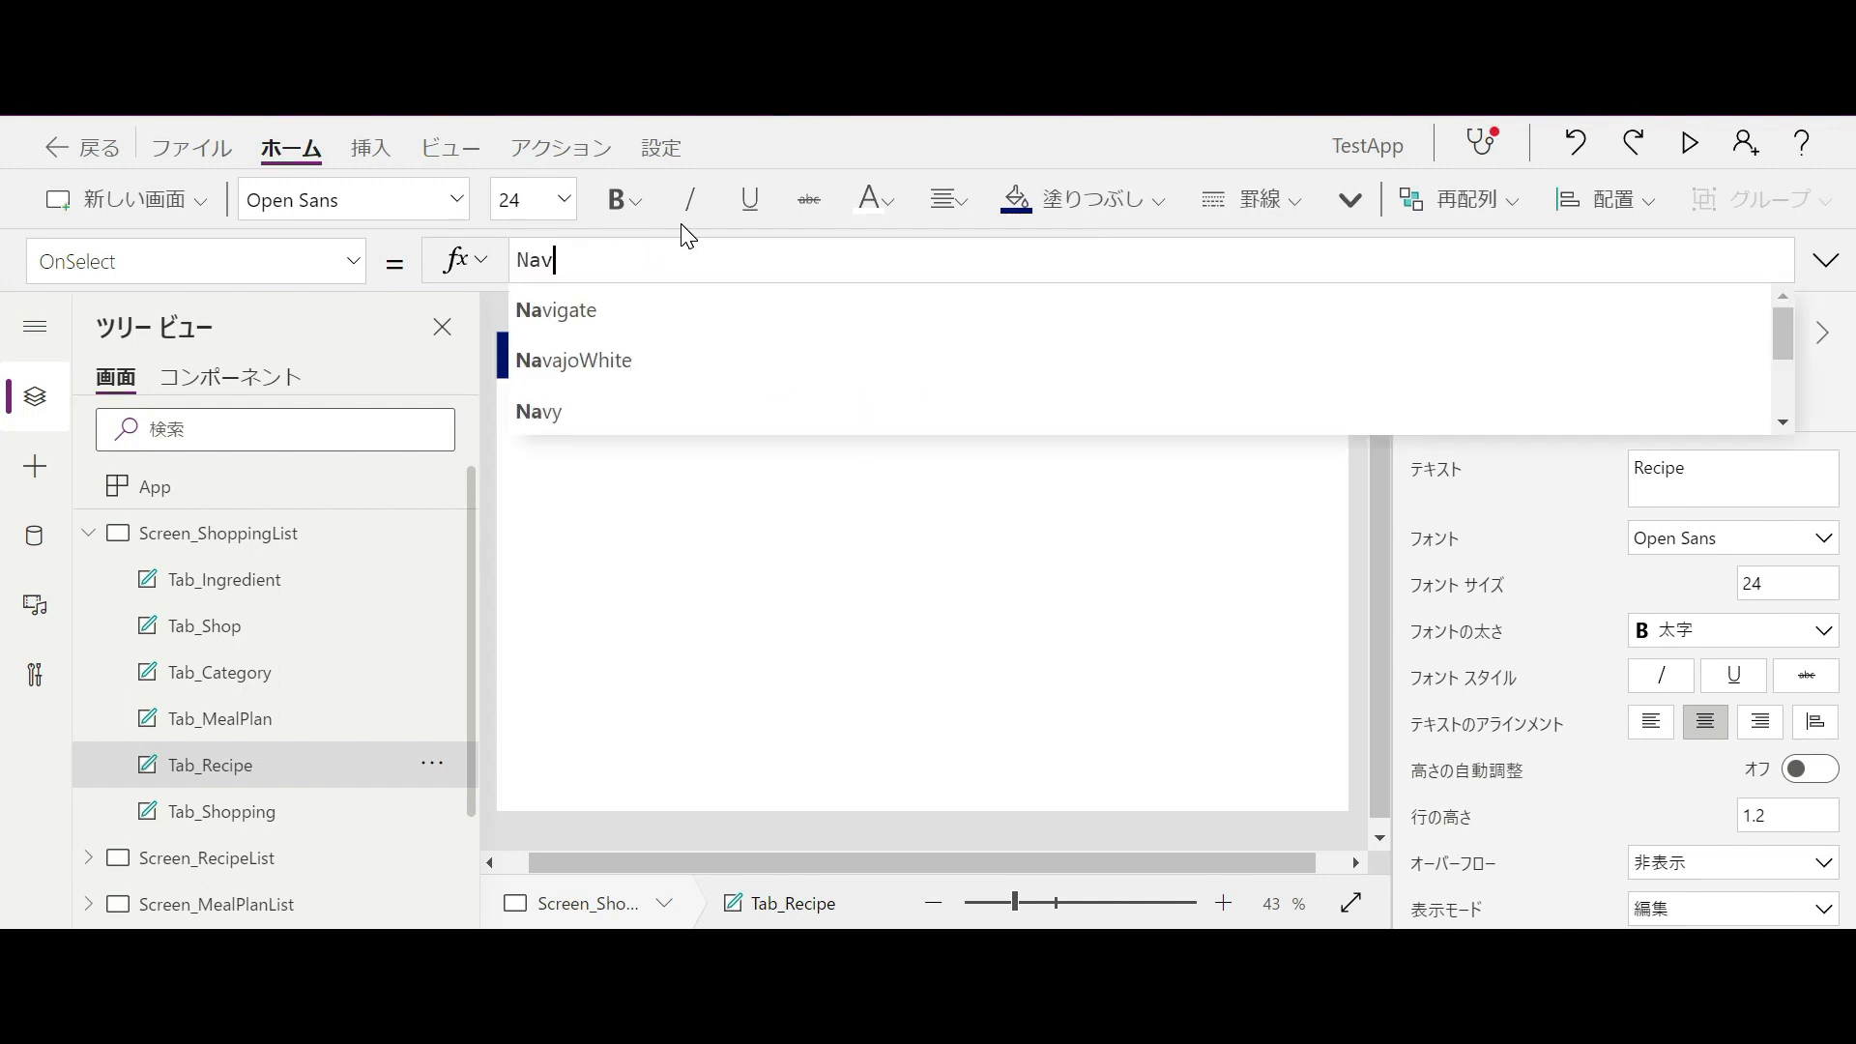
text(igate)
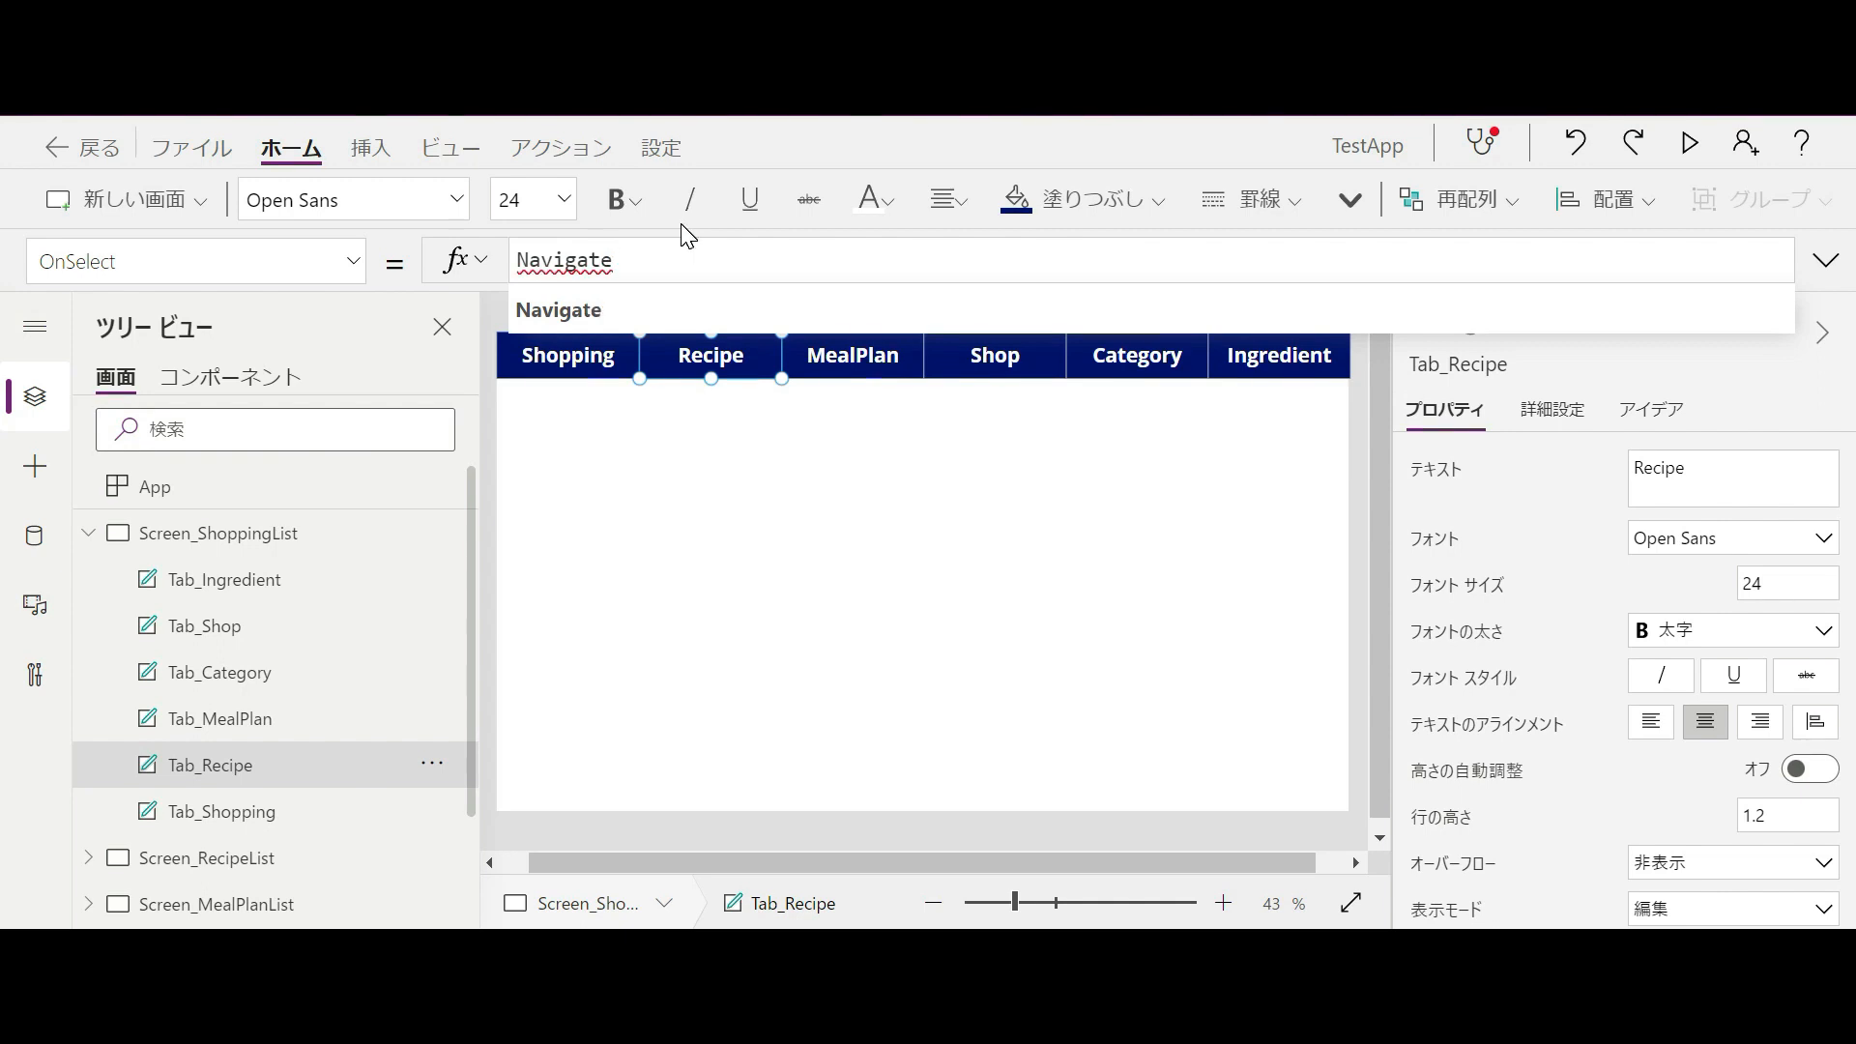
click(622, 311)
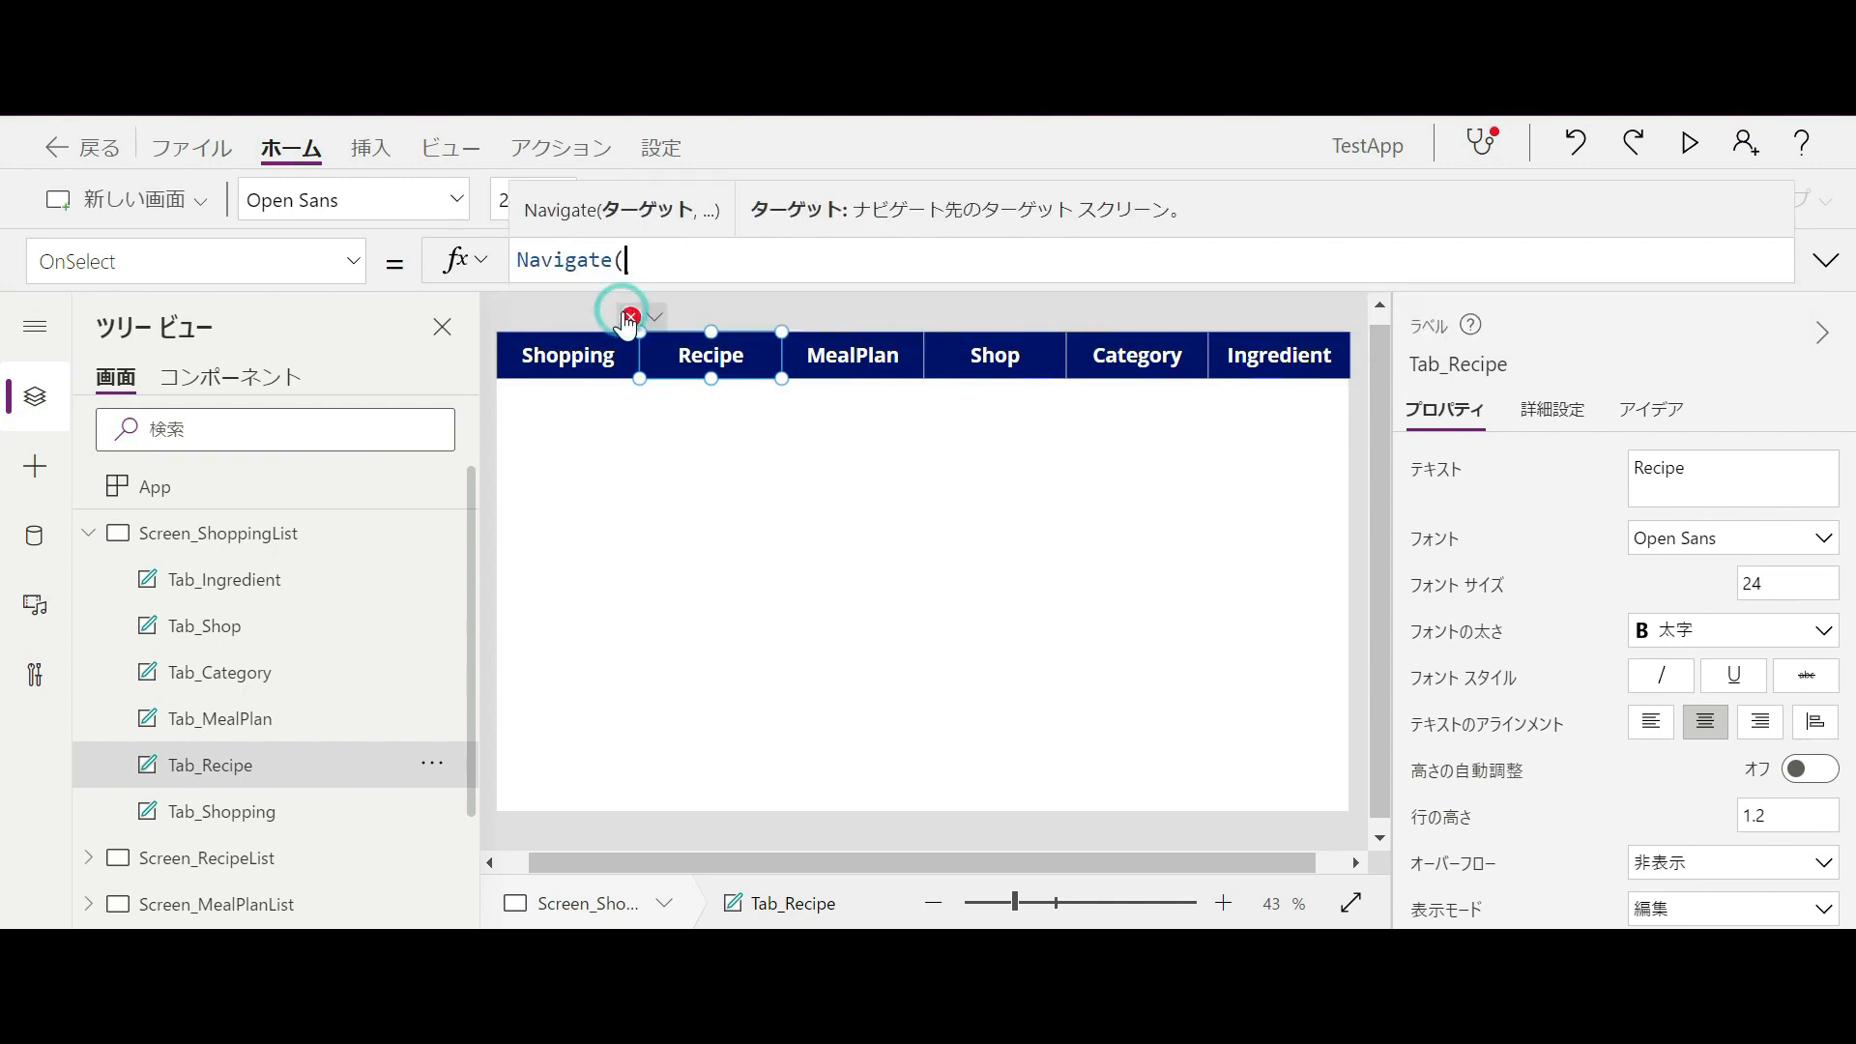
text(Scree)
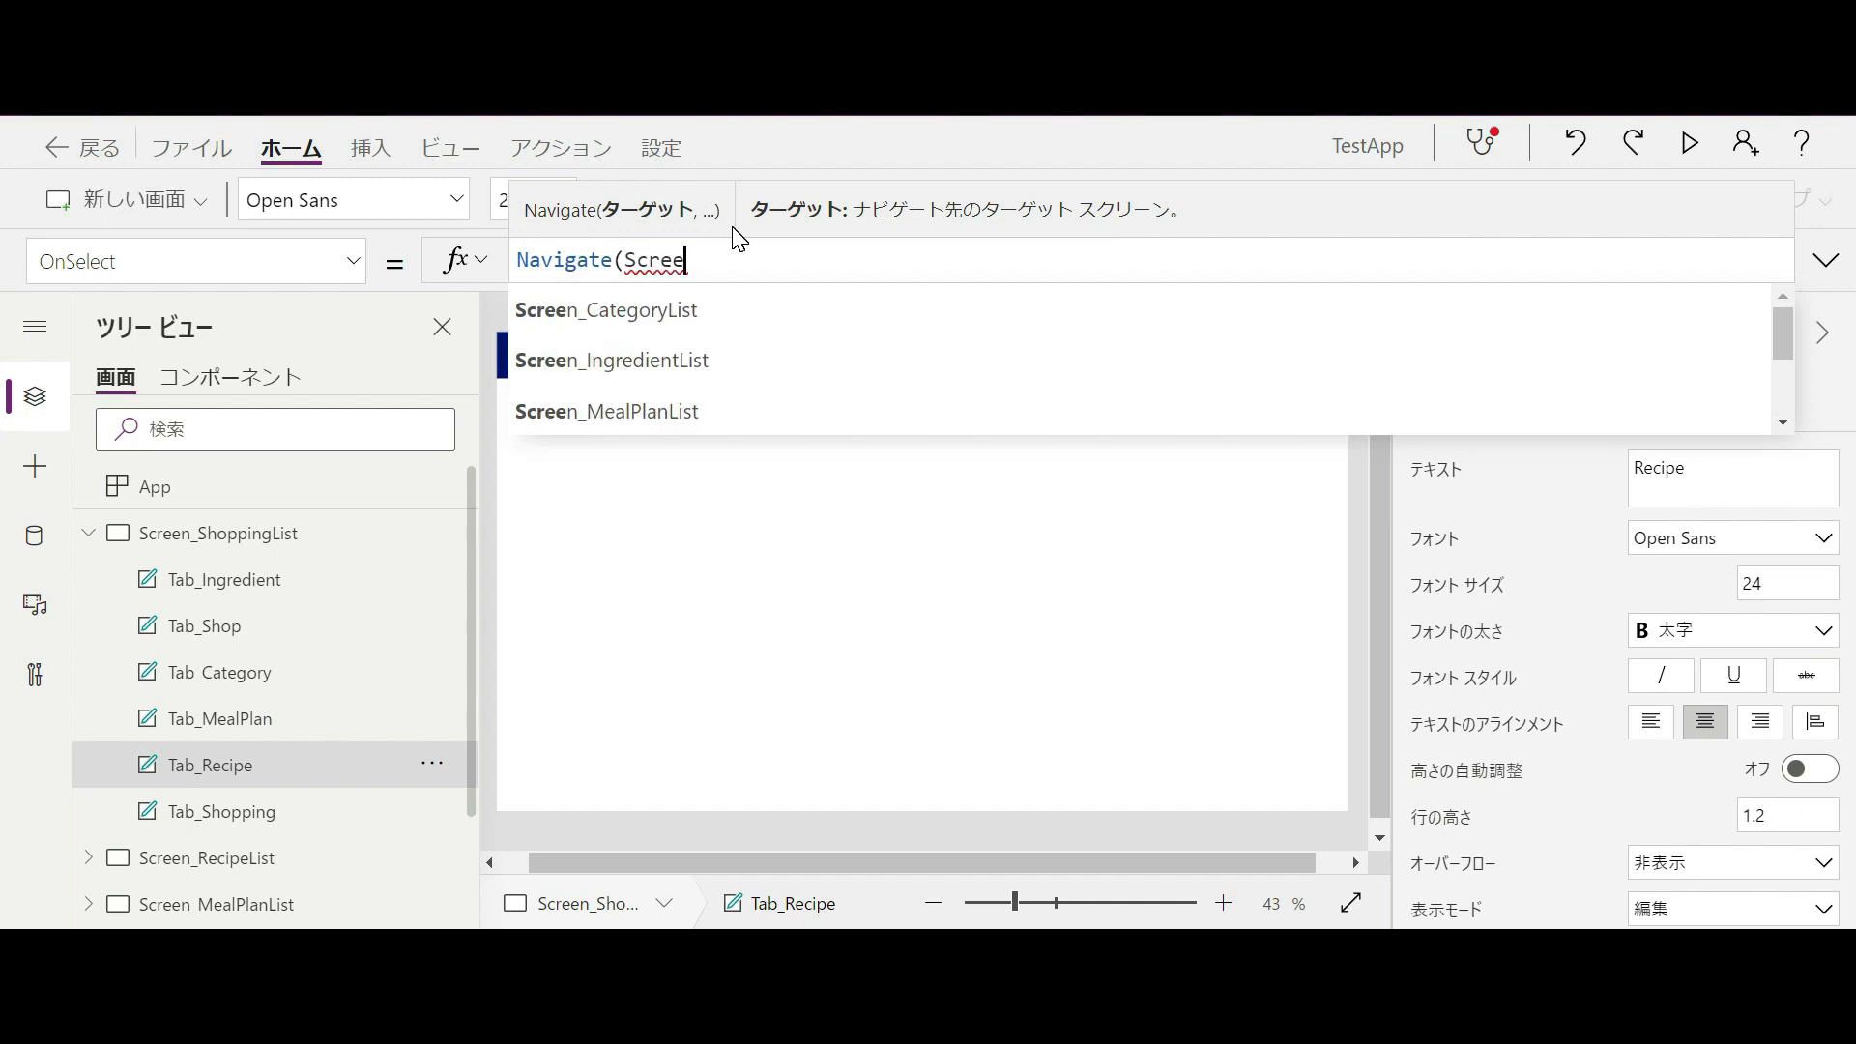
scroll(657, 374, down, 2)
click(663, 375)
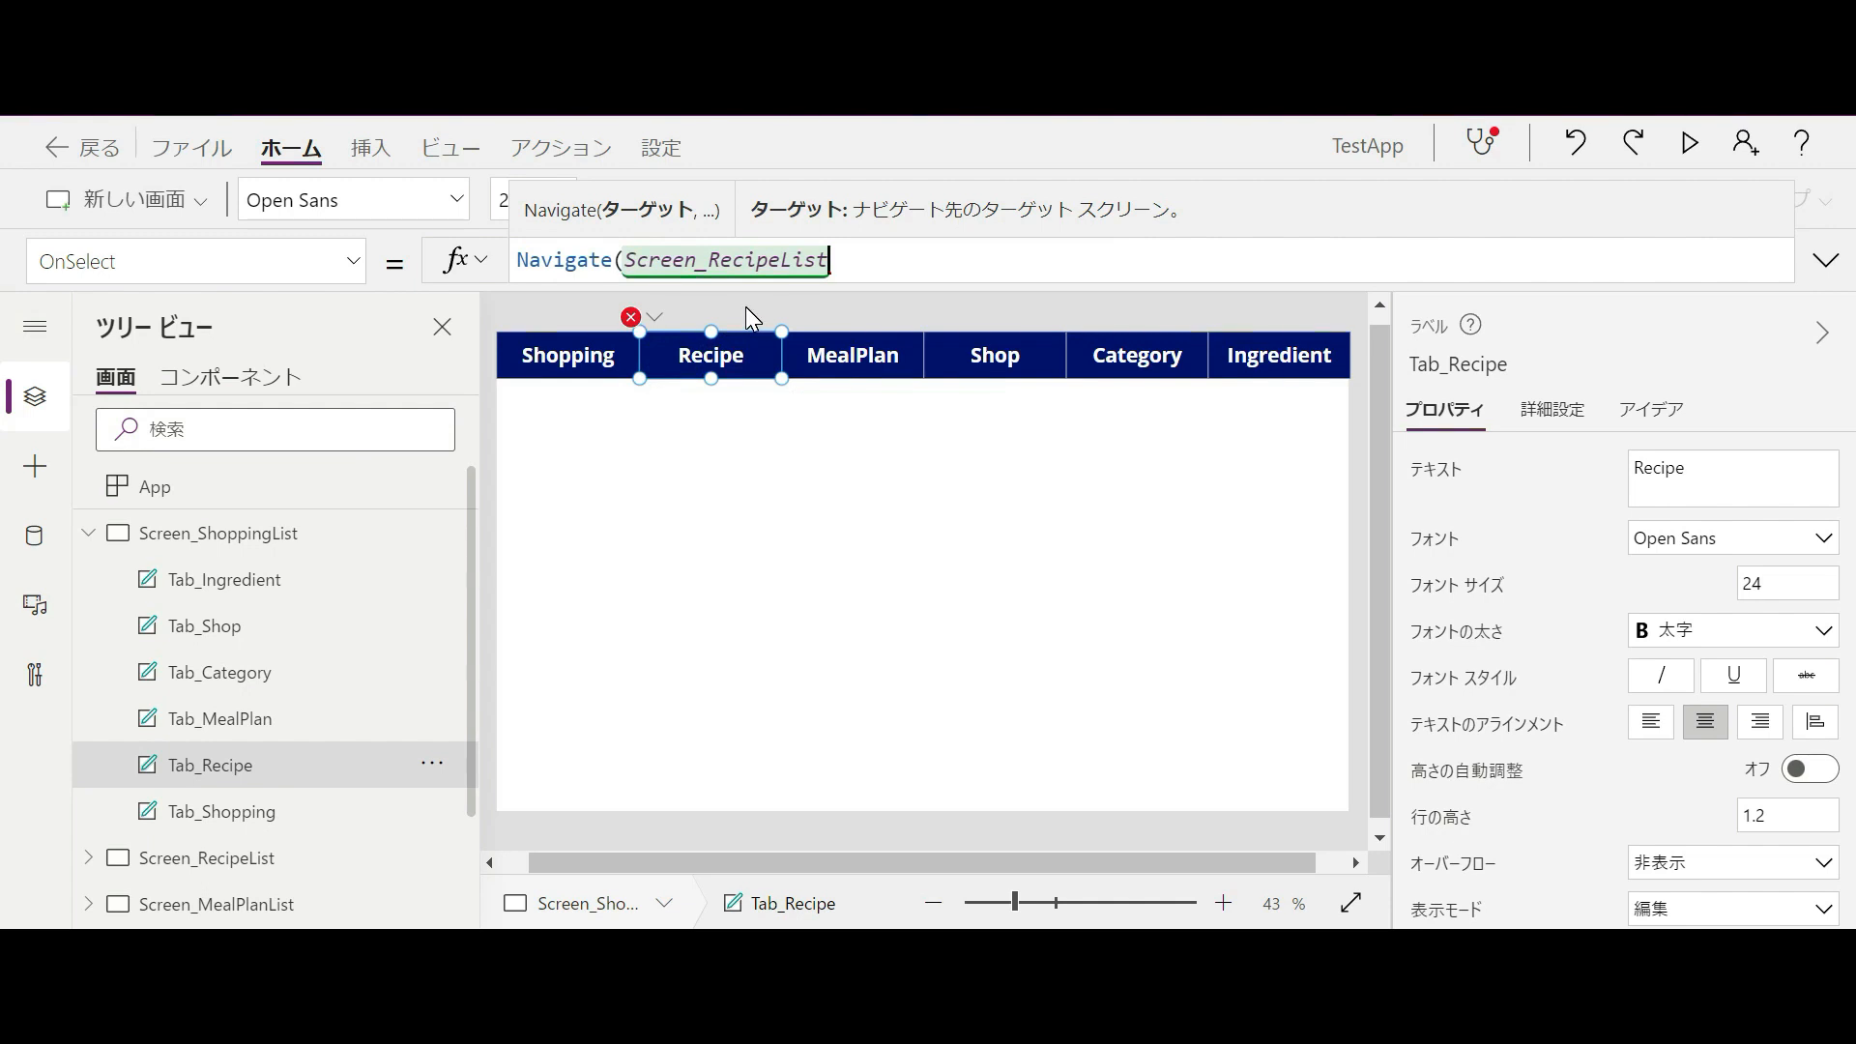
text())
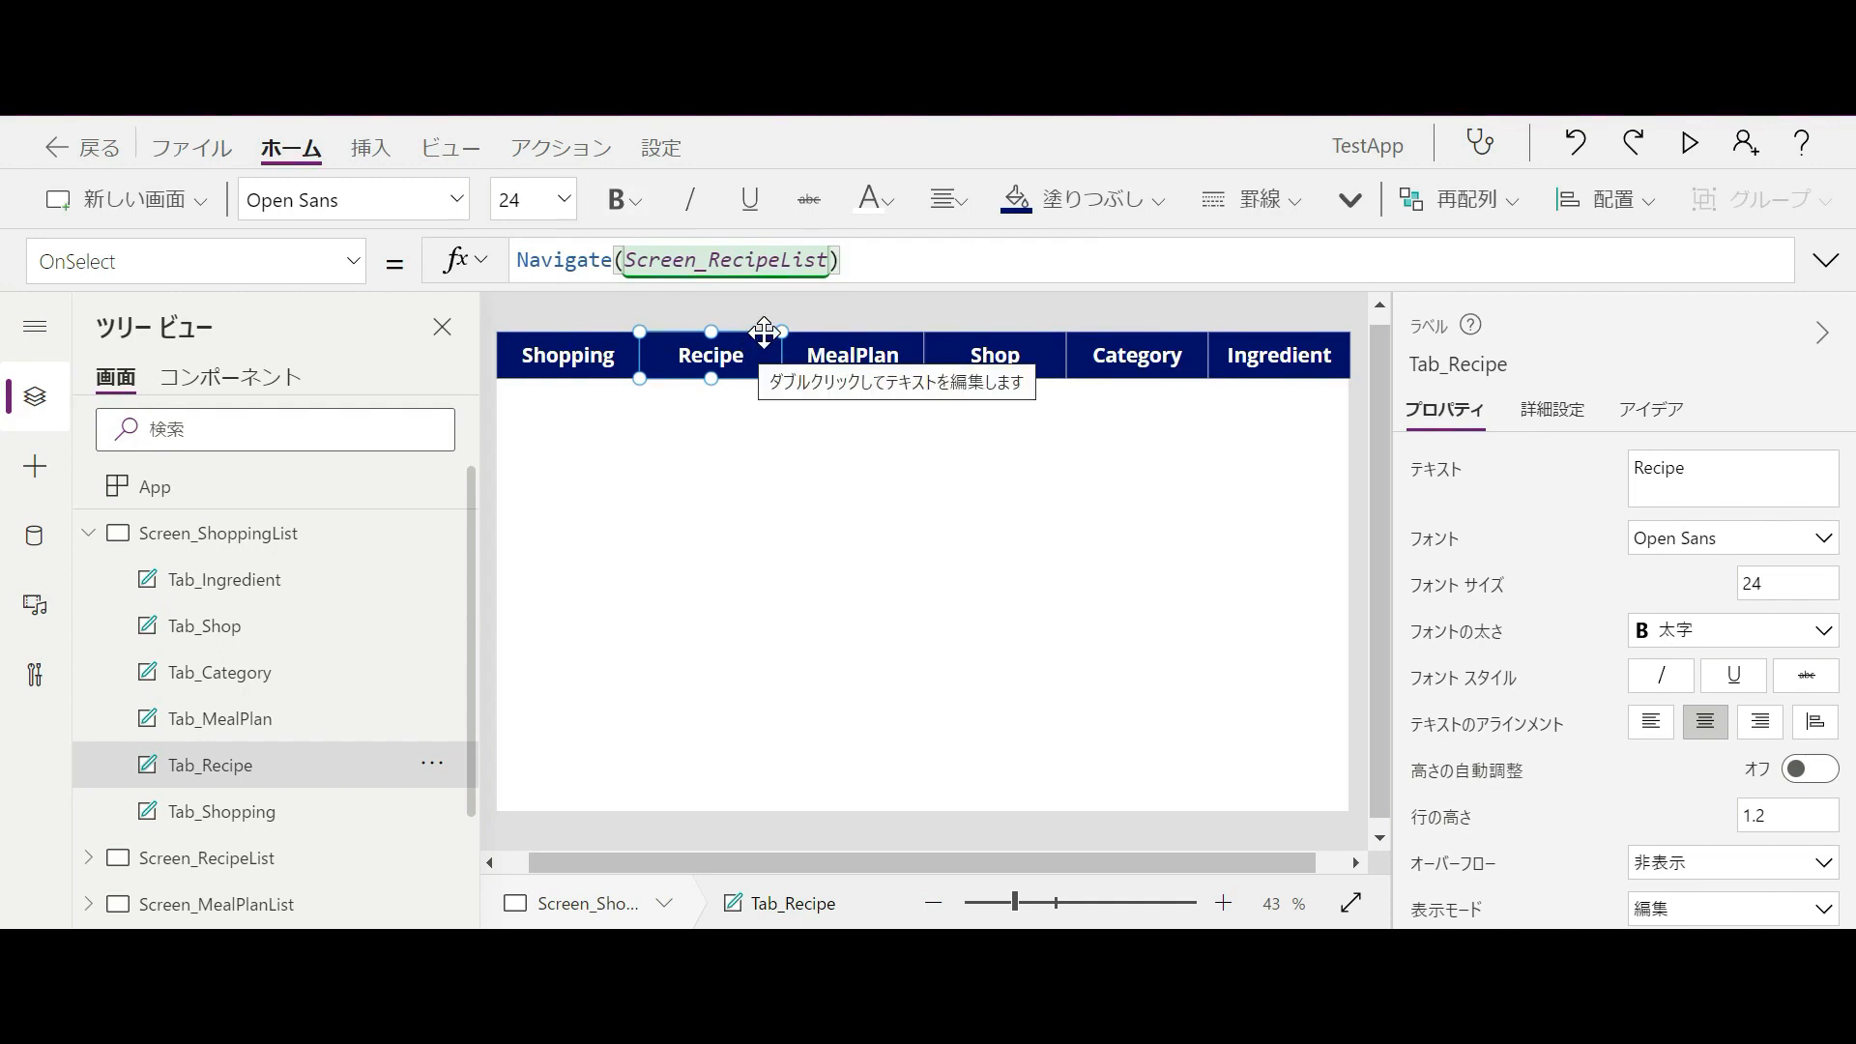
- Preview the app and test the Recipe tab's navigation
click(1692, 142)
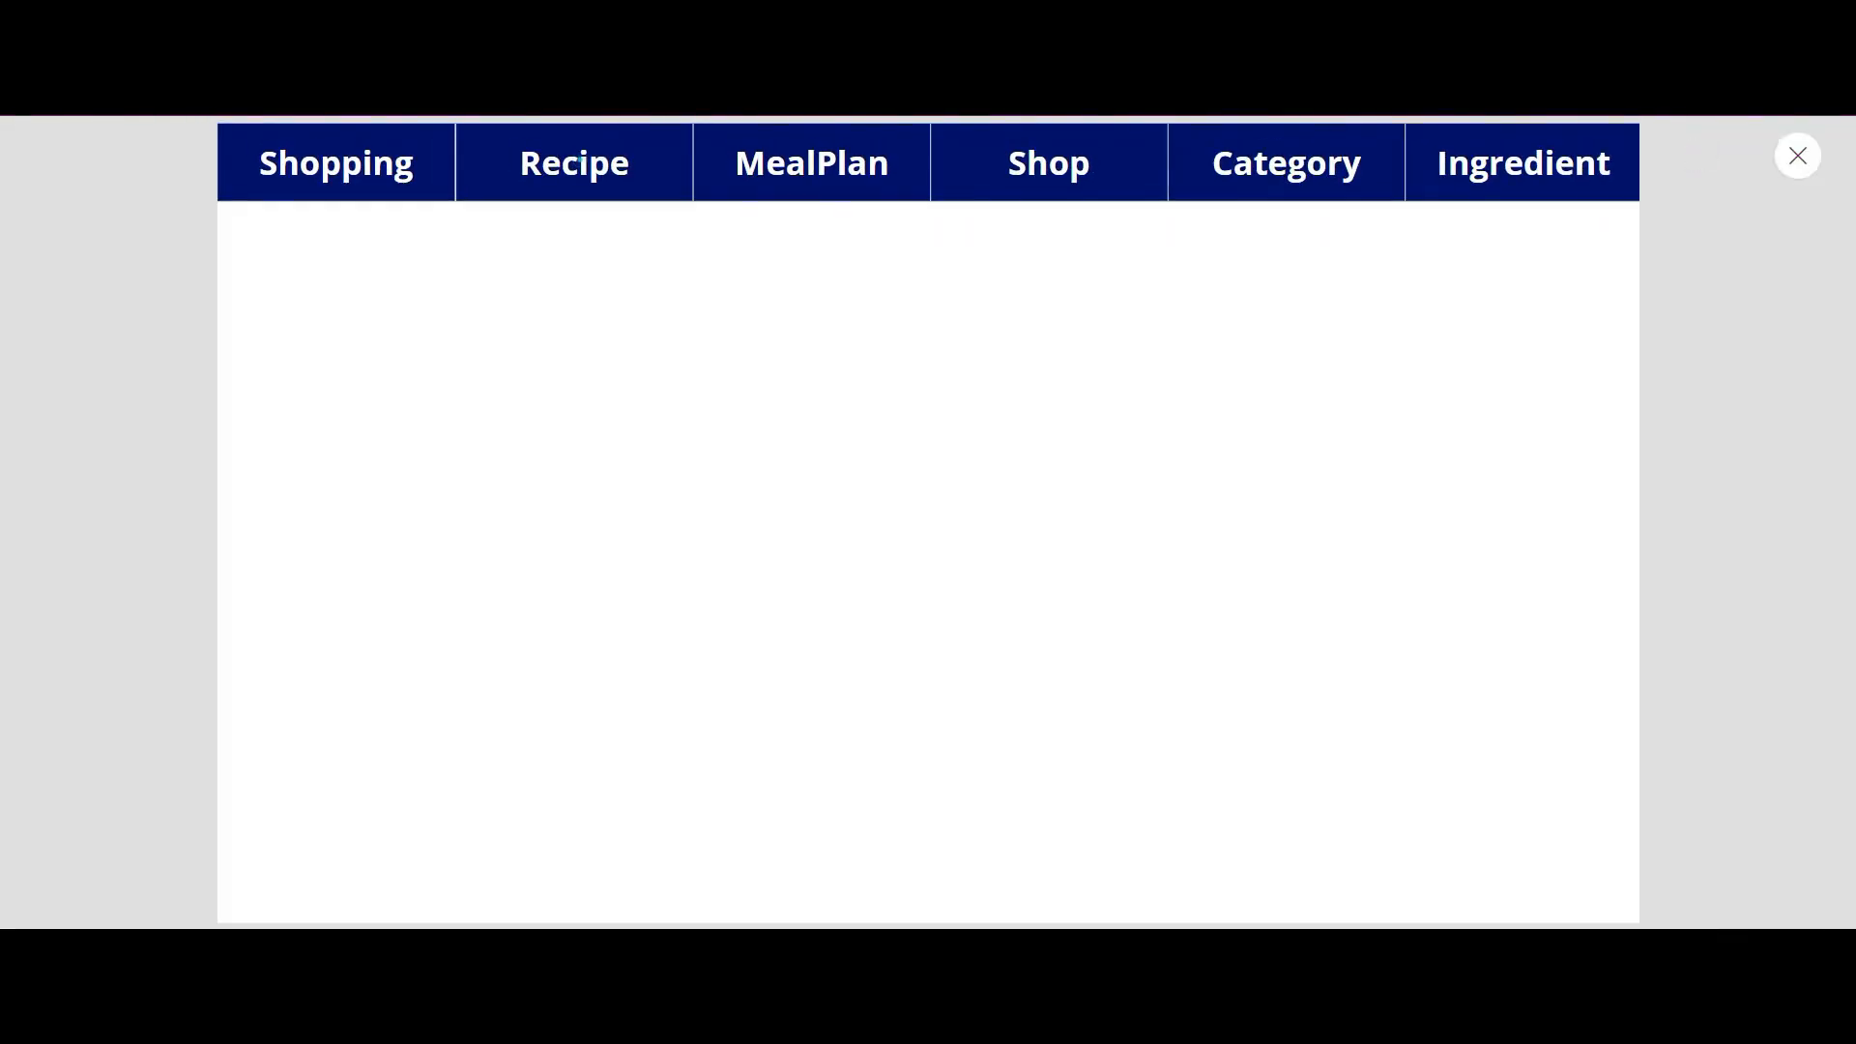
click(580, 161)
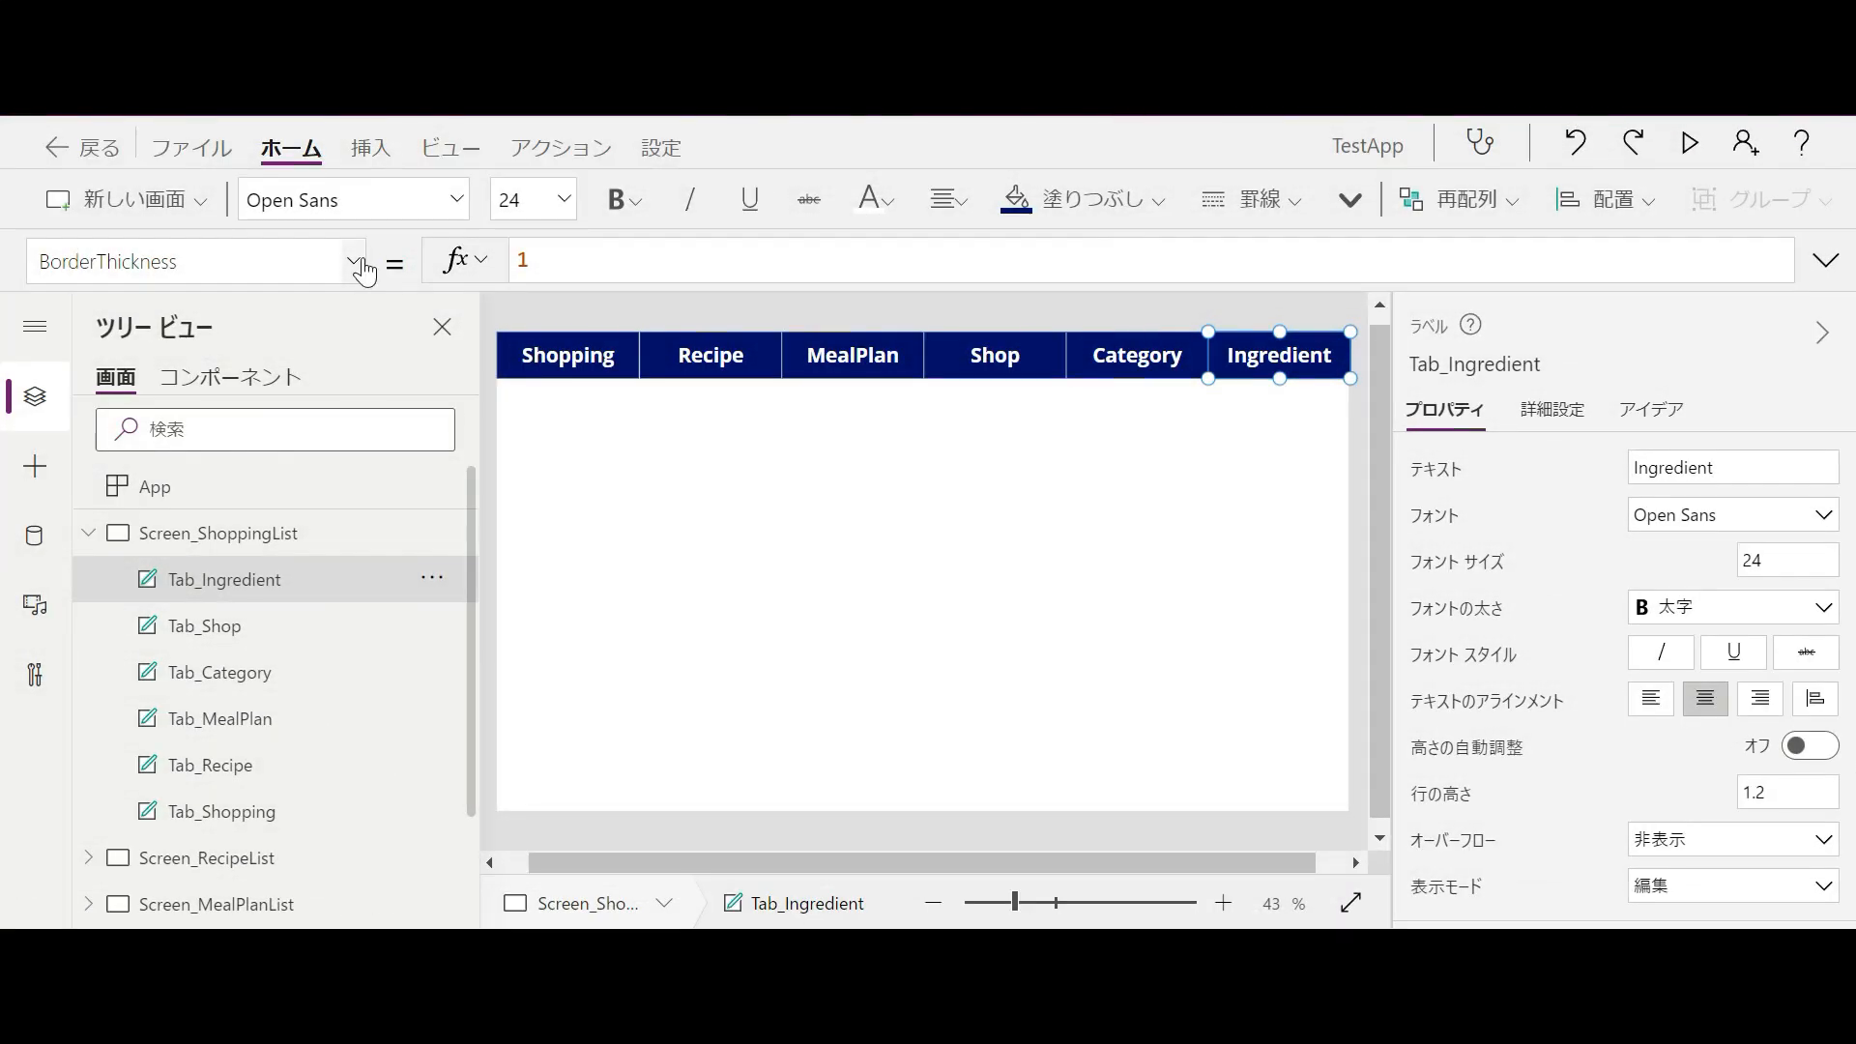
- Set the OnSelect property of the Ingredient tab label to Navigate(Screen_IngredientList)
click(363, 272)
scroll(232, 373, down, 5)
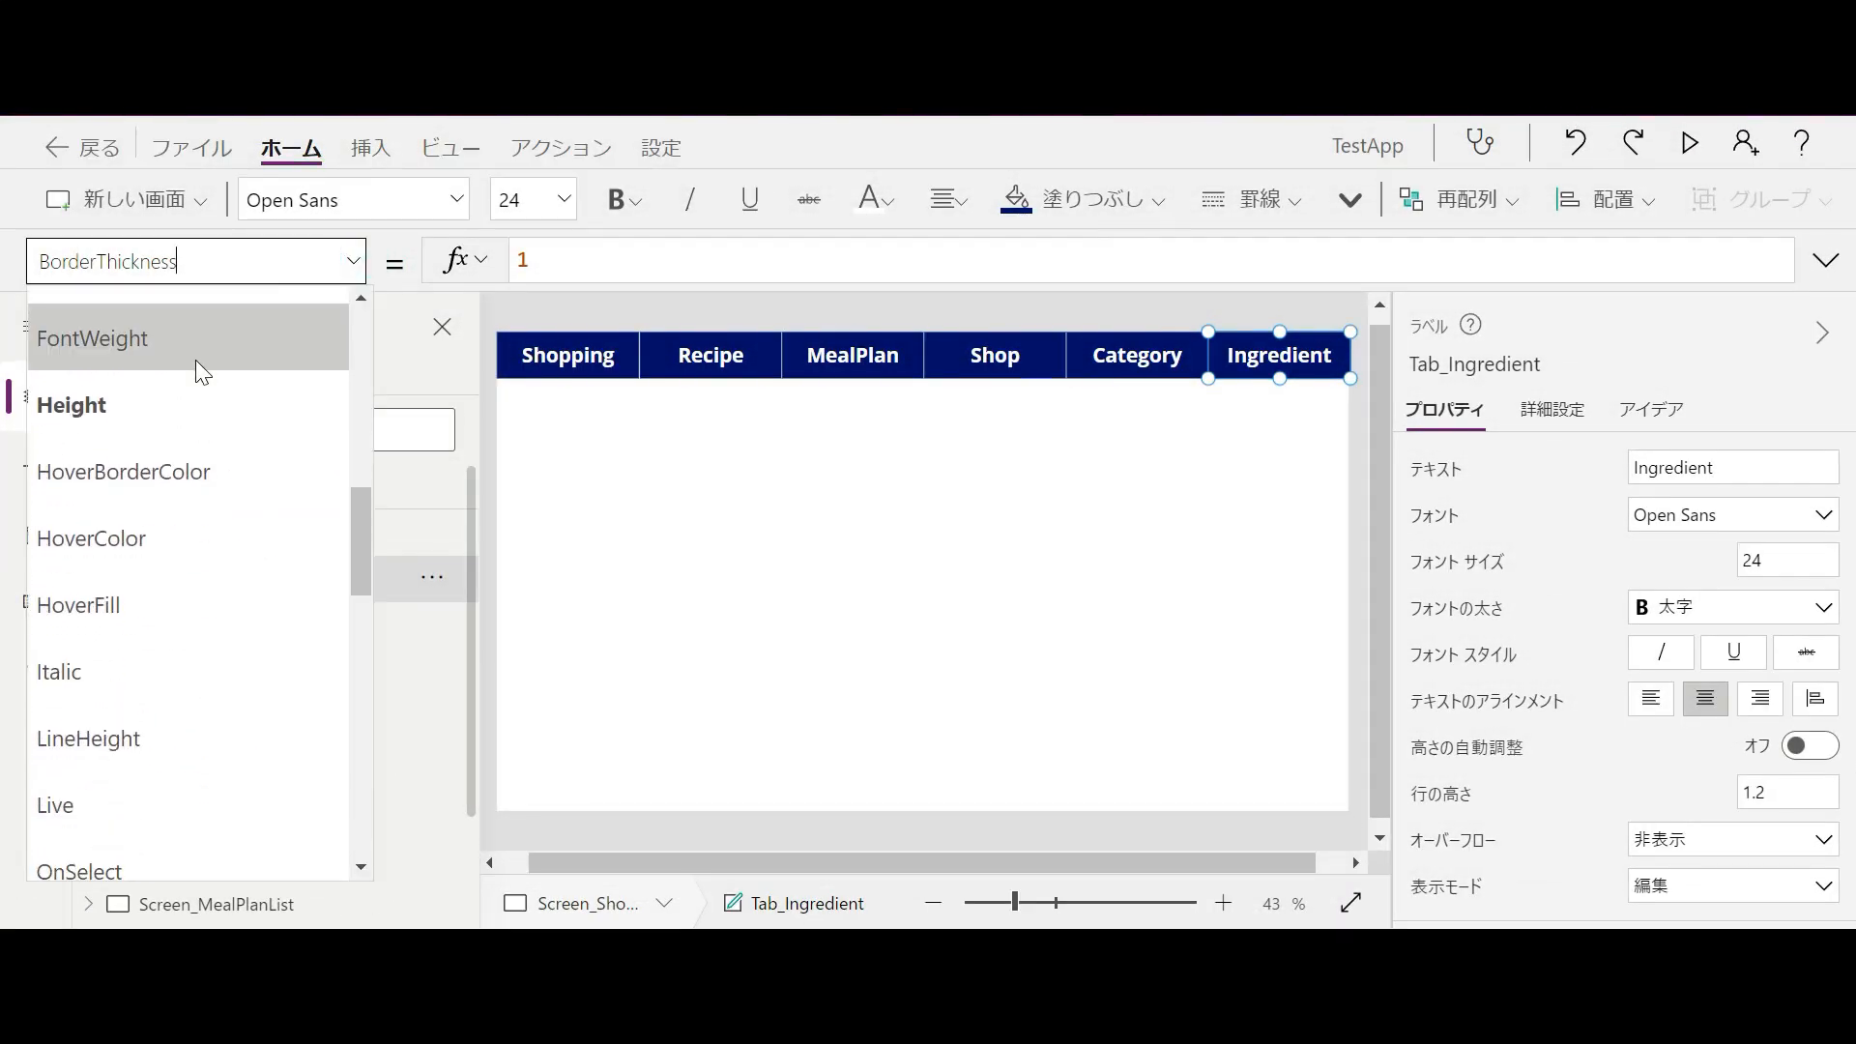
scroll(196, 361, down, 3)
scroll(106, 721, down, 3)
scroll(112, 717, down, 4)
scroll(112, 717, up, 6)
scroll(116, 627, up, 1)
click(116, 509)
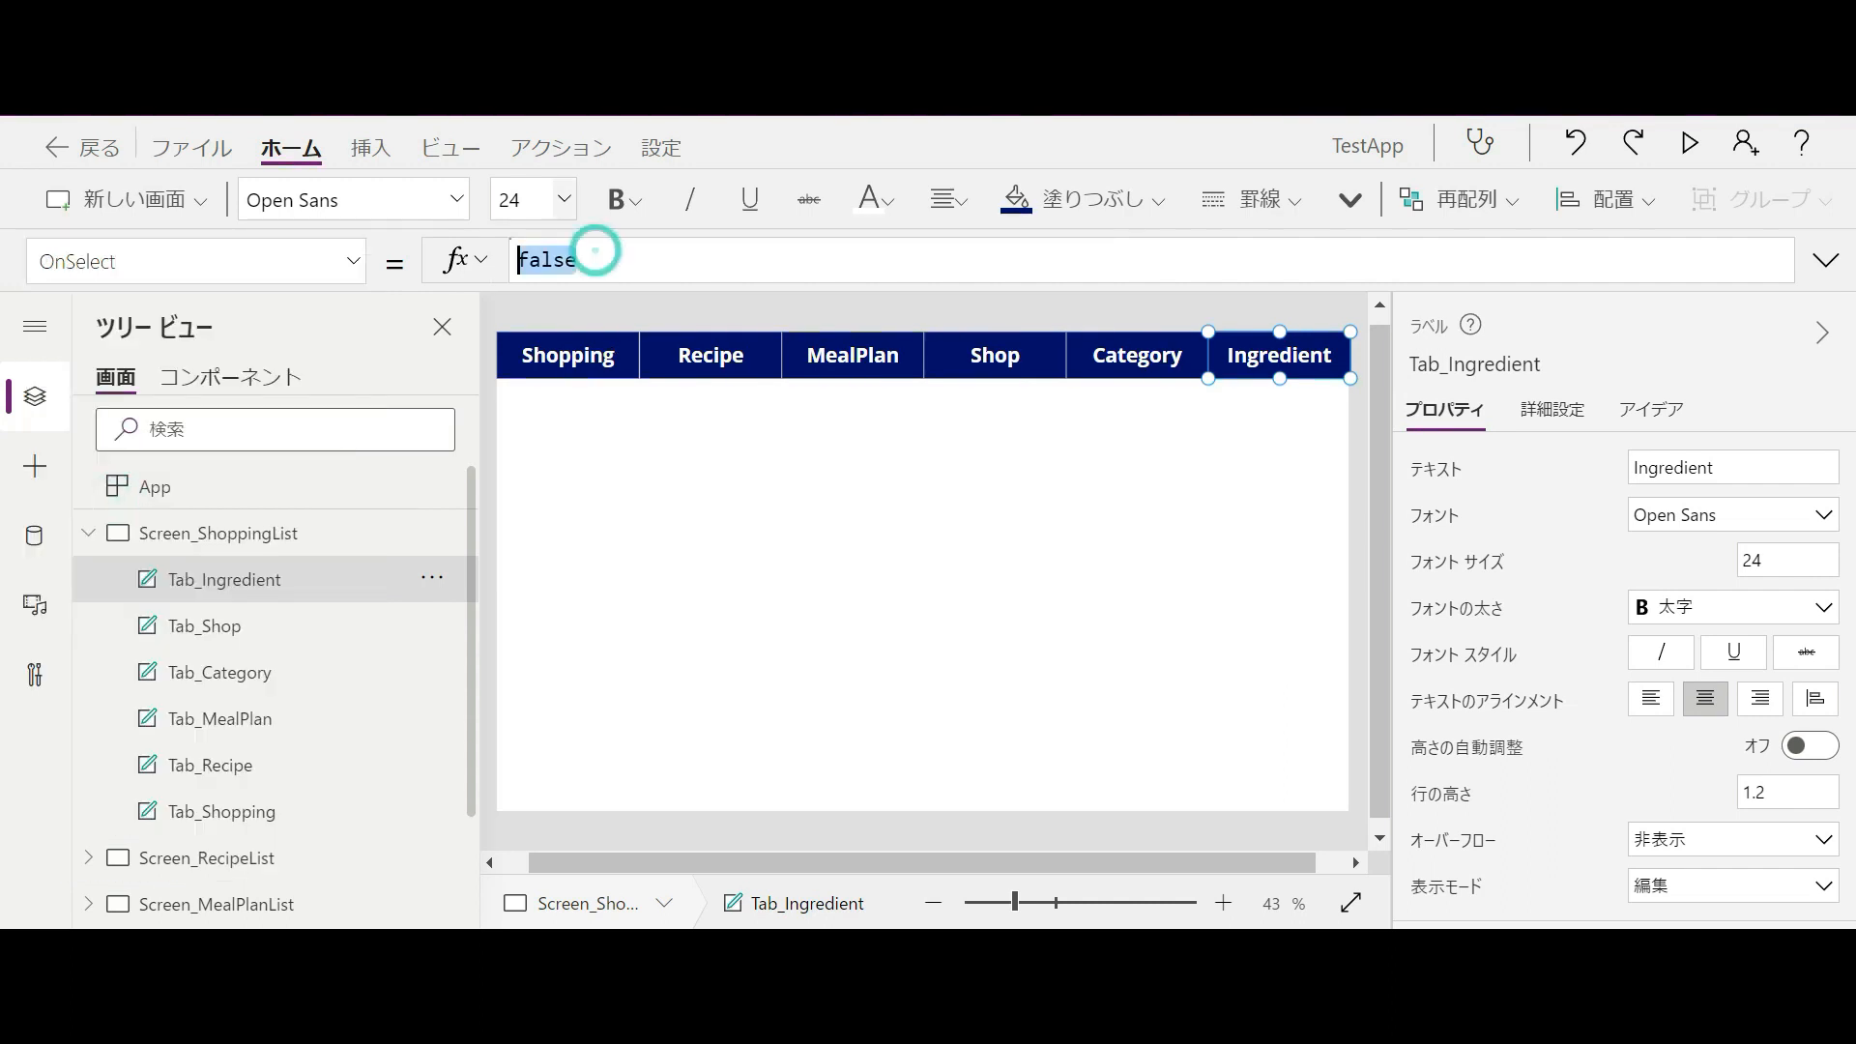
click(596, 252)
text(Navigate)
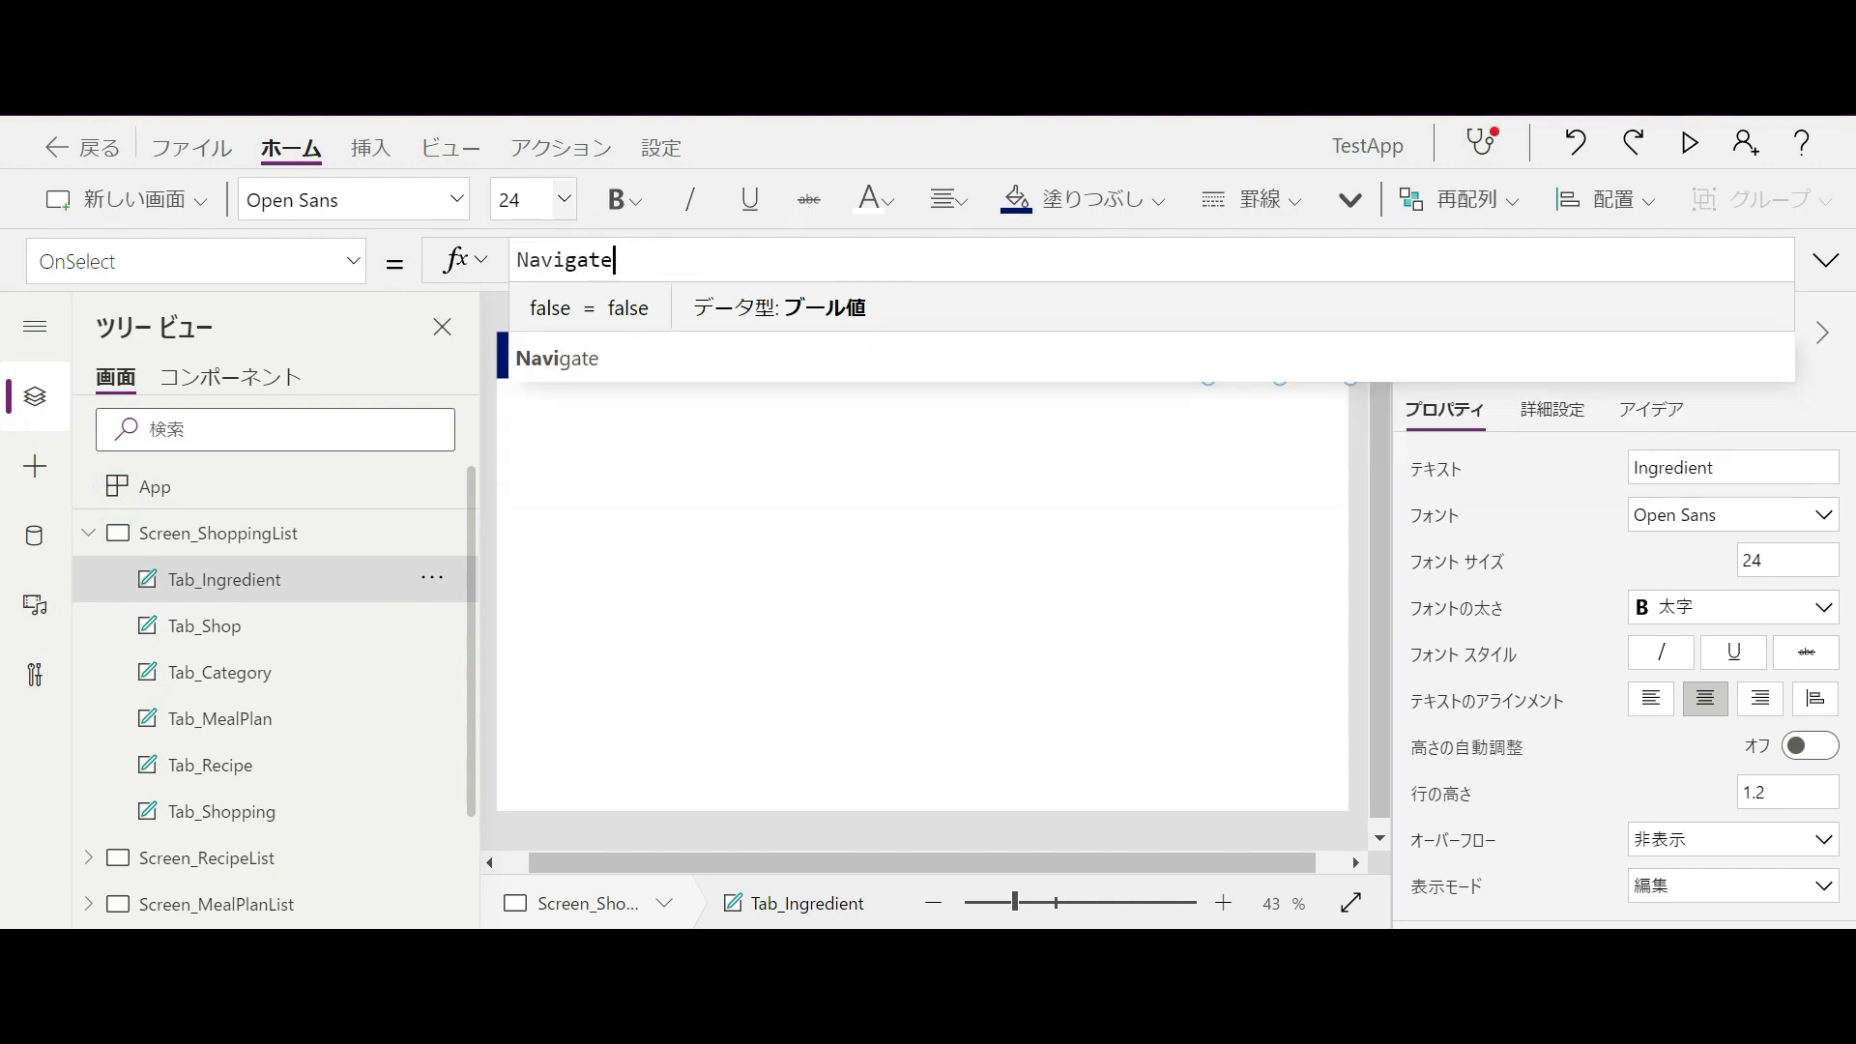
click(642, 309)
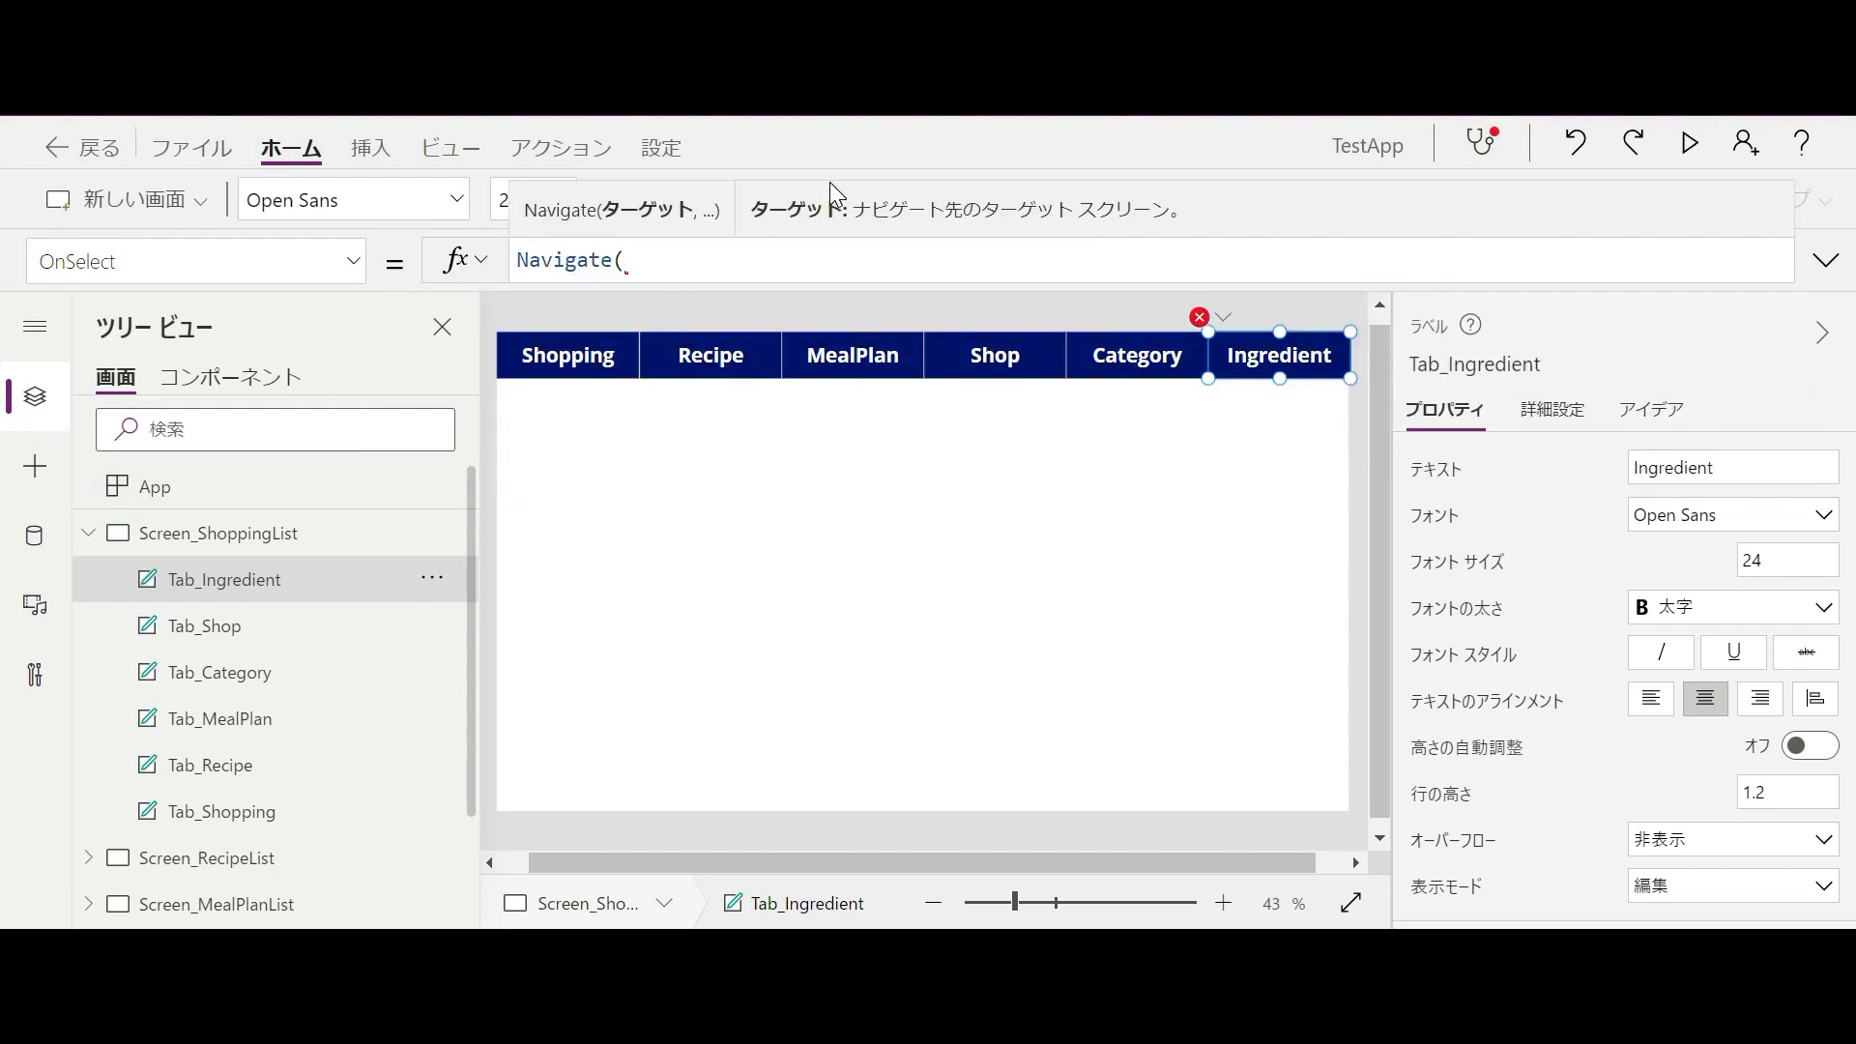
text(Scree)
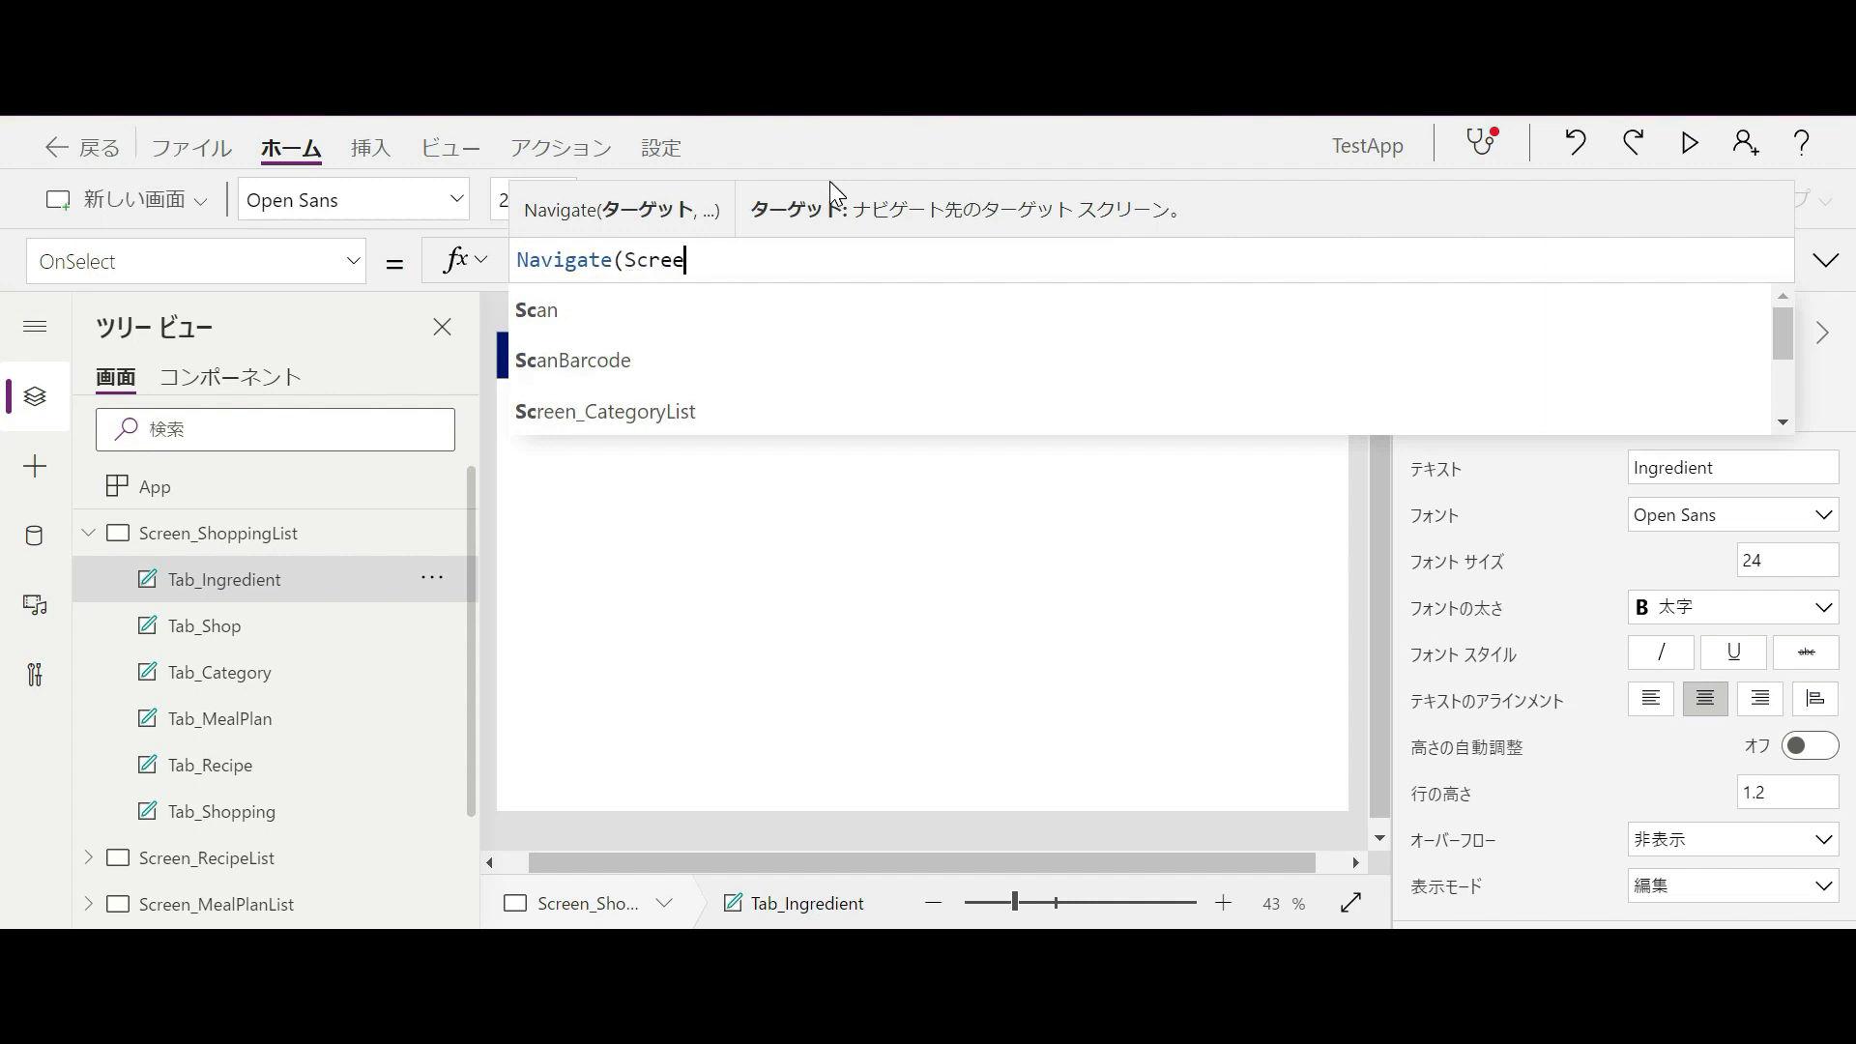
click(812, 357)
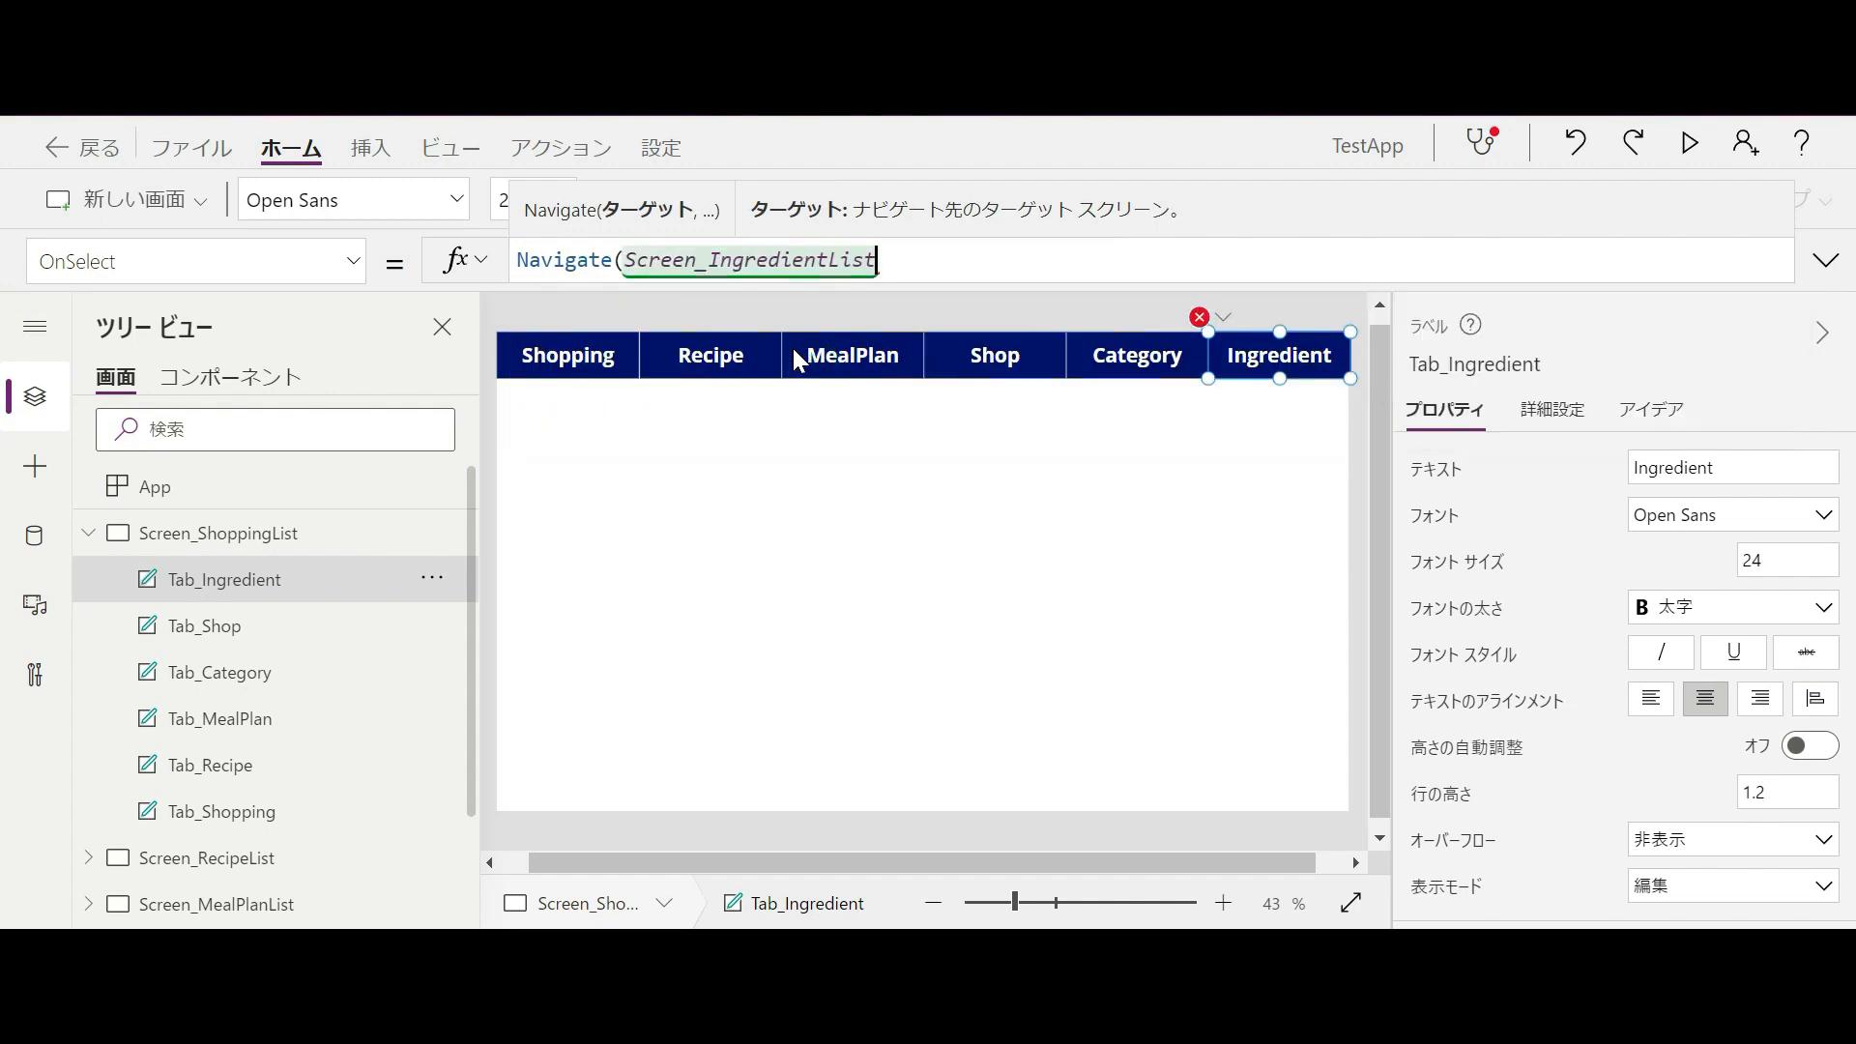
text())
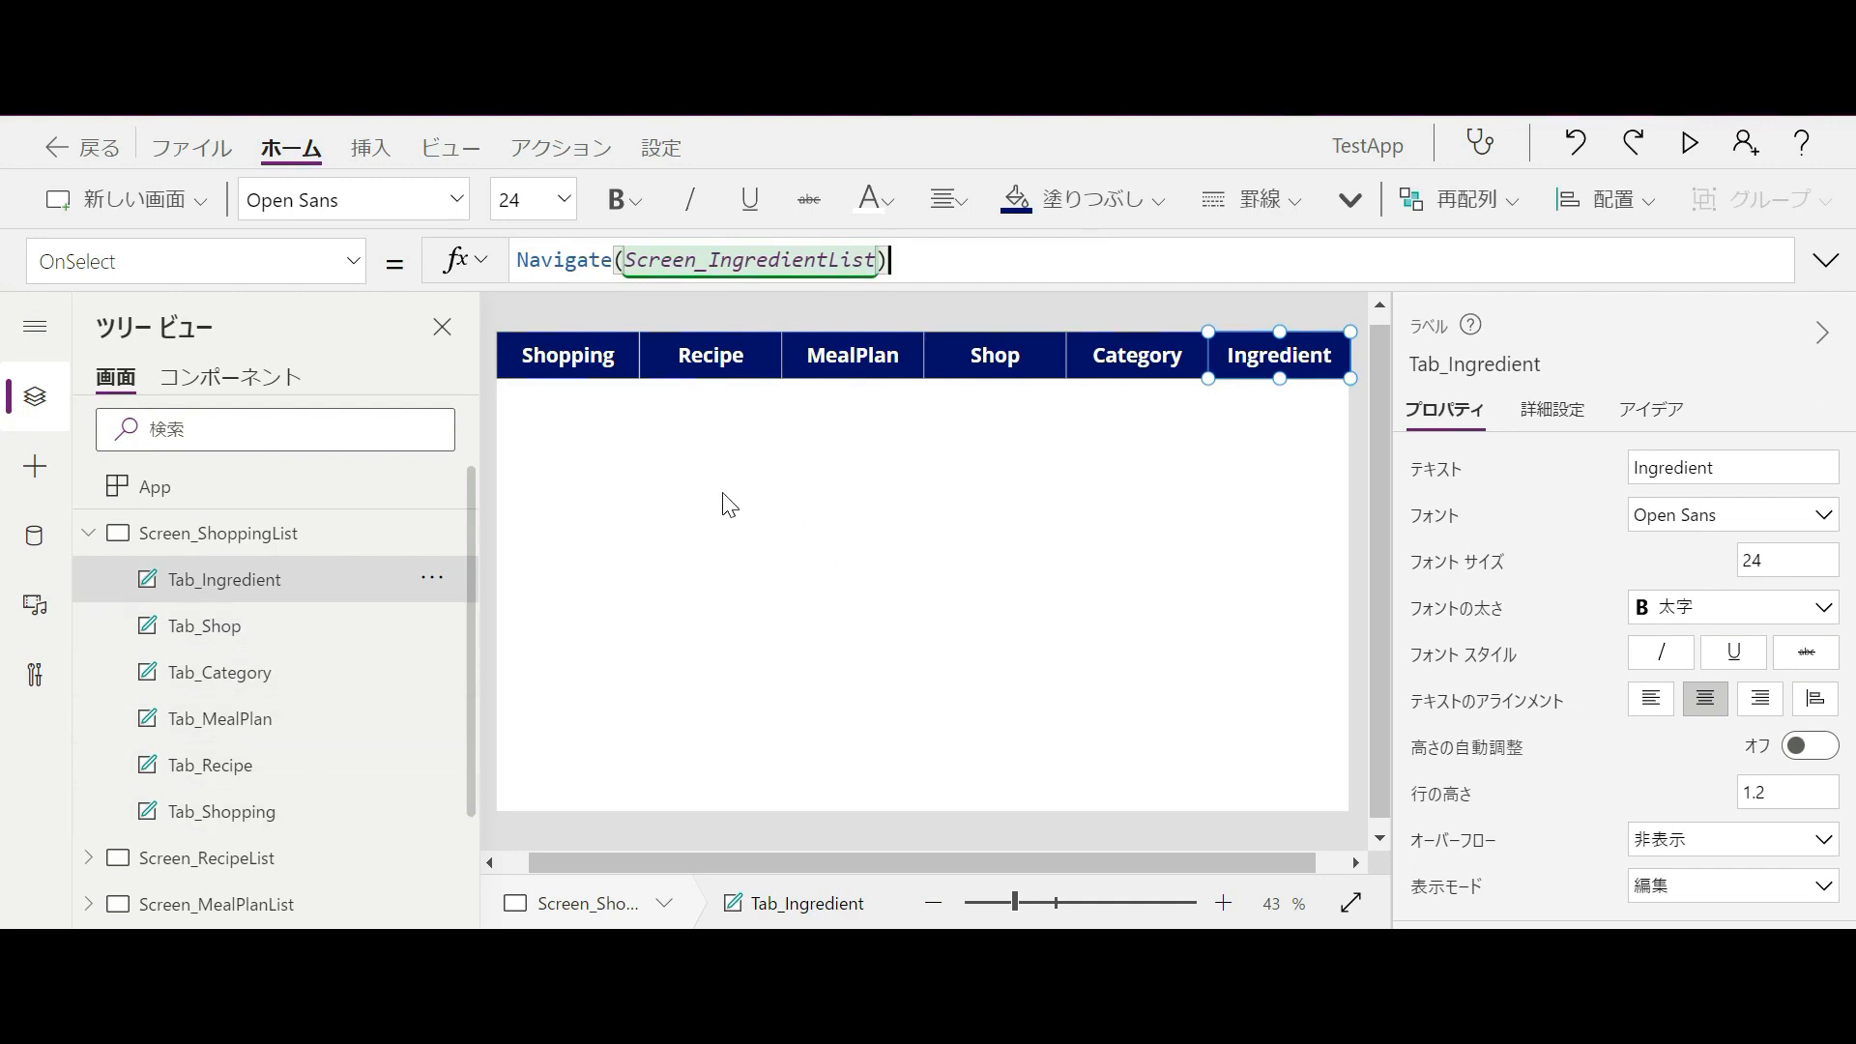
- Copy all six tab labels from Screen_ShoppingList onto Screen_RecipeList
click(495, 413)
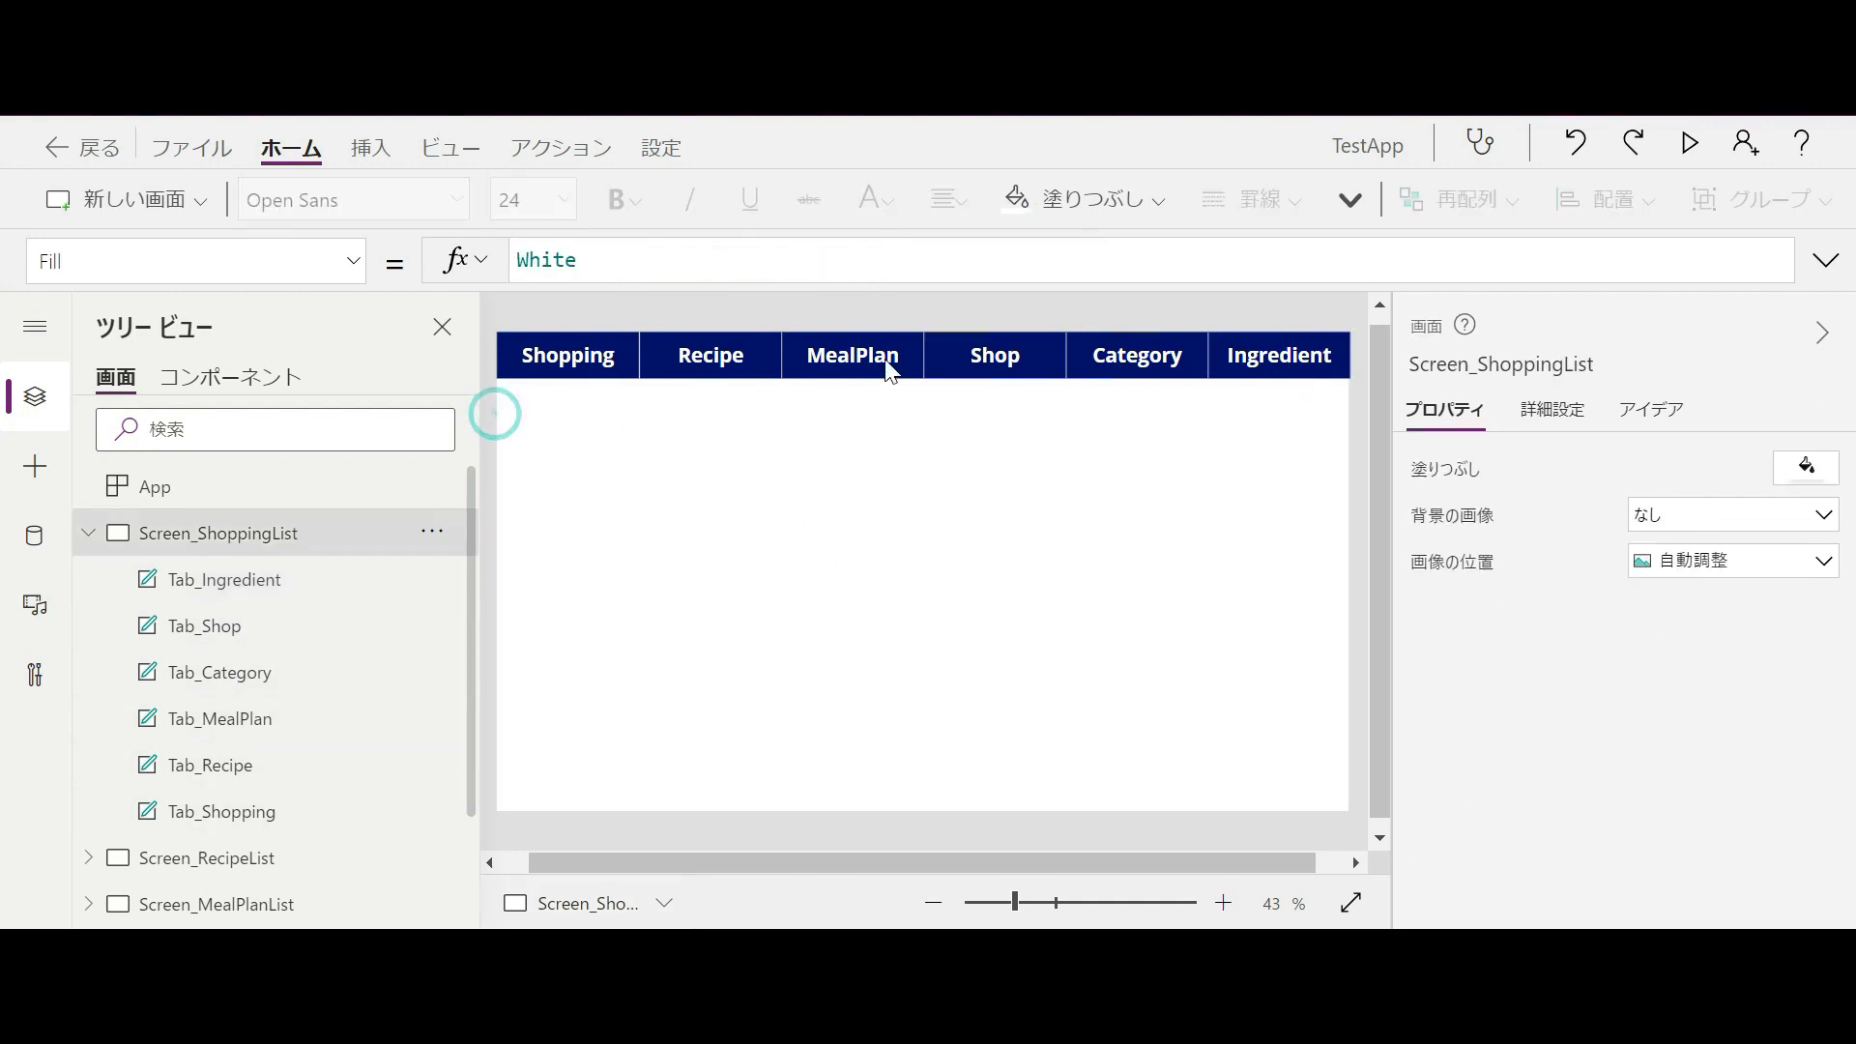
drag(505, 415, 1363, 310)
click(328, 860)
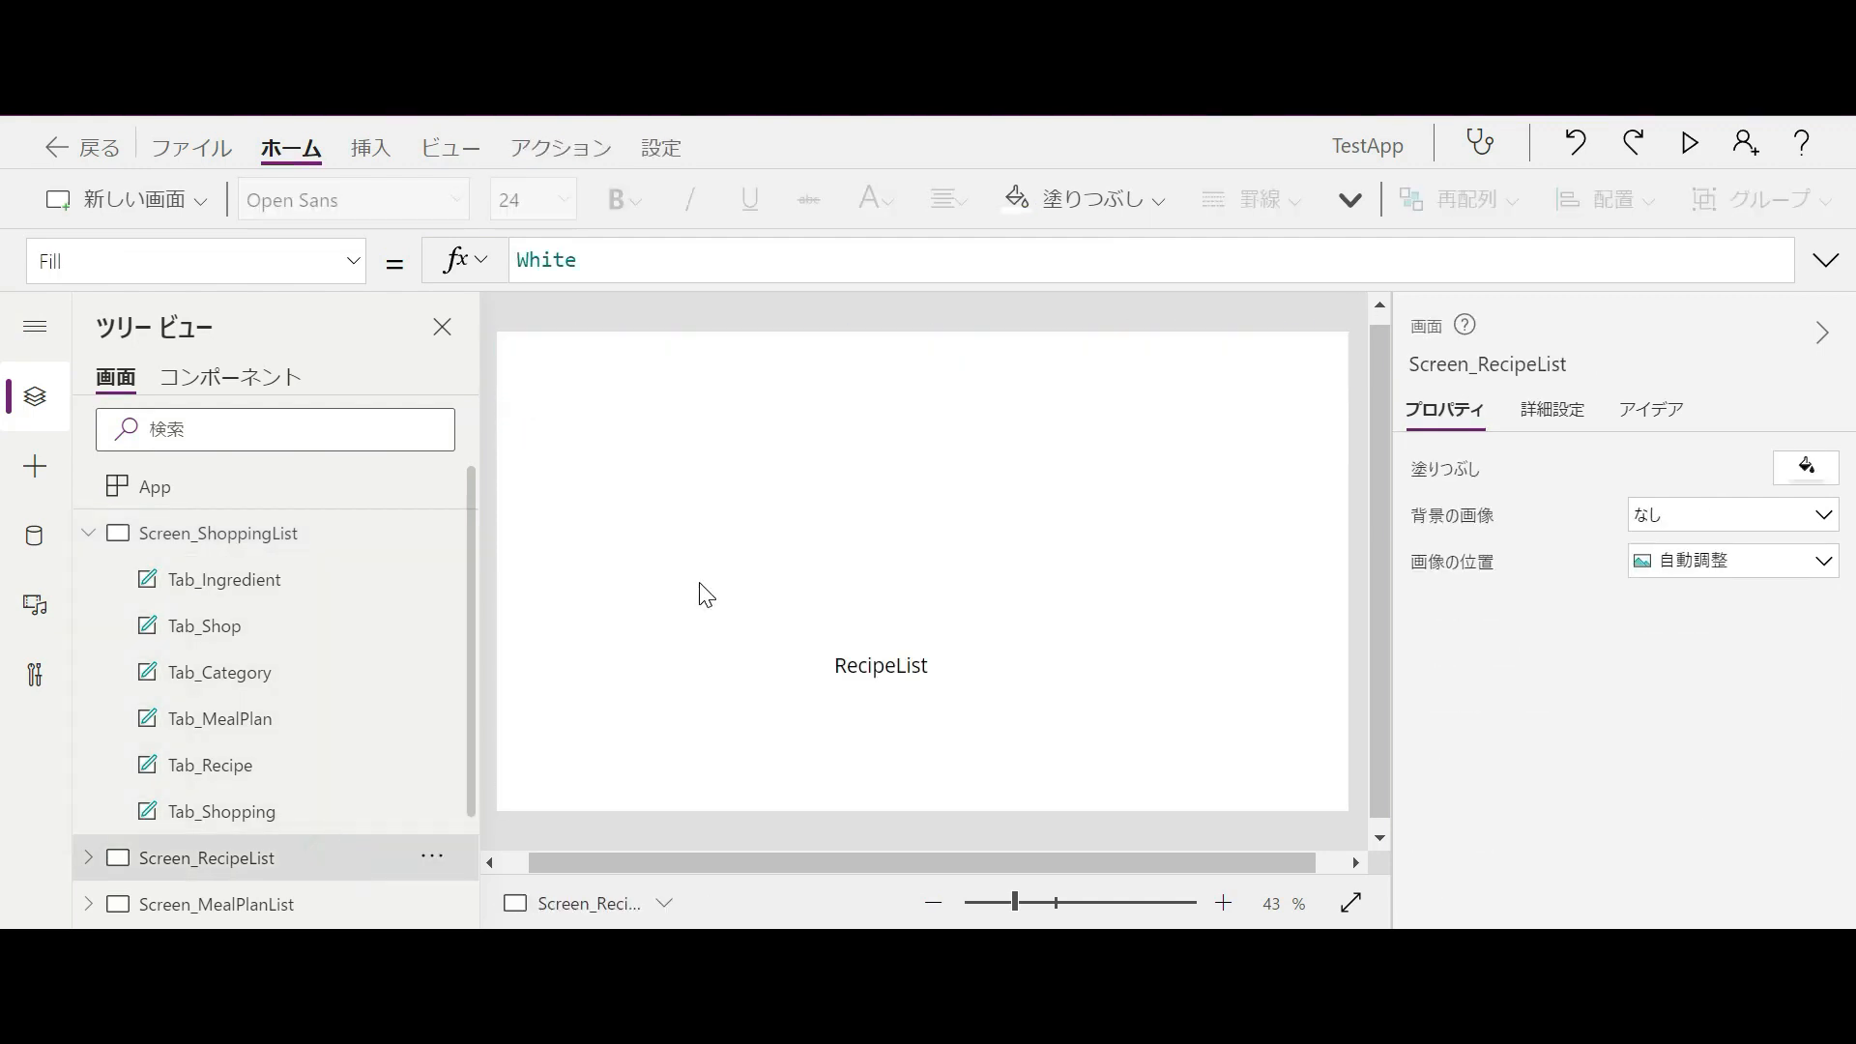
key(ctrl+v)
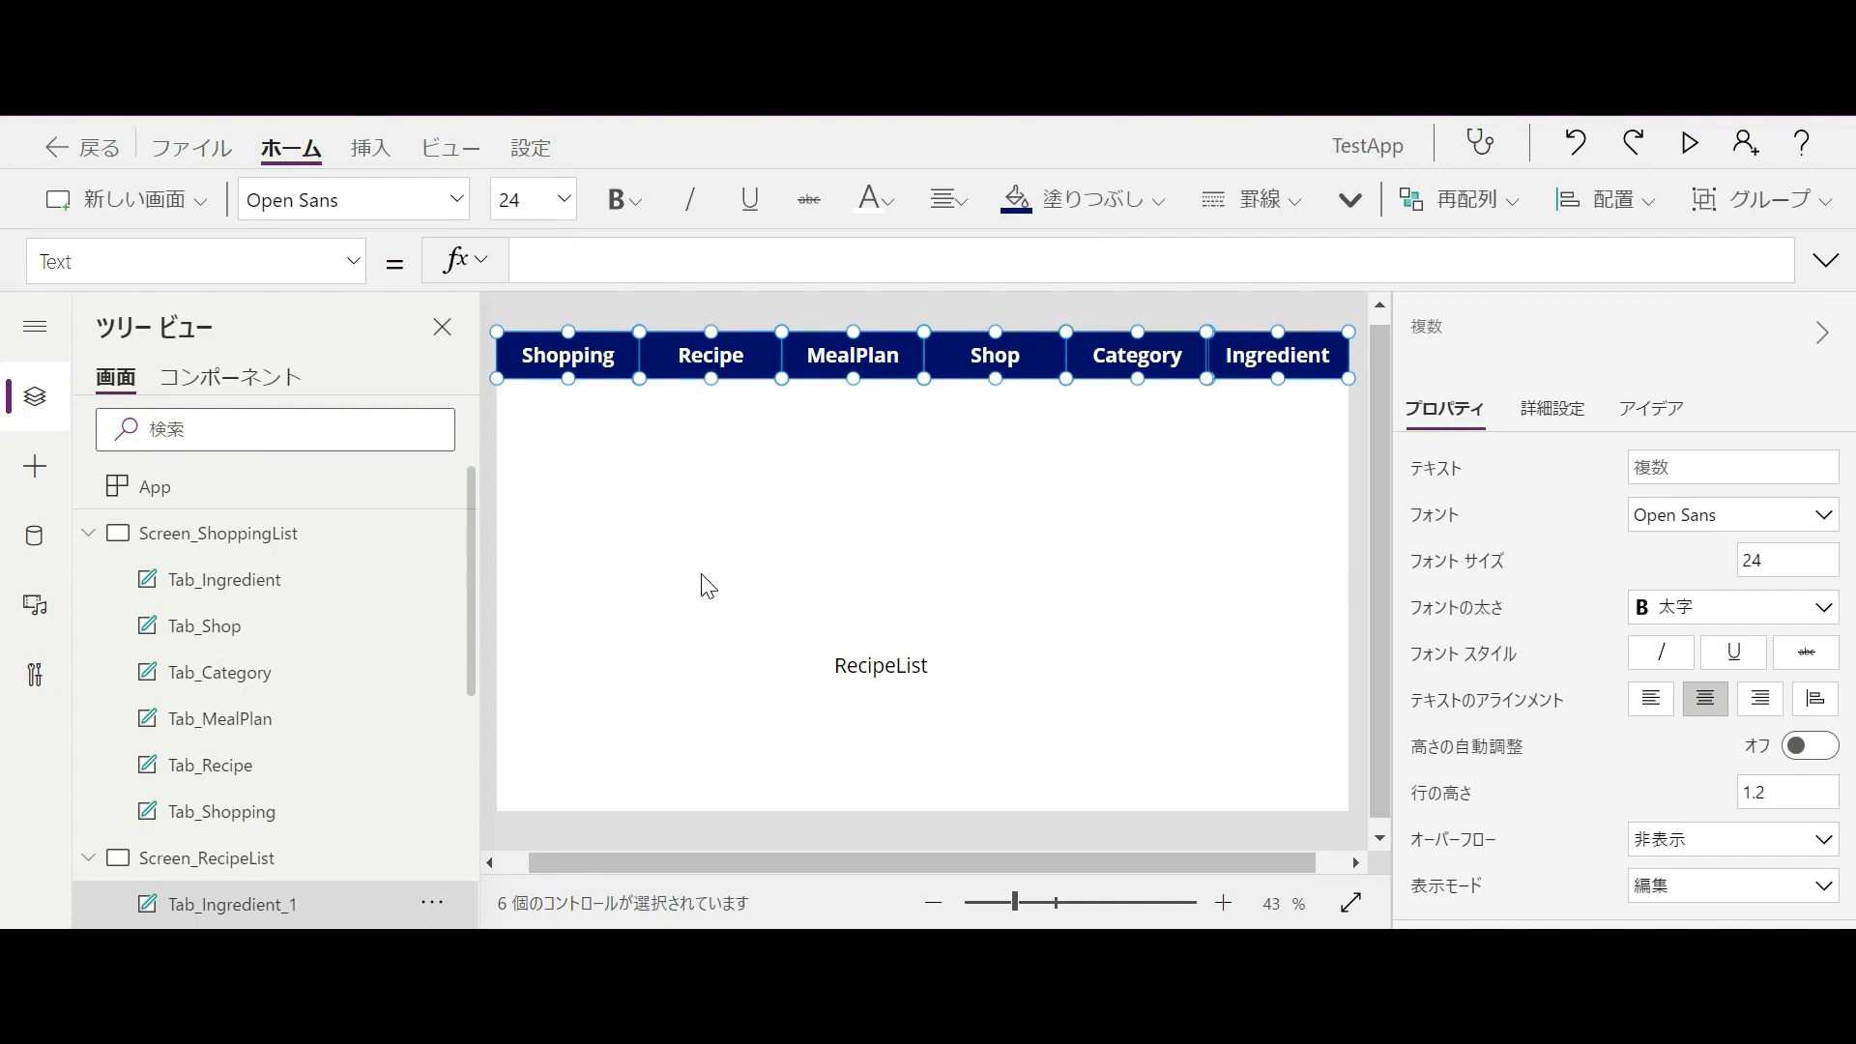
- Open the OnSelect property of the Shopping tab label on Screen_RecipeList
click(568, 355)
click(353, 265)
scroll(232, 484, down, 3)
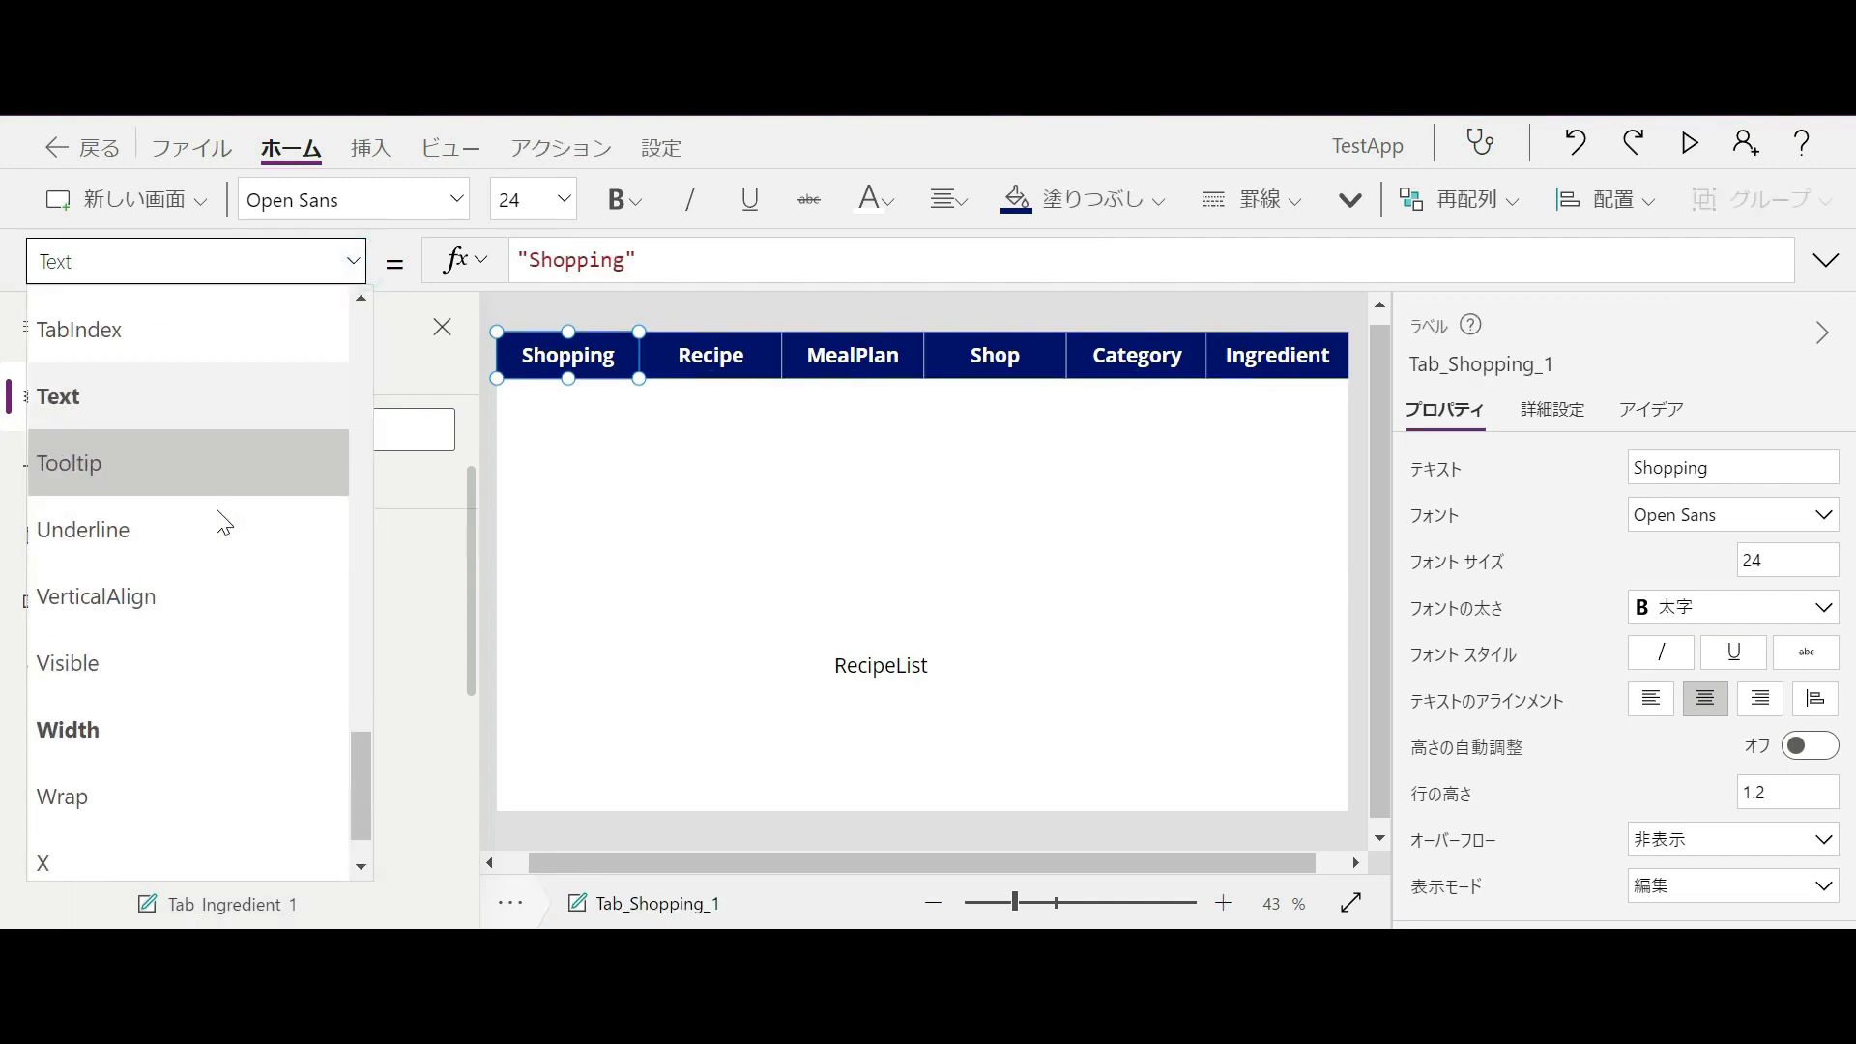
scroll(209, 519, up, 10)
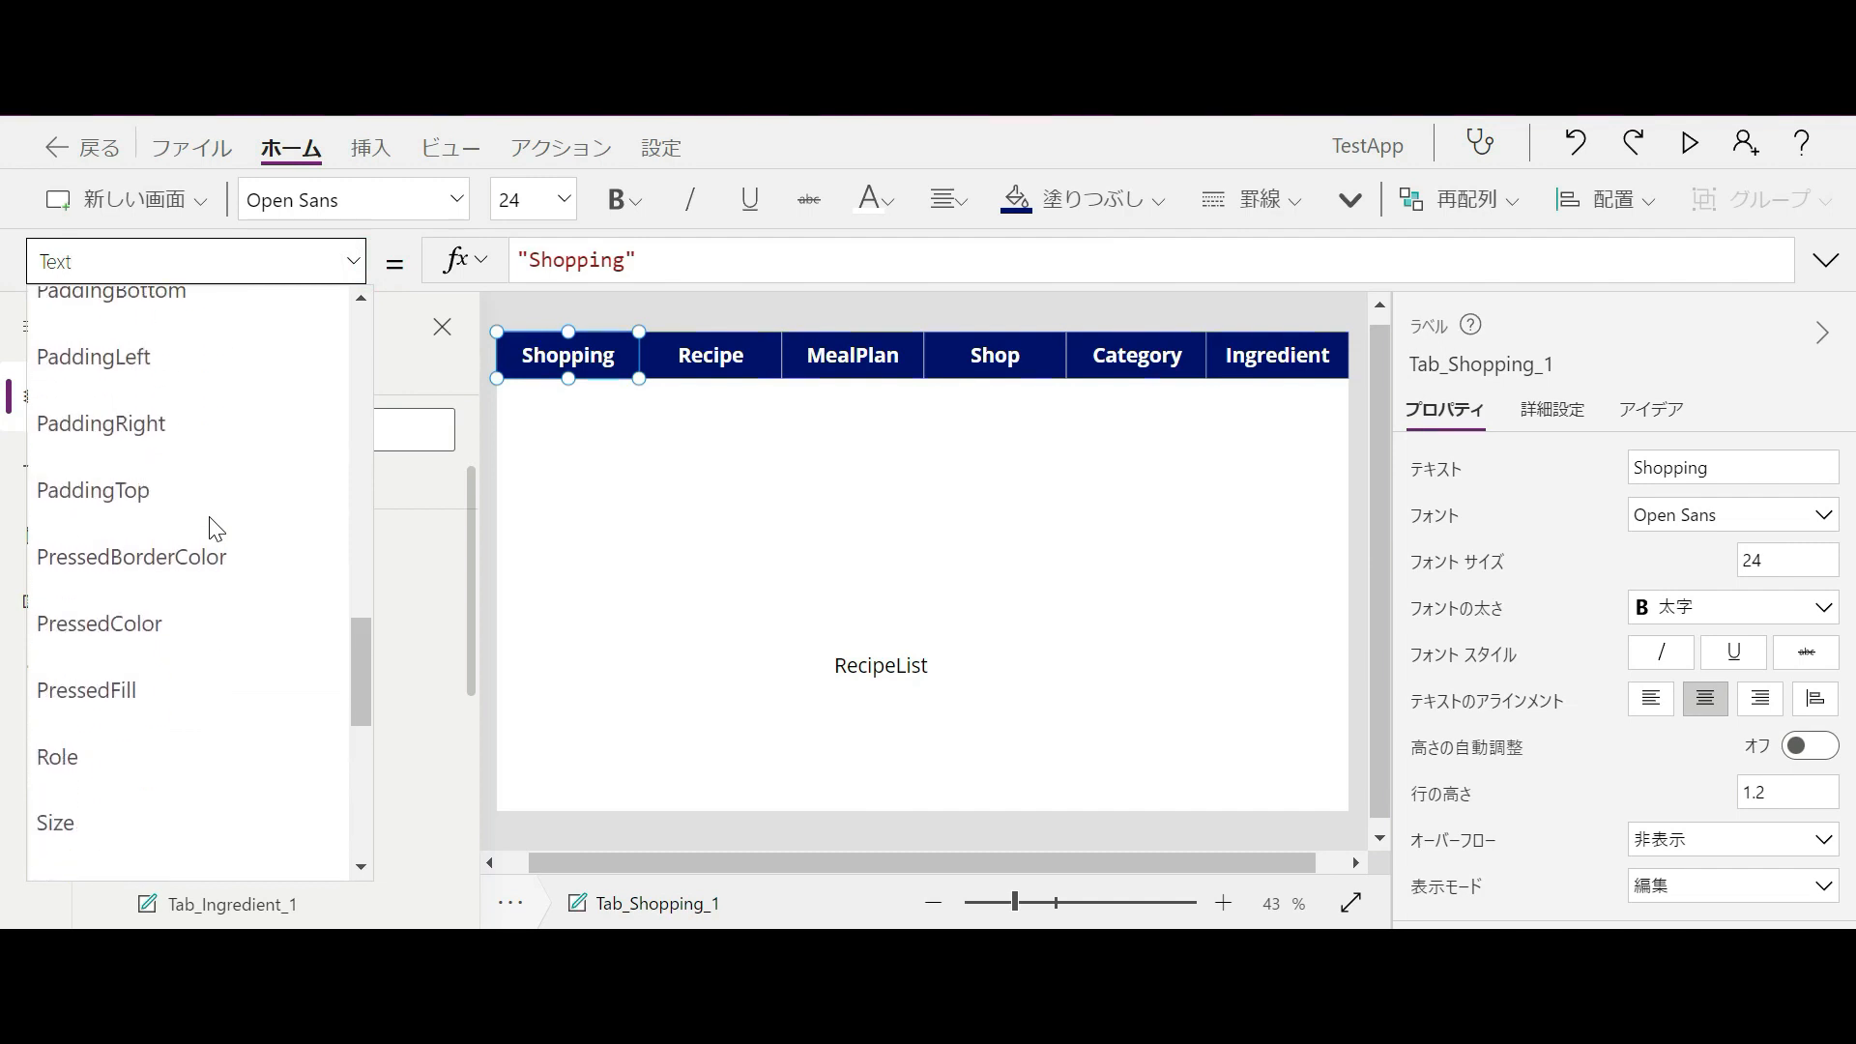
scroll(215, 529, up, 2)
click(178, 497)
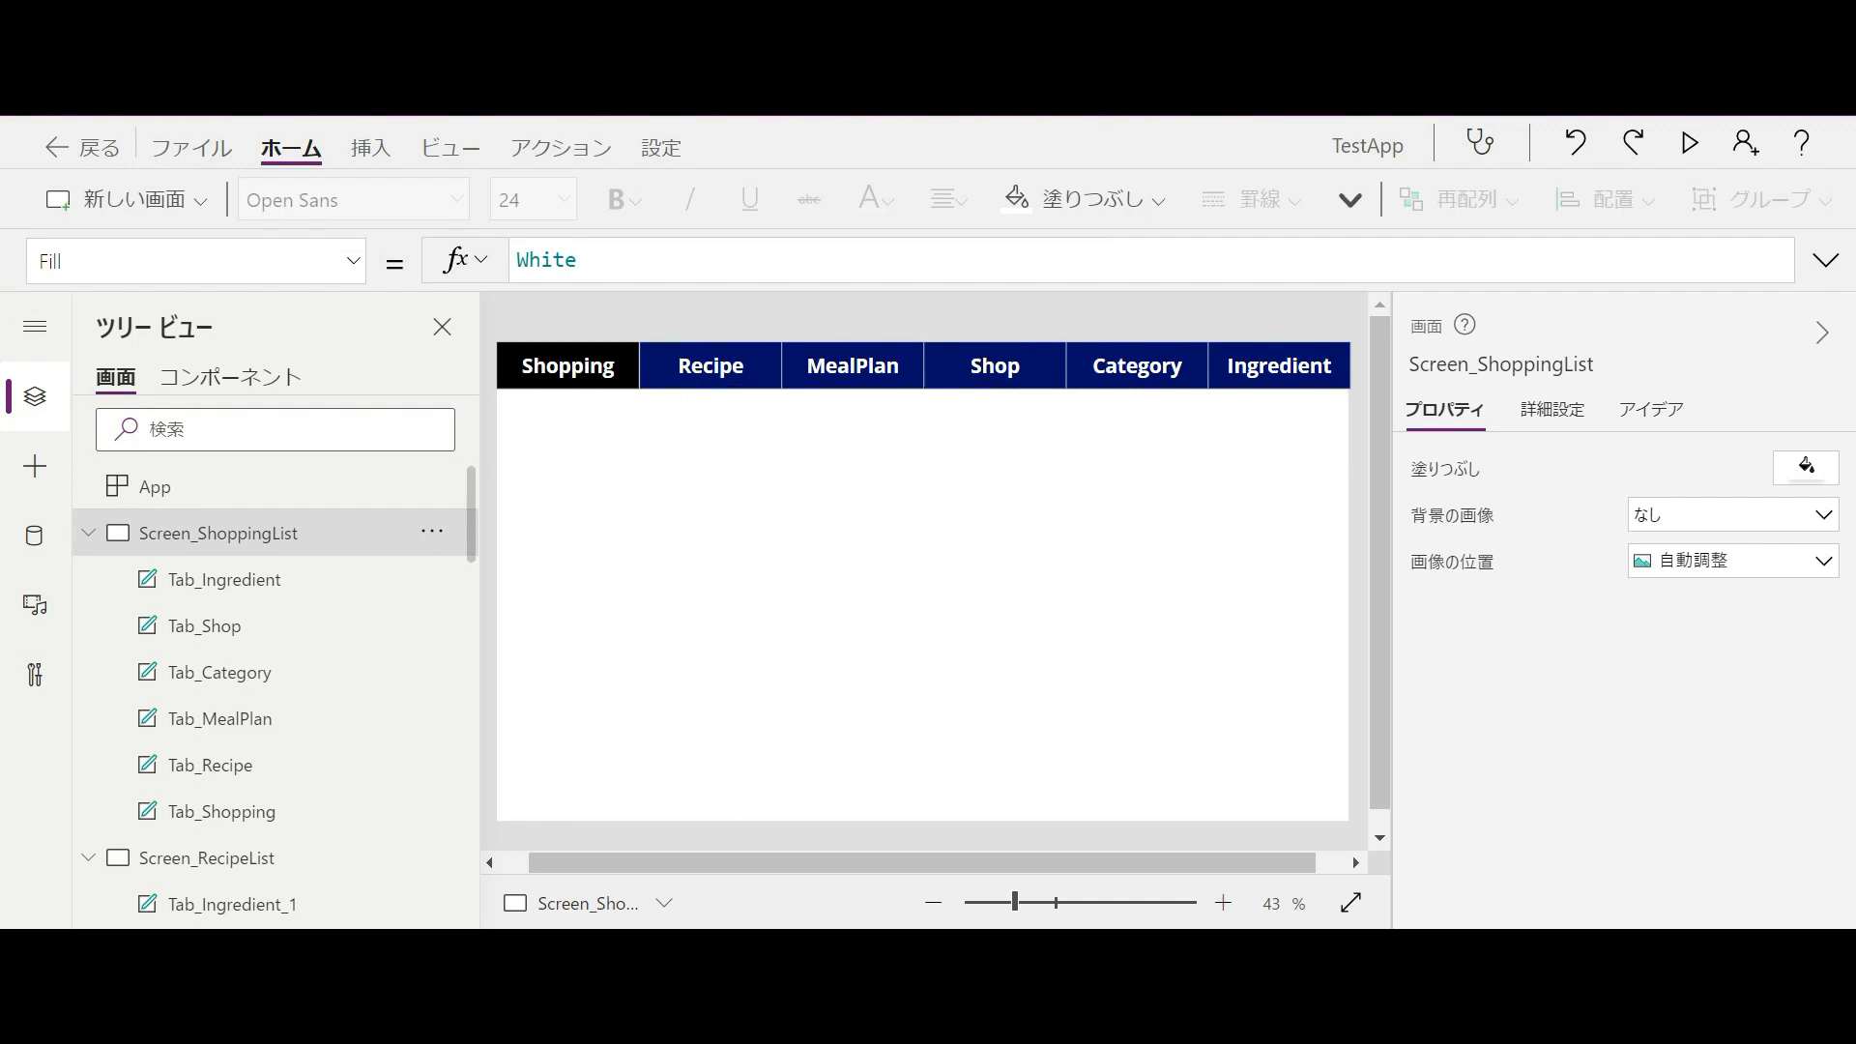
- Test the tab navigation between the Recipe, MealPlan, Shop, Category, Ingredient and Shopping screens directly on the editing canvas
alt+click(705, 364)
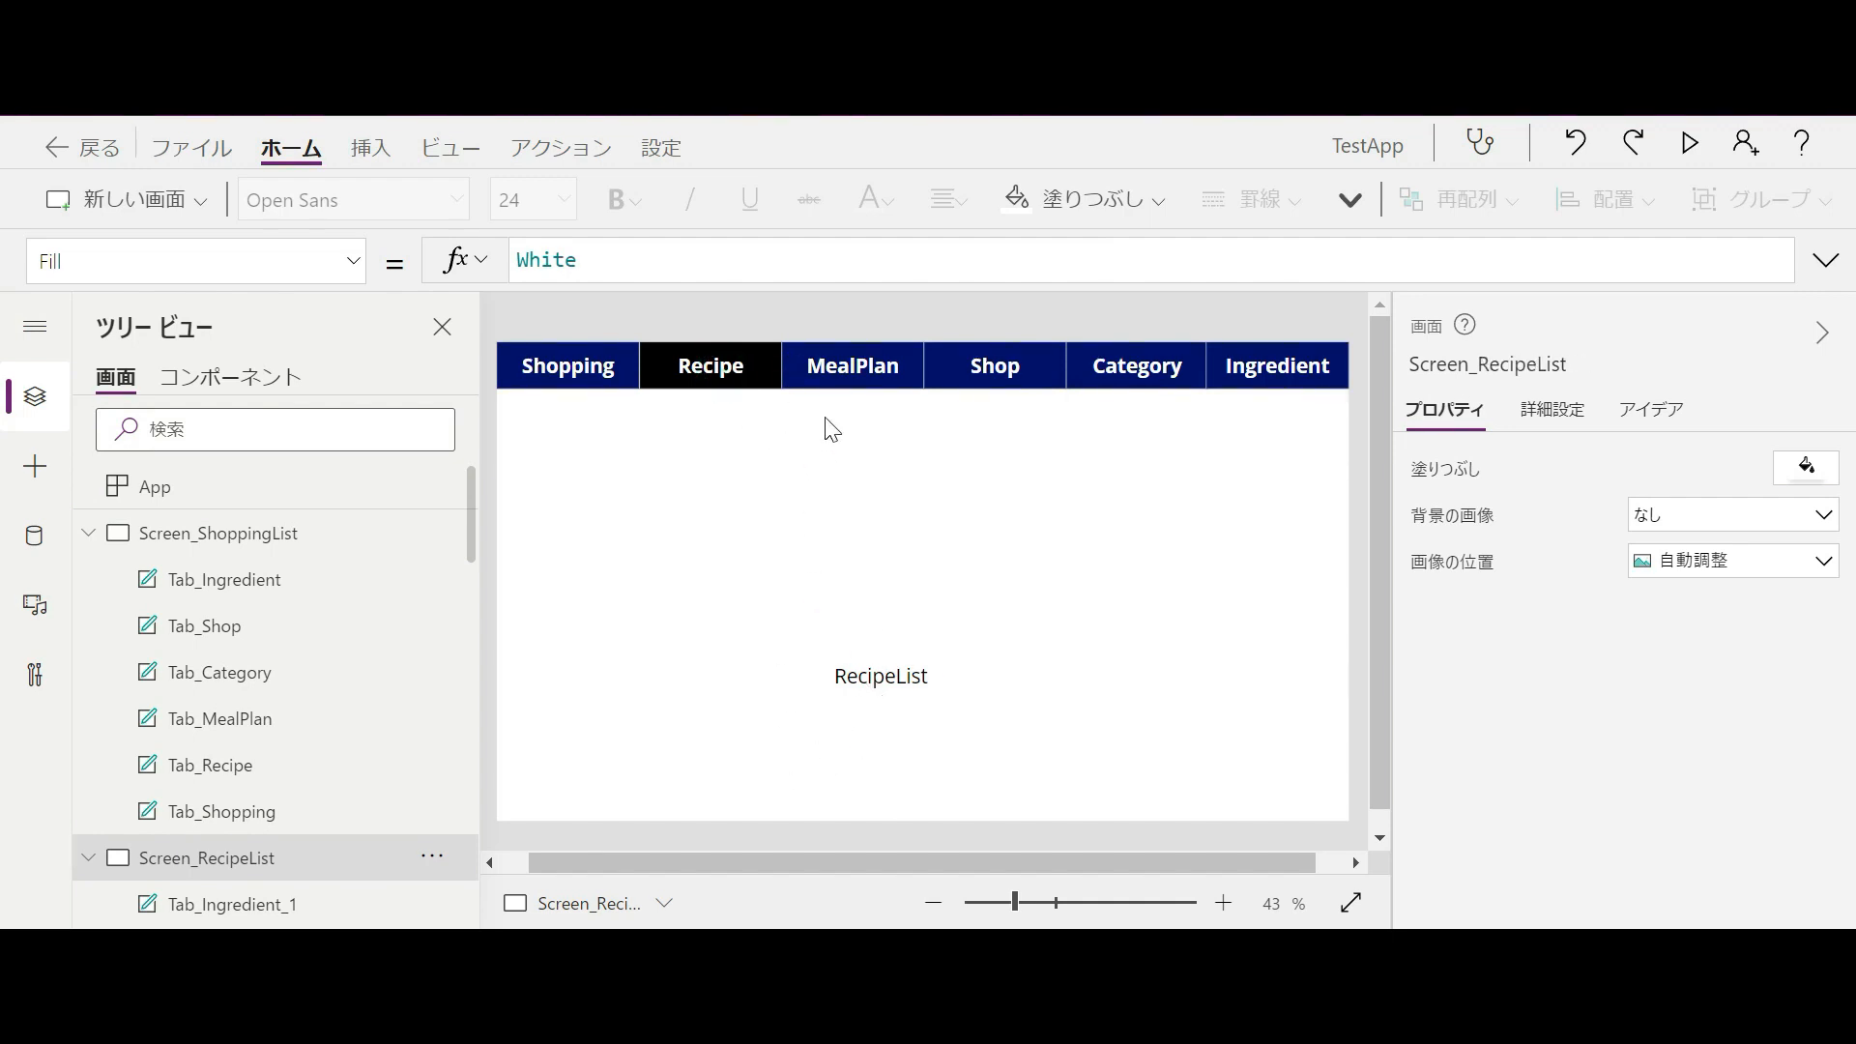
alt+click(867, 366)
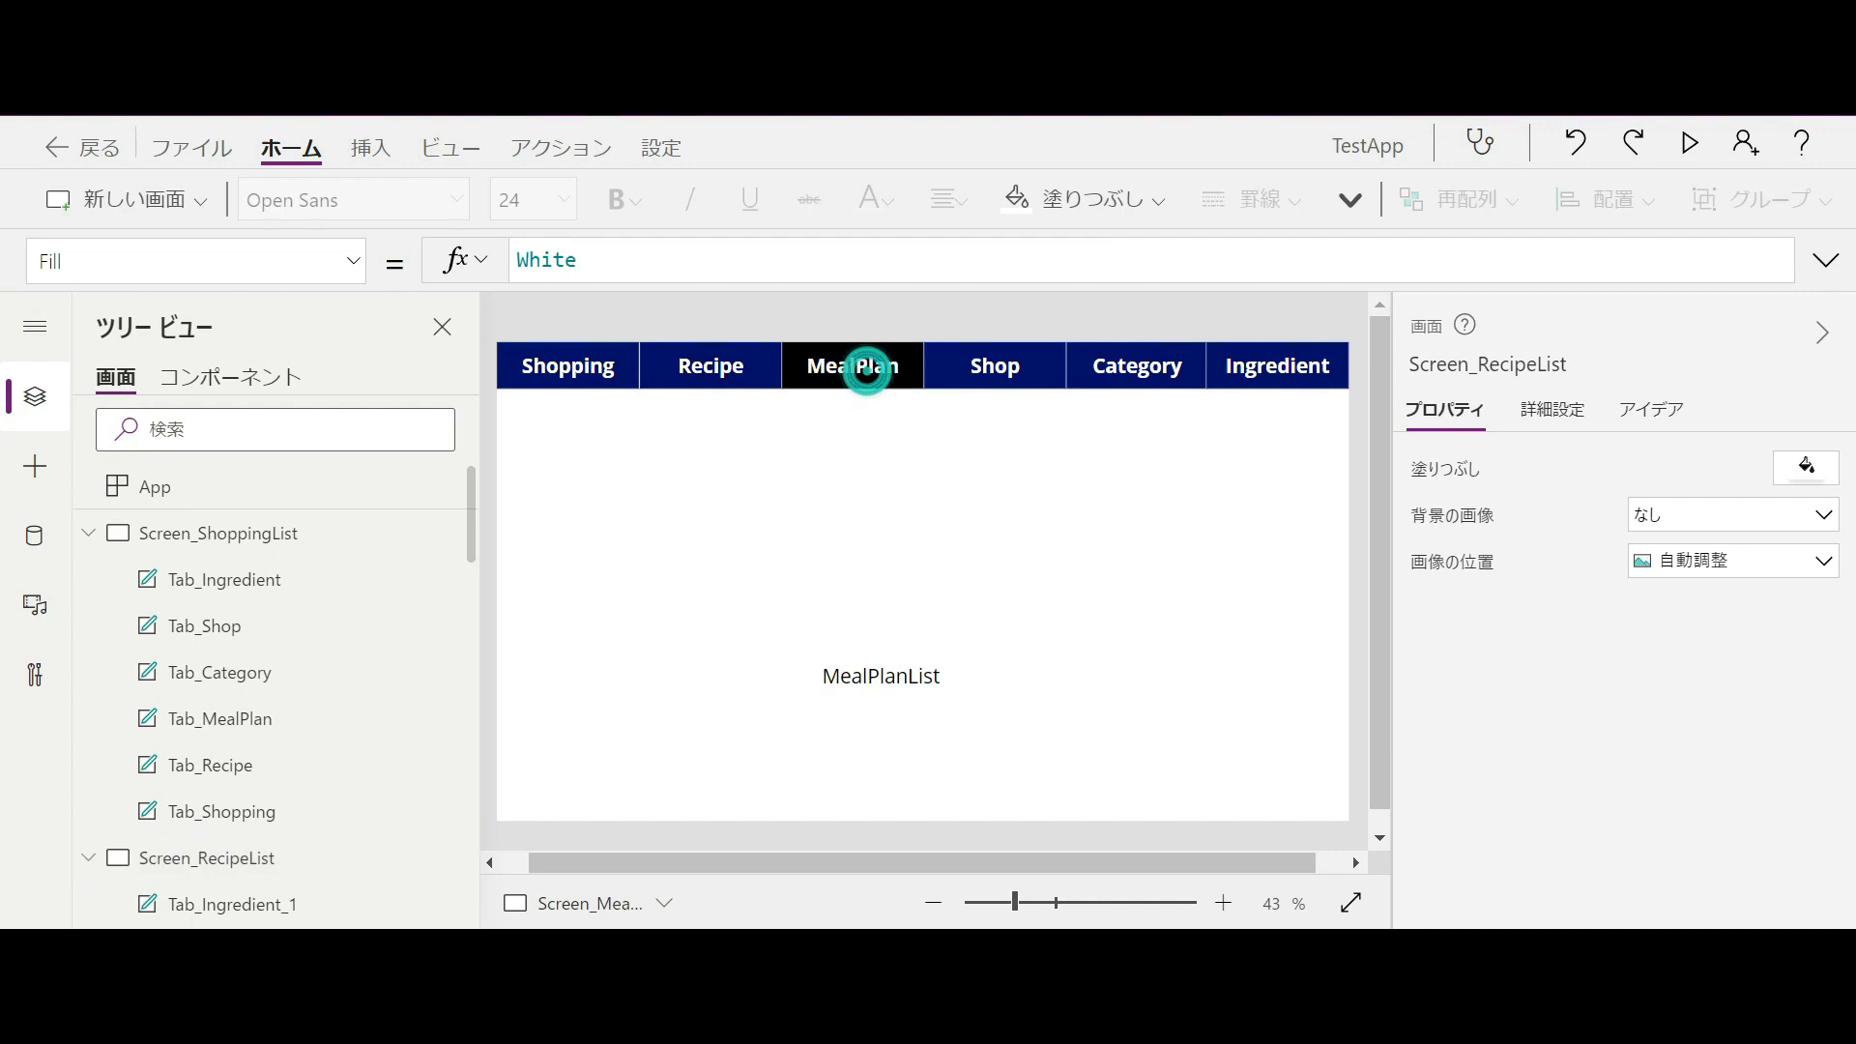
alt+click(1029, 366)
alt+click(1145, 369)
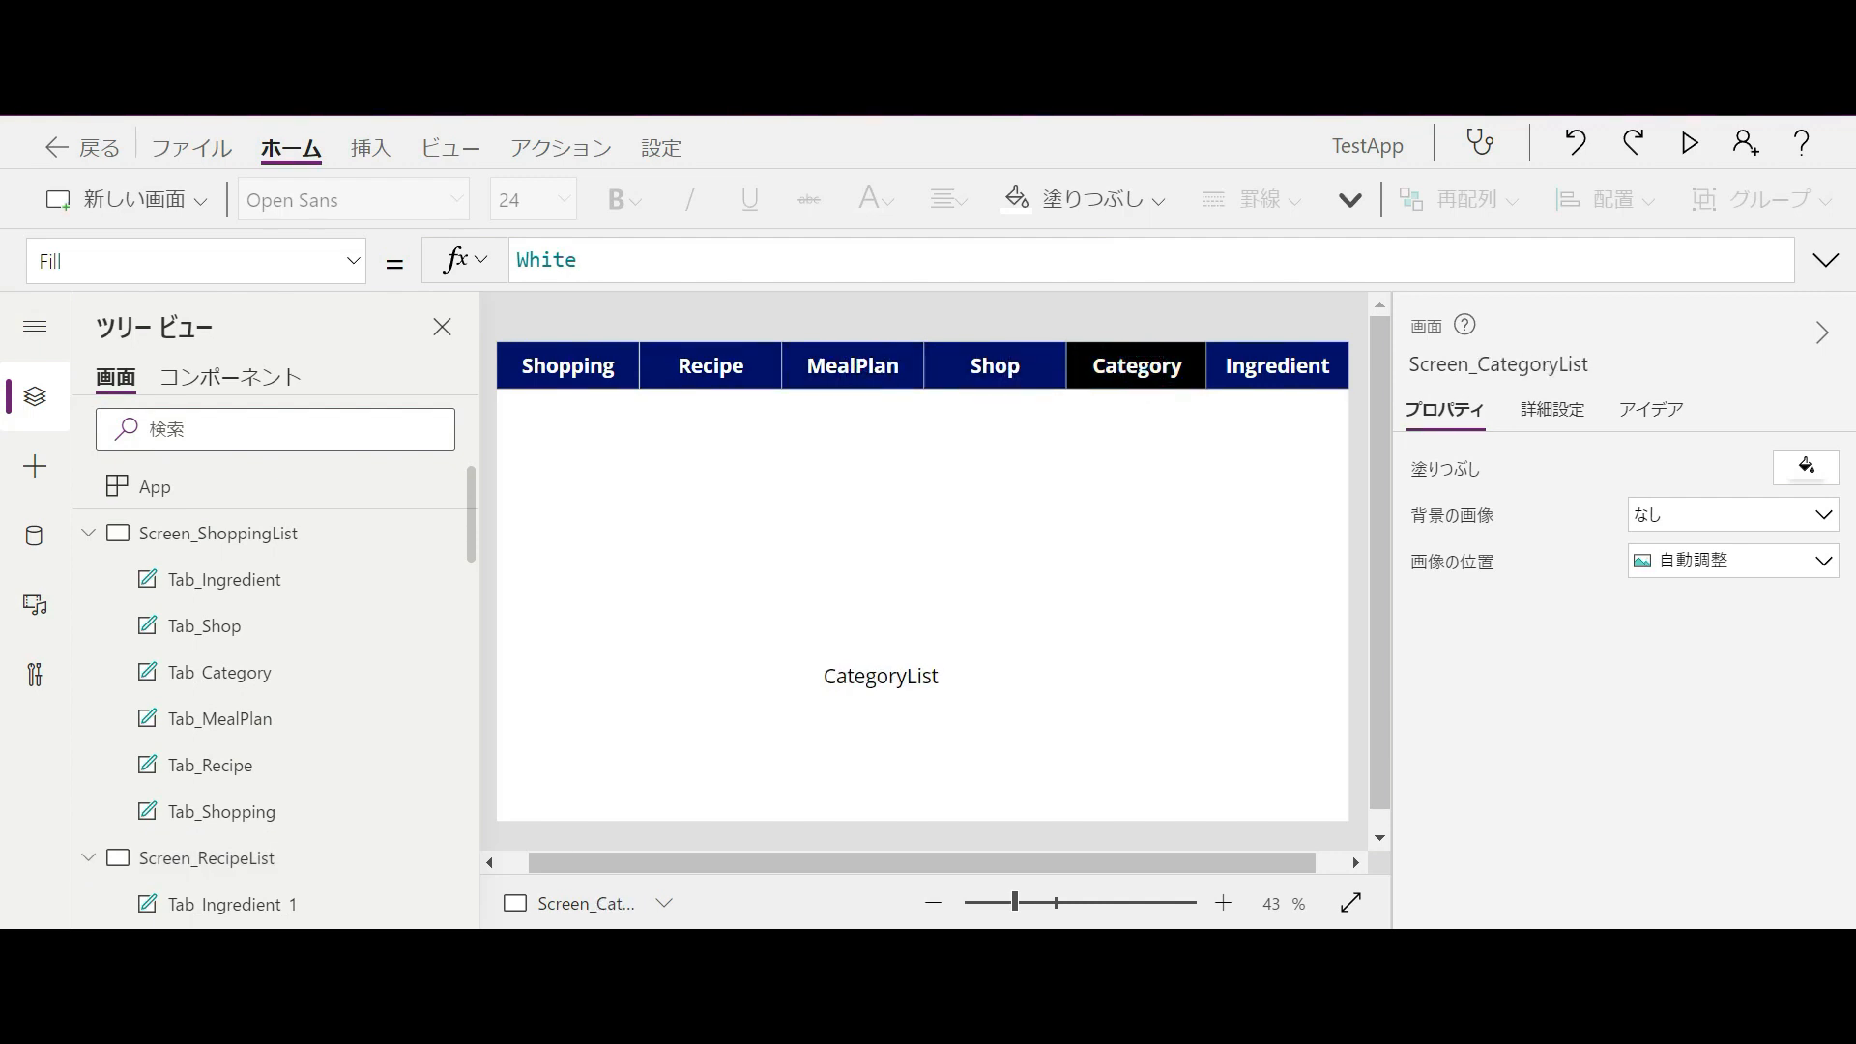
alt+click(1271, 367)
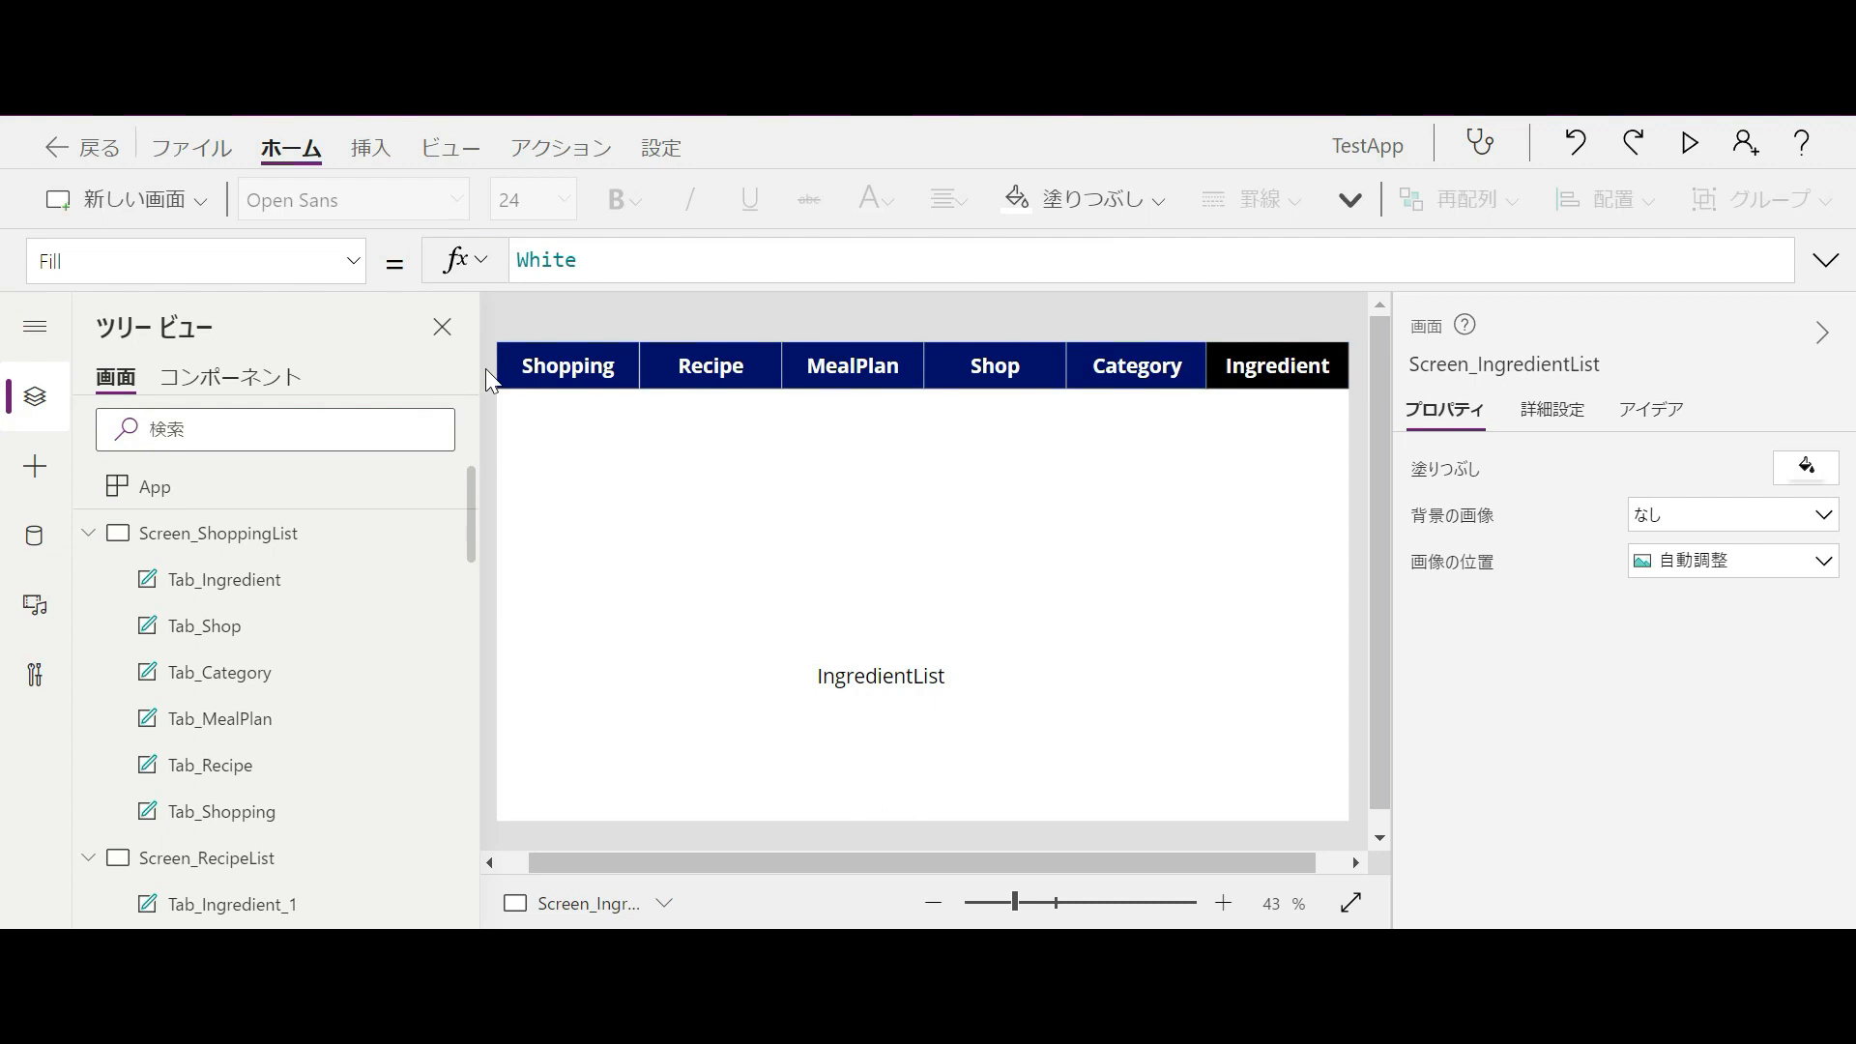
alt+click(542, 367)
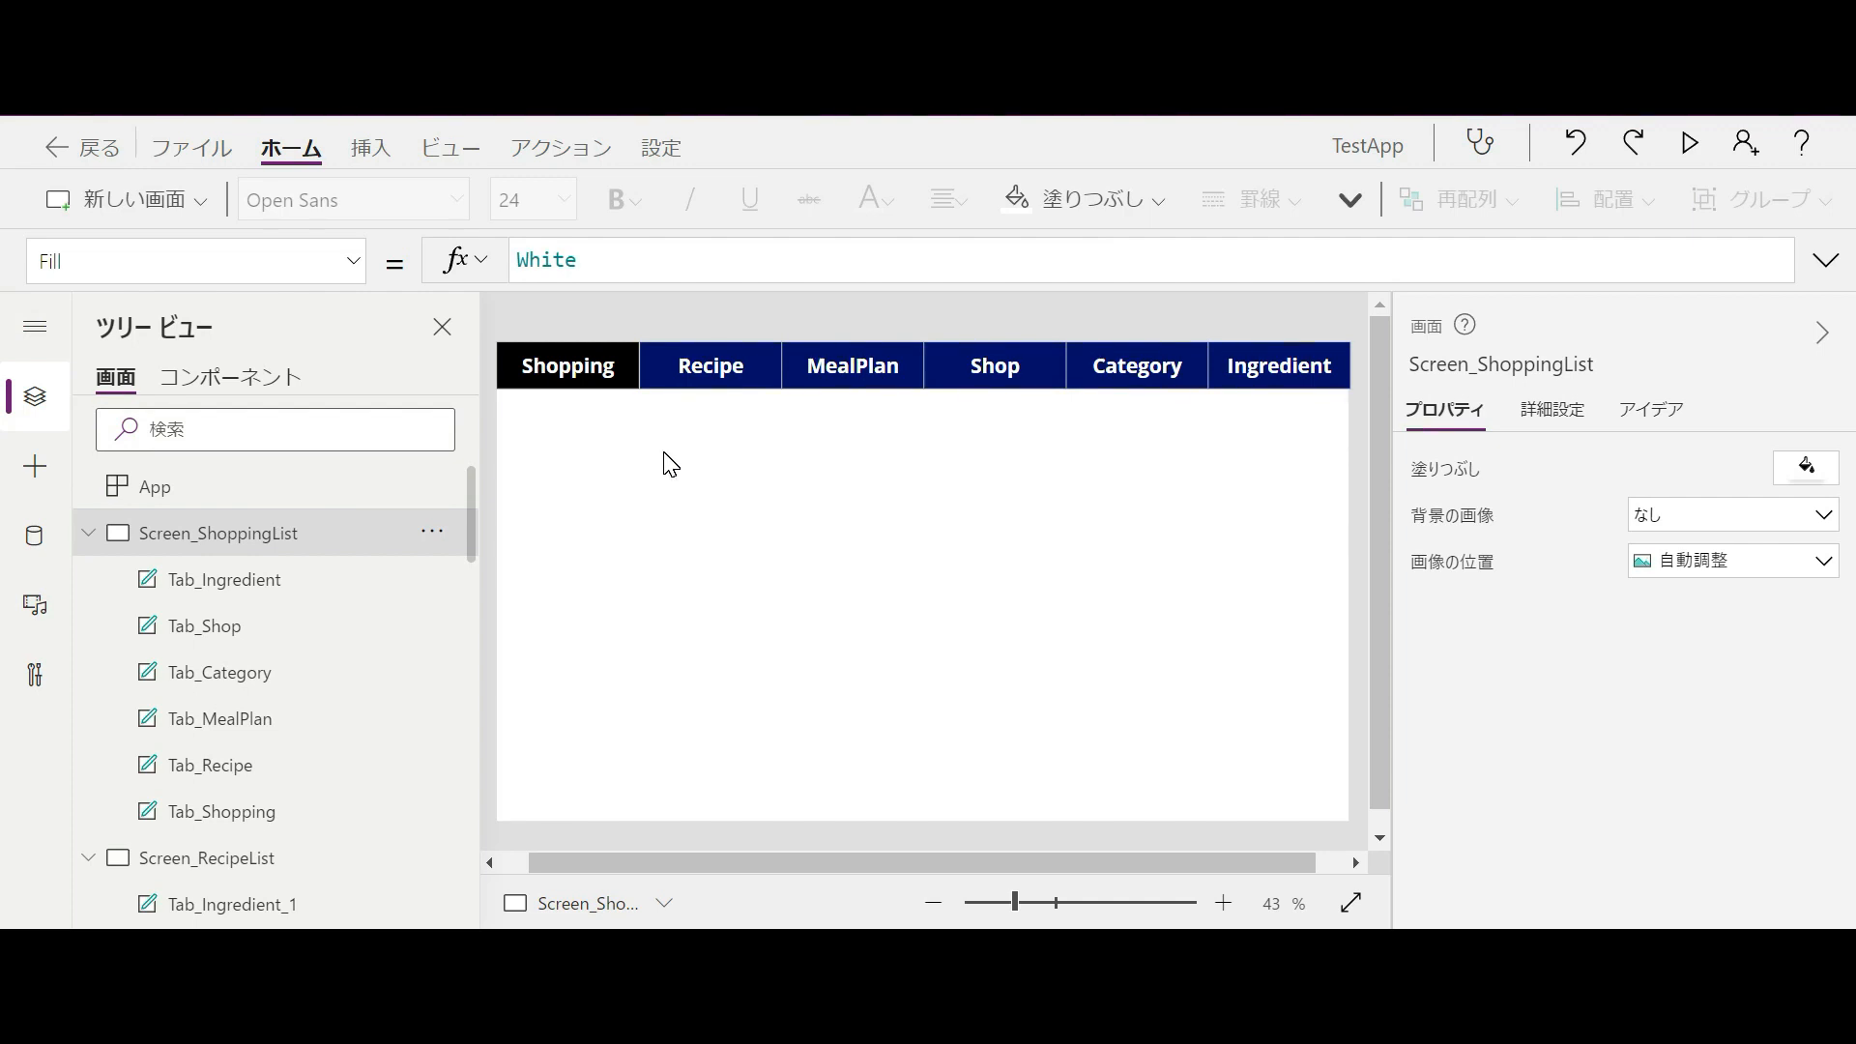
alt+click(727, 367)
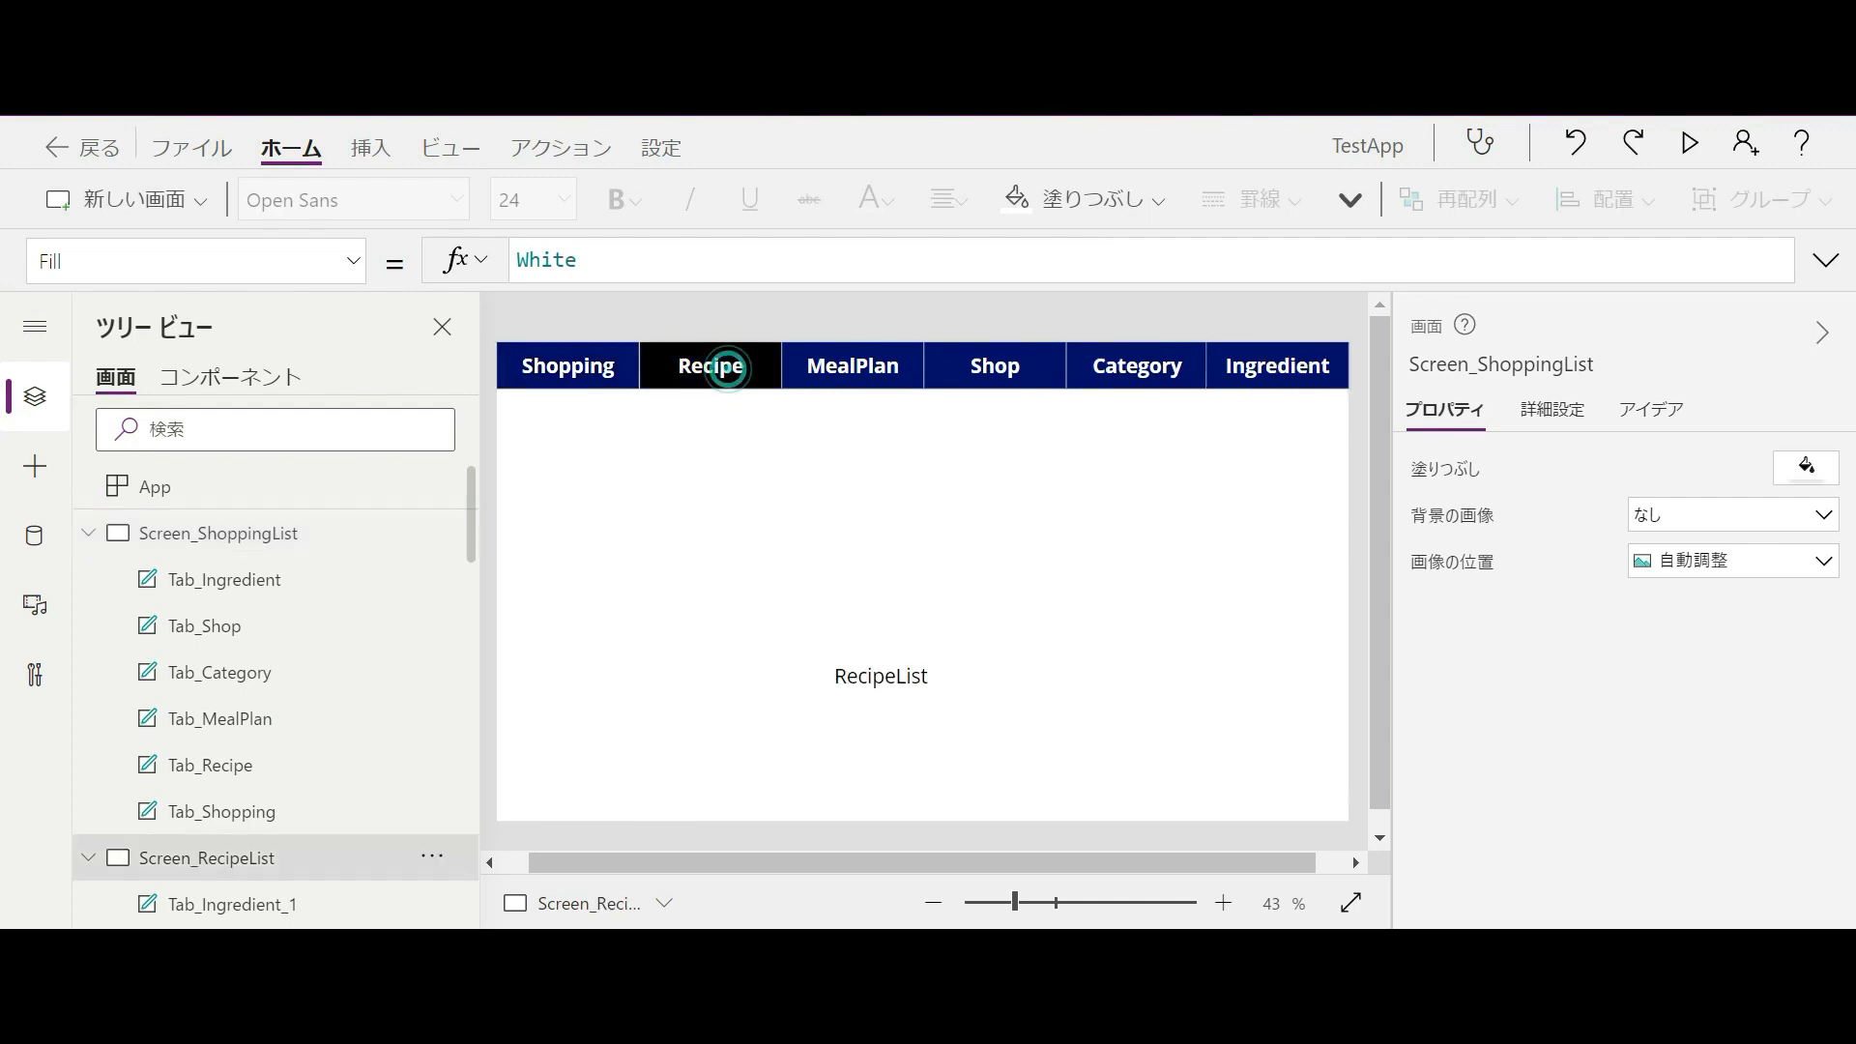
alt+click(909, 373)
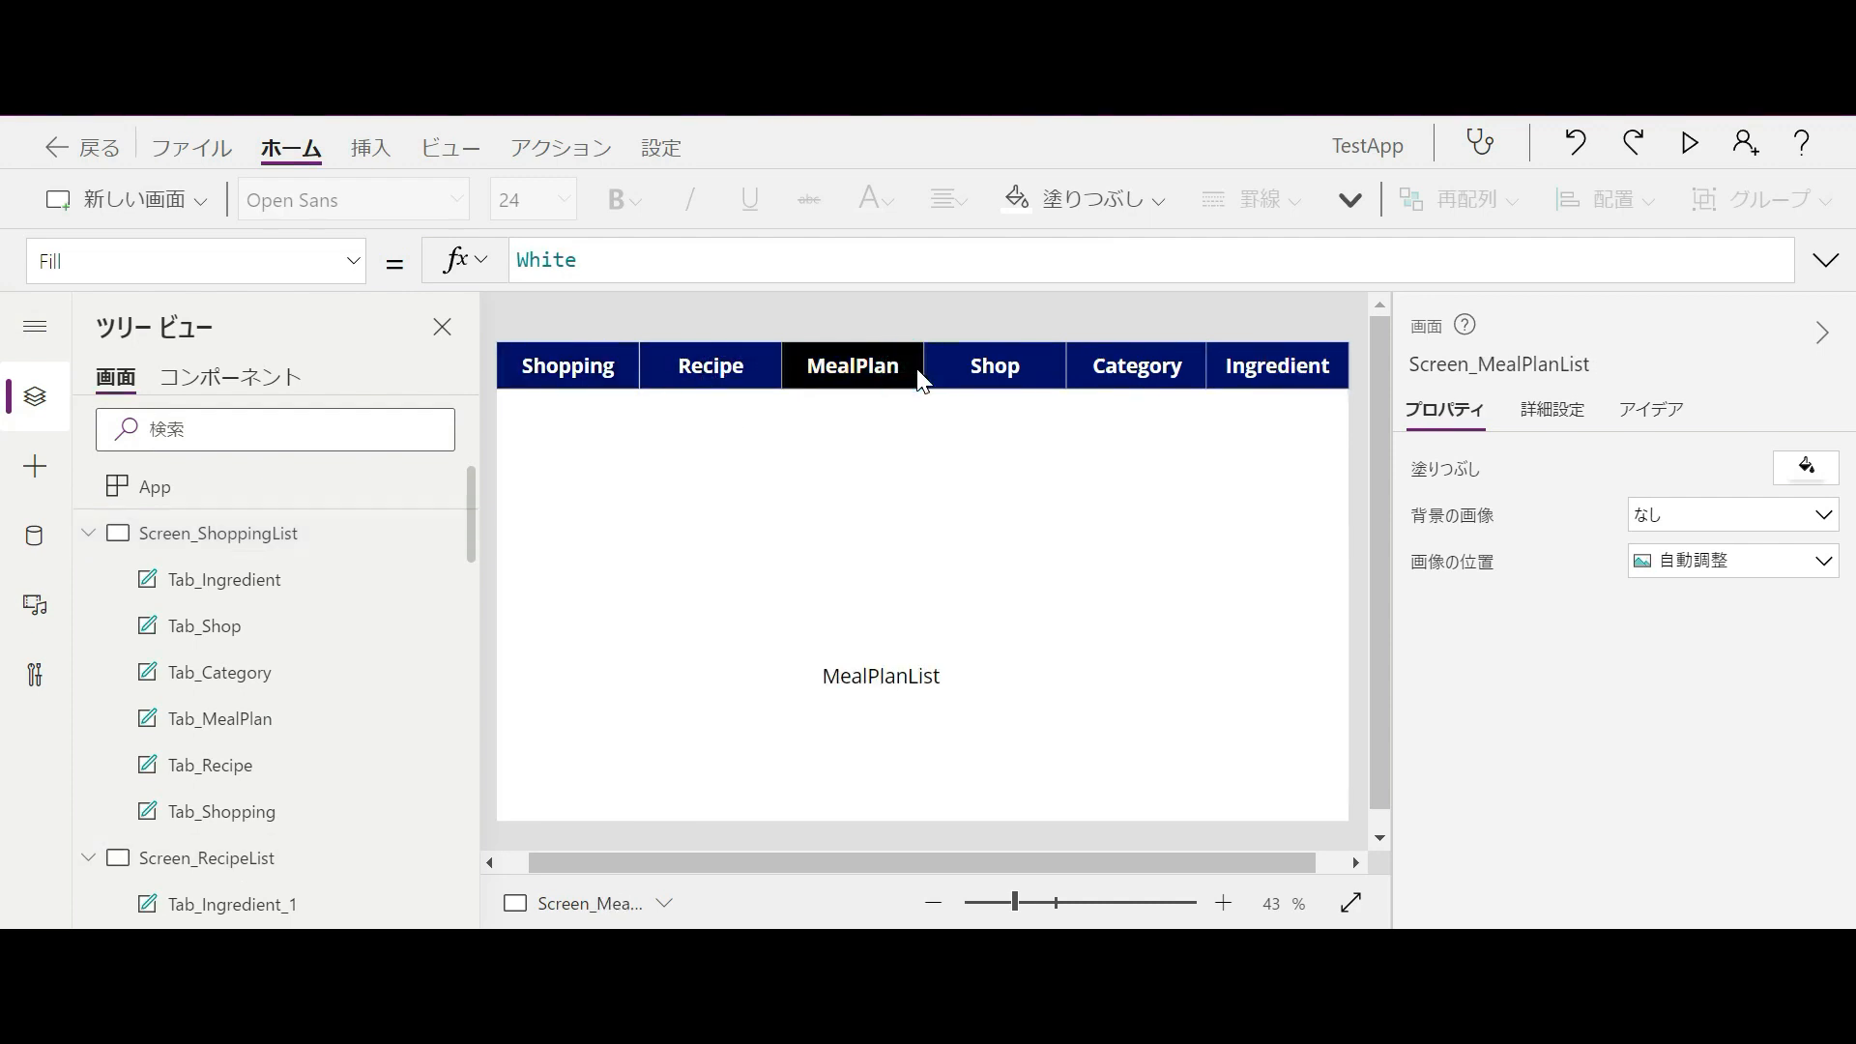
alt+click(969, 371)
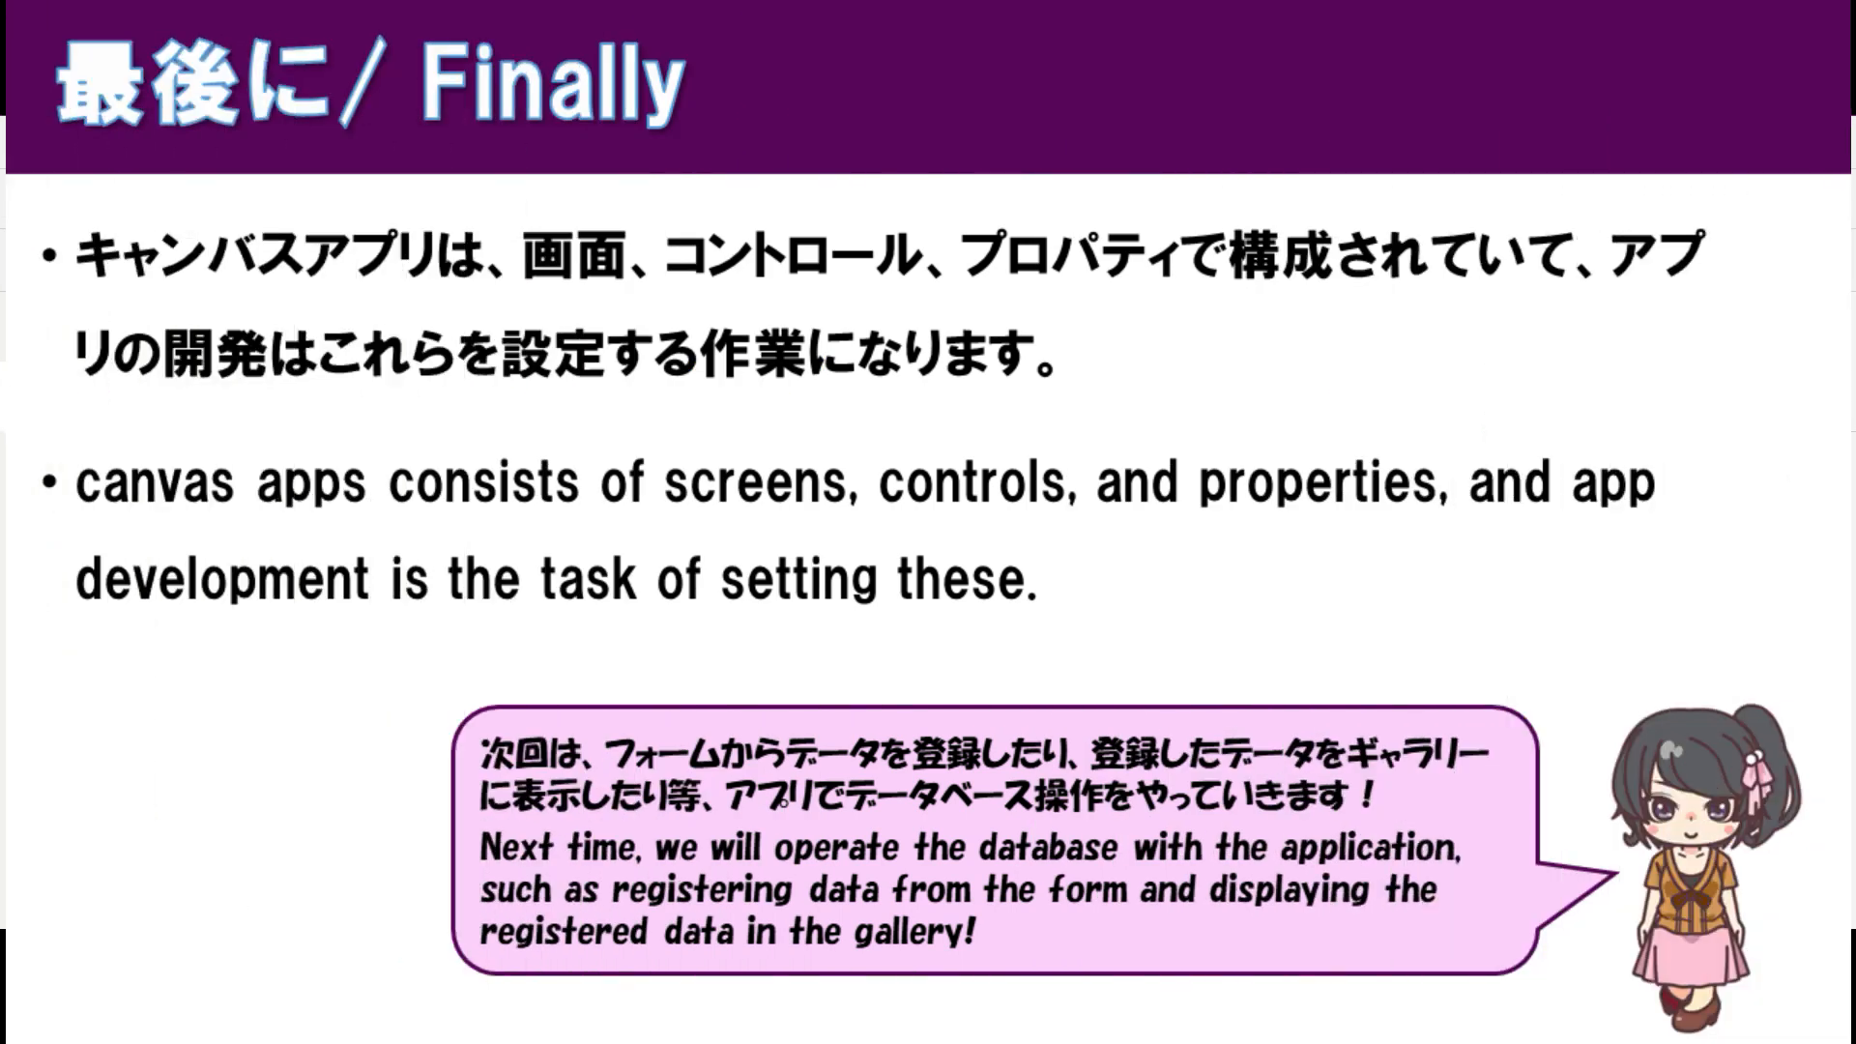